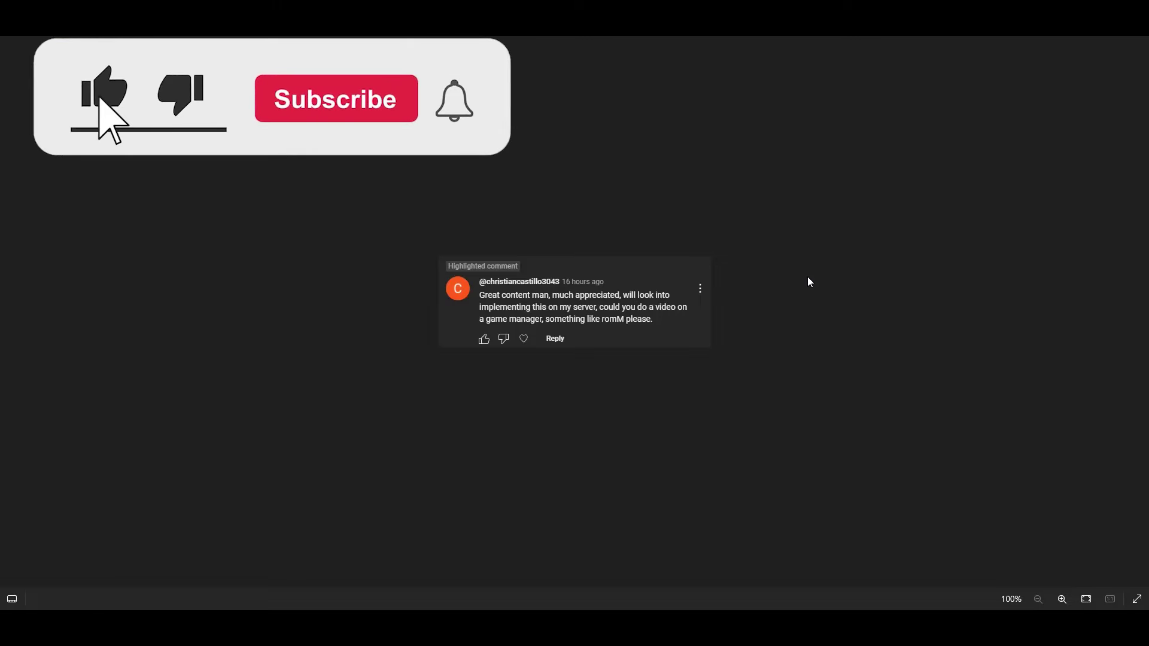
Step: Scroll the image viewer up to the highlighted comment asking for a RomM video
scroll(831, 287, "up", 5)
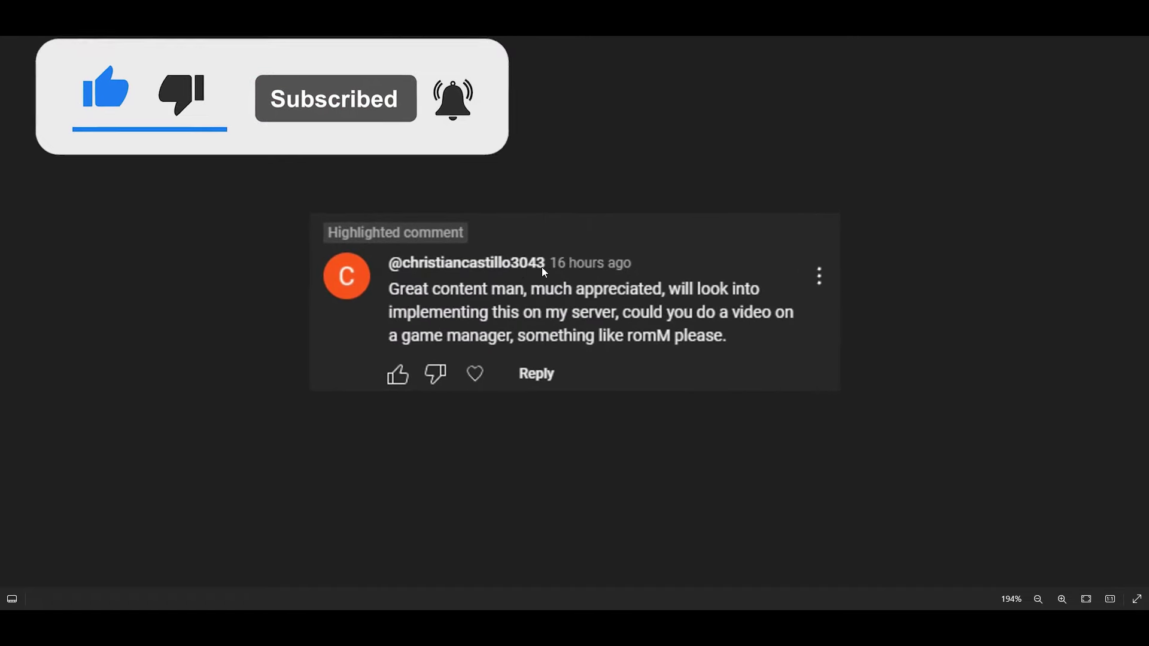
scroll(866, 270, "up", 1)
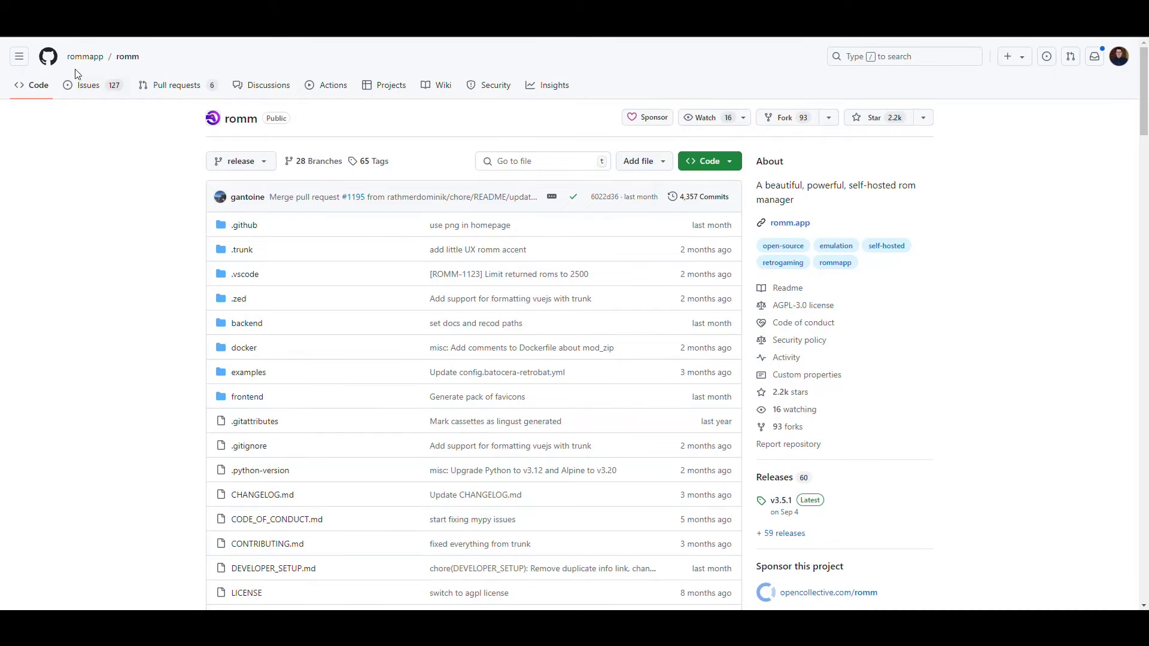
Step: Highlight the rommapp/romm repository's short description, then clear the selection
mouse_move(106, 63)
left_click_drag(800, 207, 756, 184)
left_click(134, 241)
Step: Scroll to the README header and highlight the tagline 'A beautiful, powerful, self-hosted rom manager'
scroll(161, 241, "down", 9)
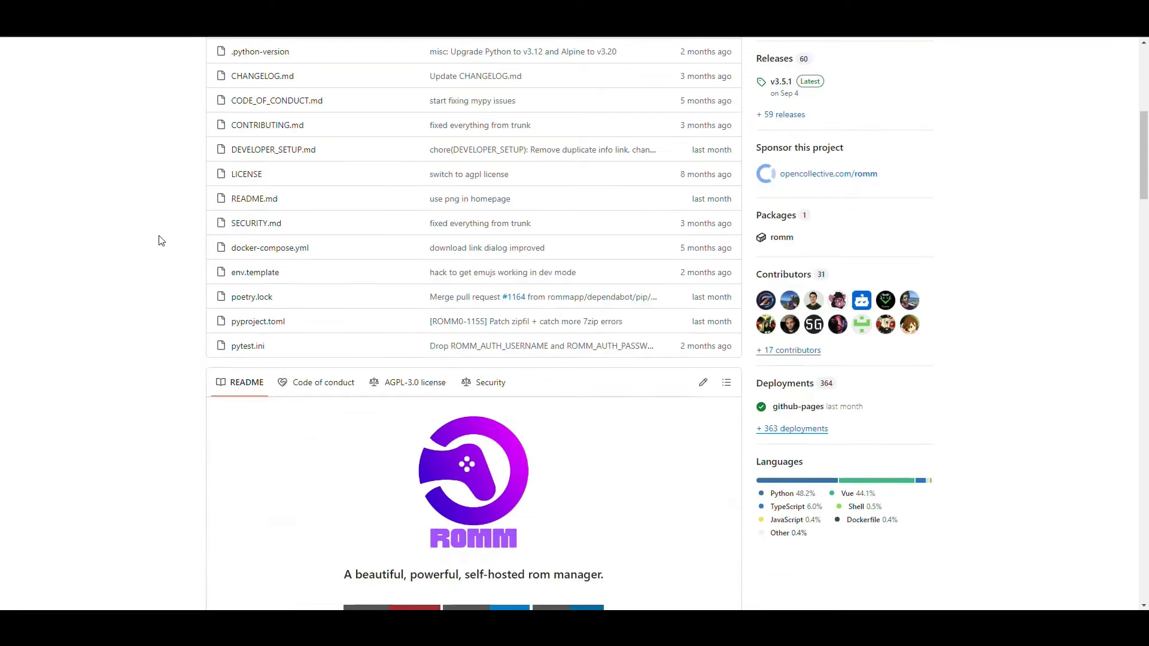
scroll(160, 239, "up", 5)
scroll(160, 239, "down", 1)
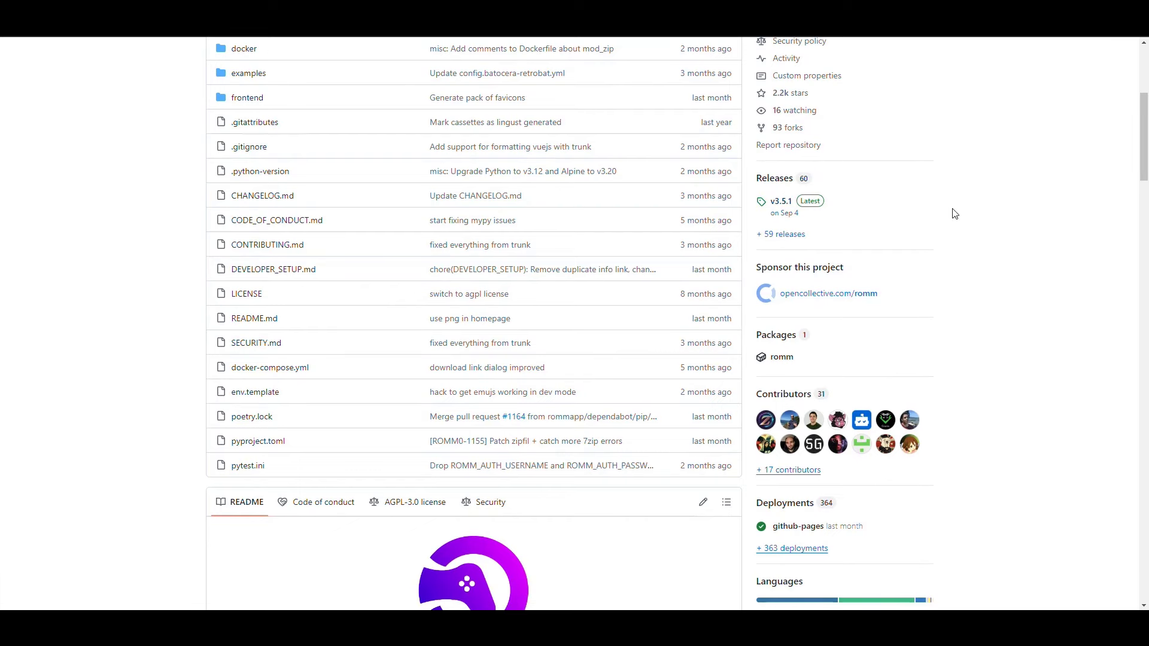
scroll(981, 197, "down", 3)
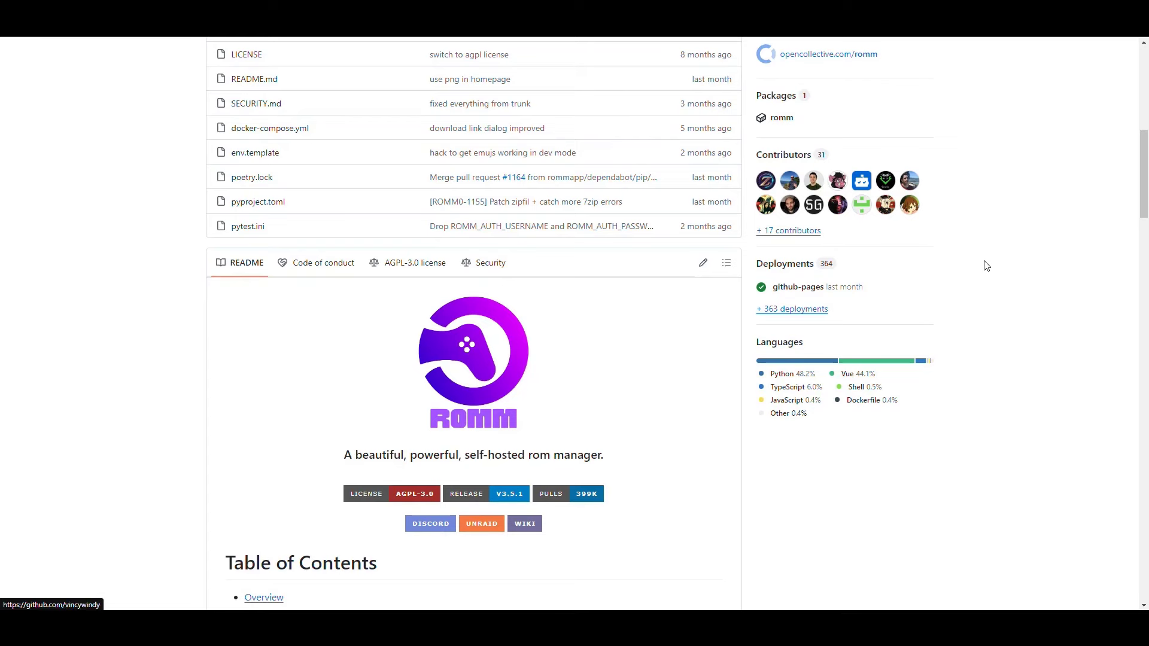
scroll(944, 222, "up", 5)
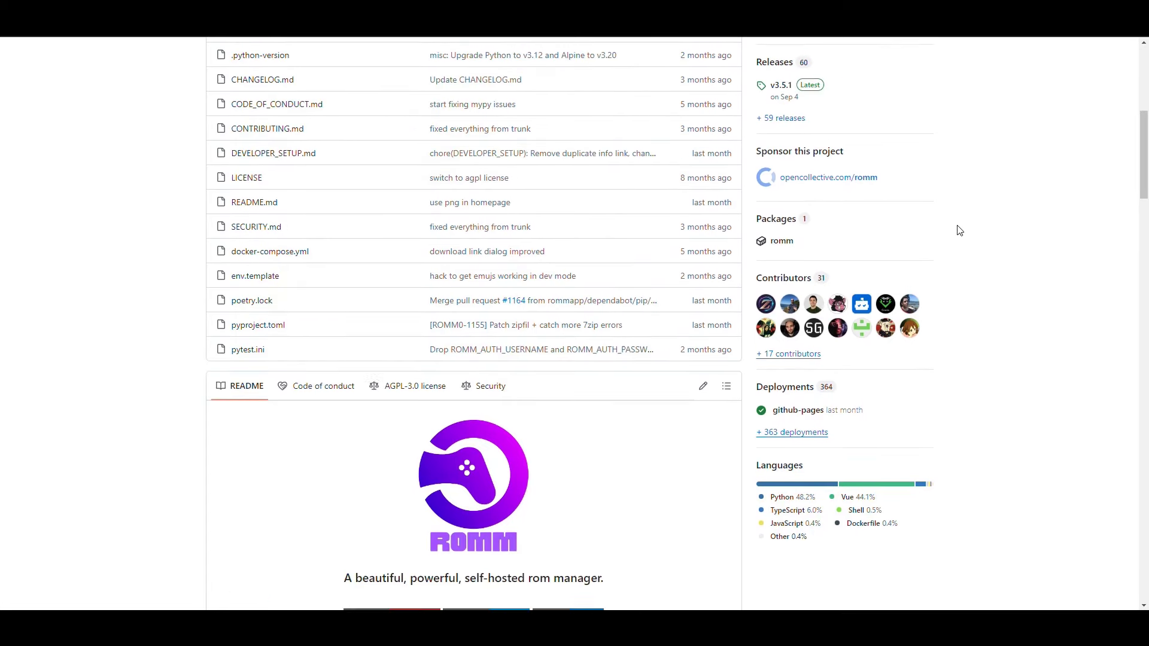
scroll(846, 159, "down", 3)
scroll(1027, 234, "up", 1)
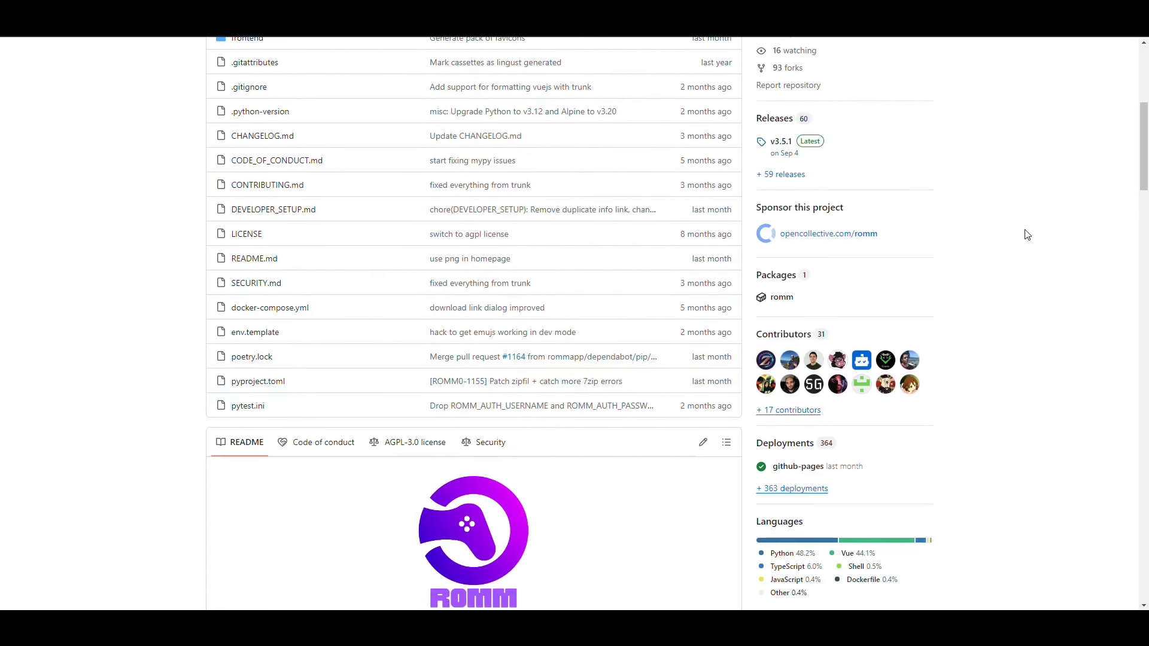
scroll(990, 236, "down", 5)
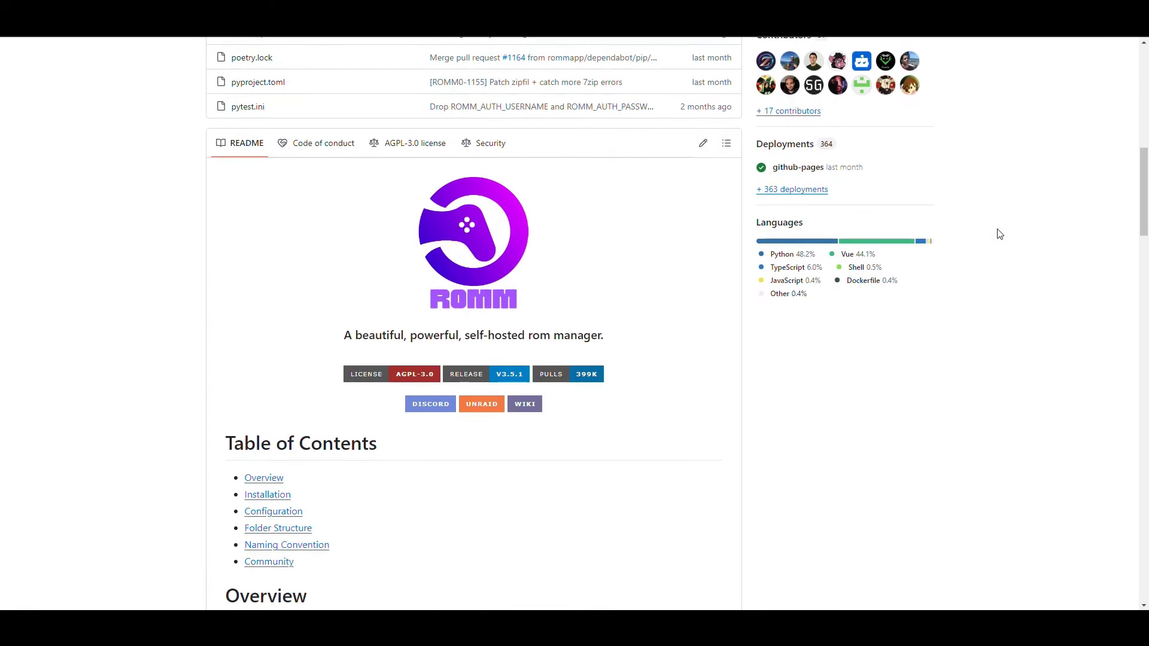
scroll(996, 233, "down", 1)
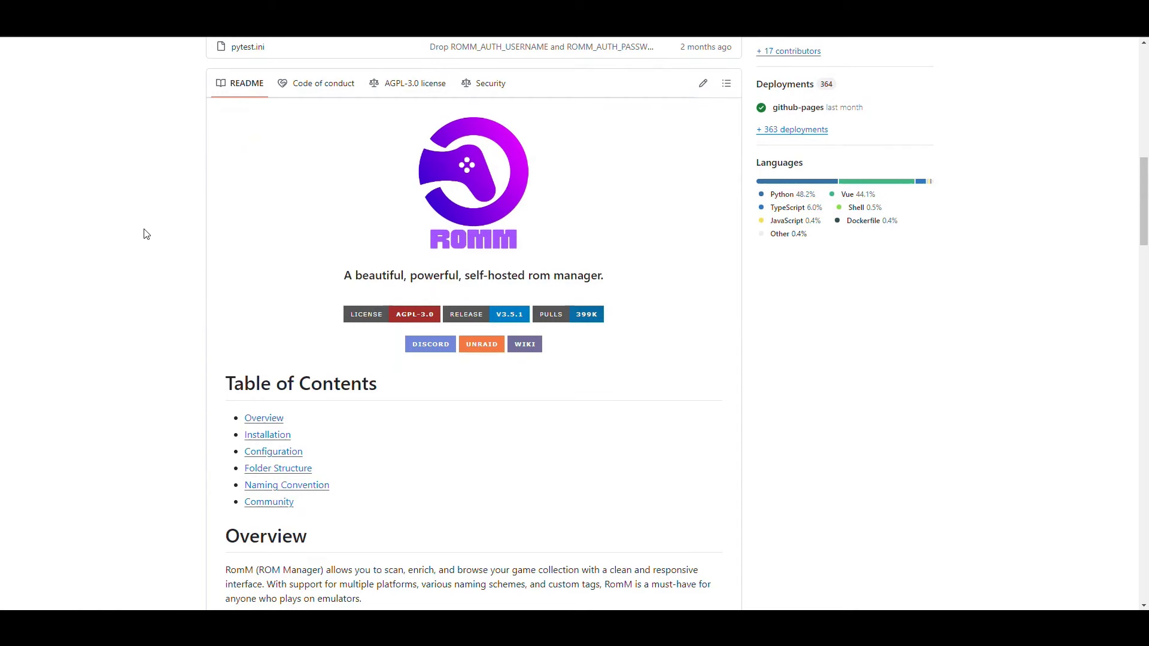
scroll(149, 228, "down", 1)
scroll(149, 228, "up", 1)
left_click_drag(604, 276, 342, 277)
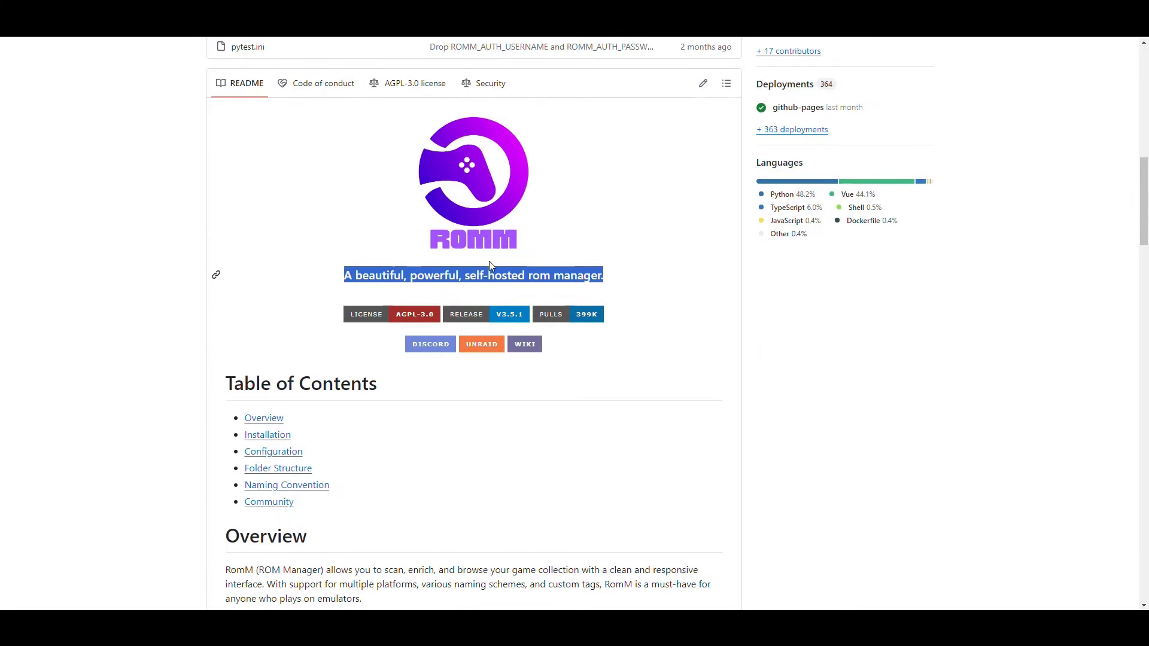
left_click(818, 323)
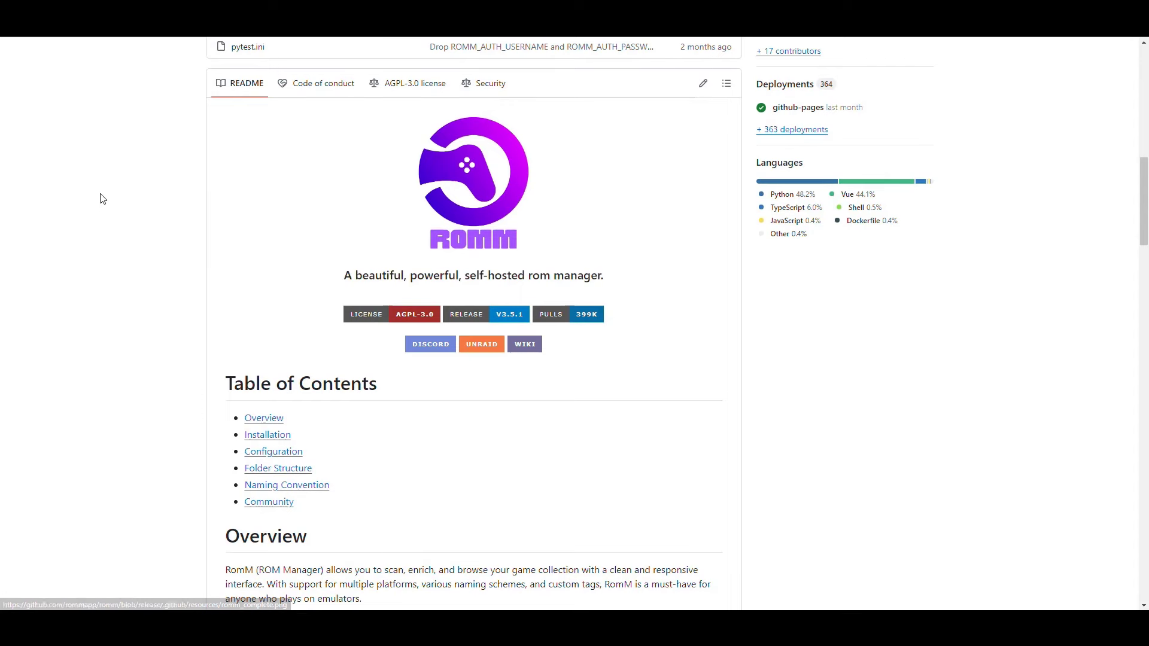
scroll(118, 187, "down", 6)
Step: Highlight the README overview phrases: multiple platforms, various naming schemes and custom tags
scroll(127, 183, "down", 2)
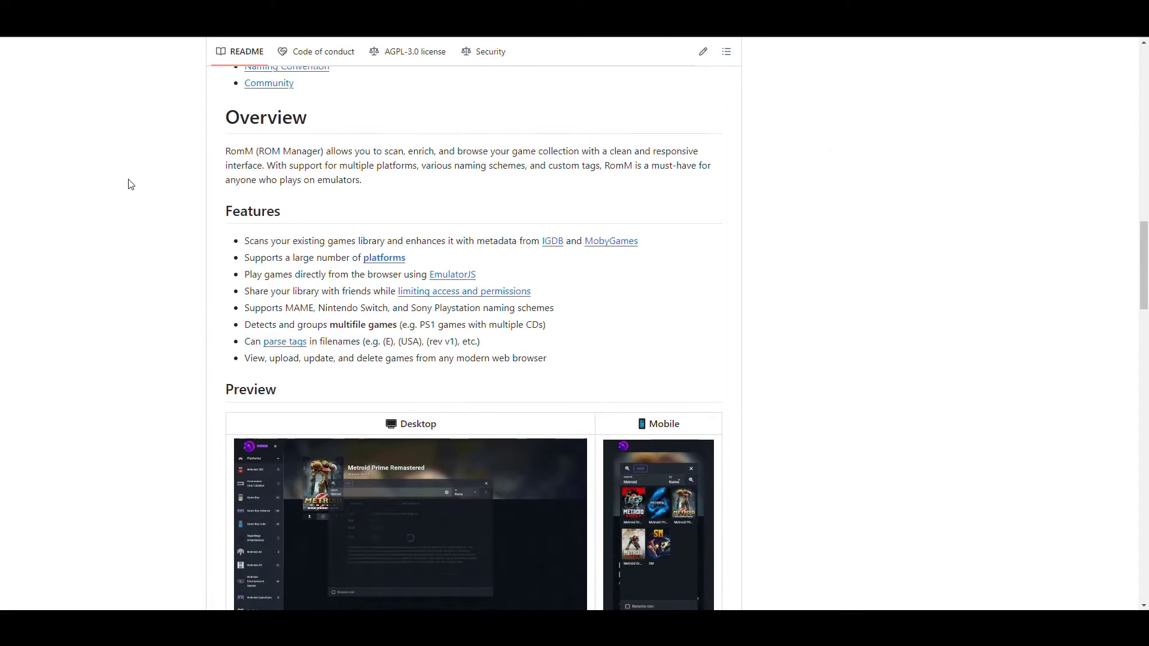
scroll(128, 181, "up", 1)
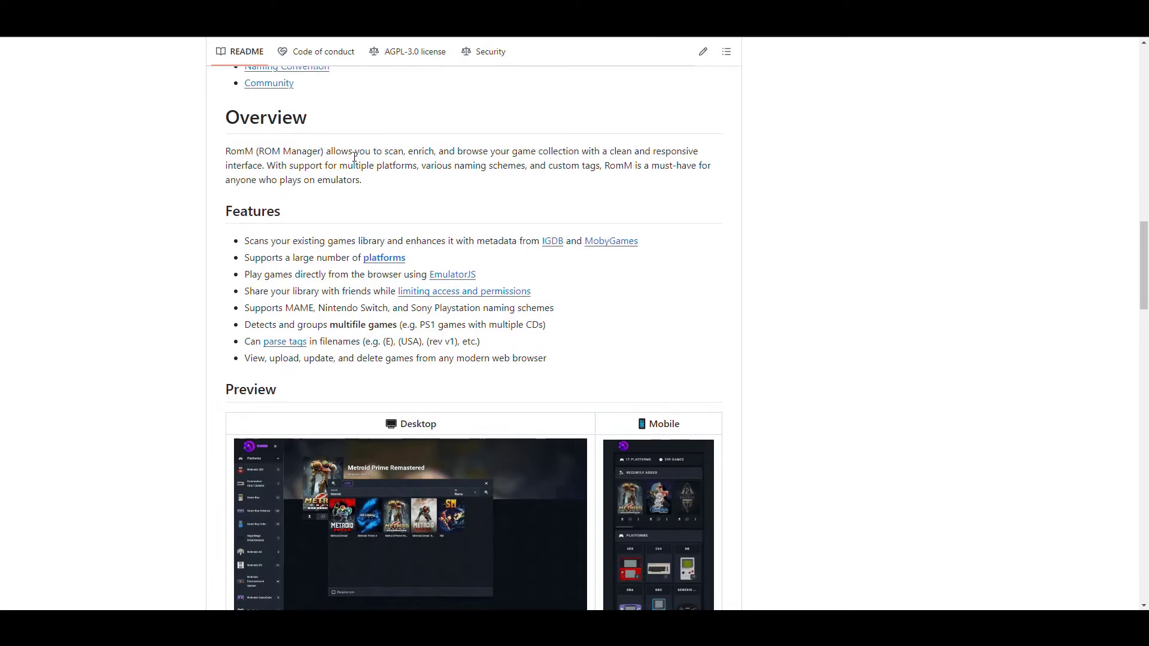
left_click_drag(375, 152, 615, 151)
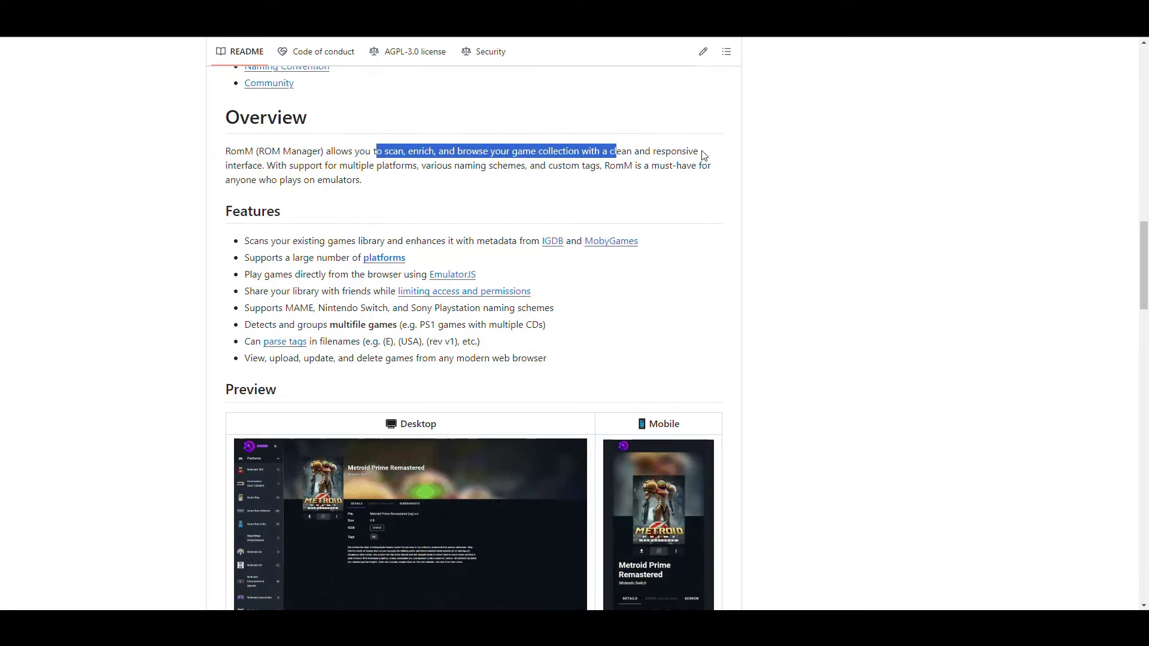
left_click(365, 181)
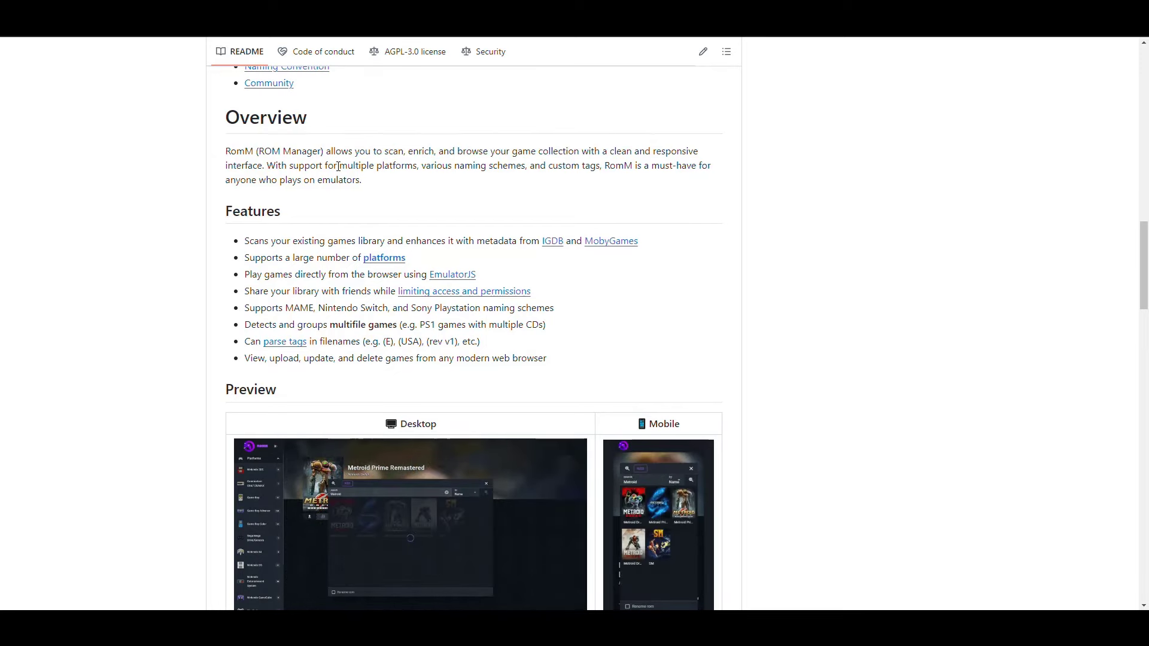
left_click_drag(303, 167, 420, 167)
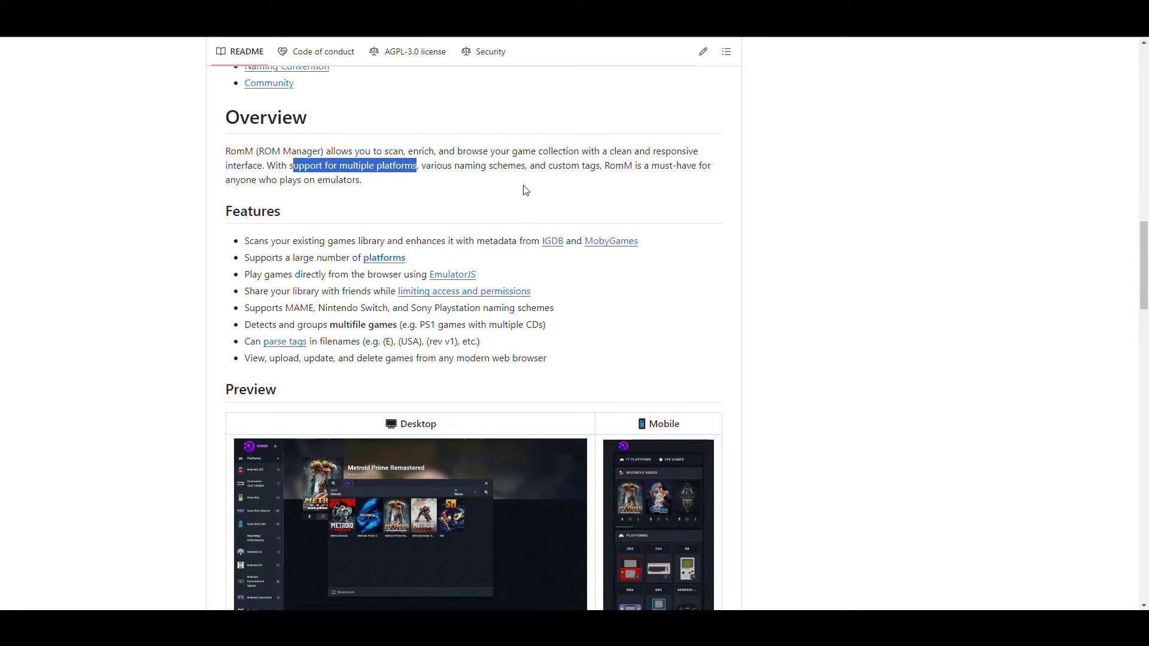
left_click_drag(524, 166, 428, 168)
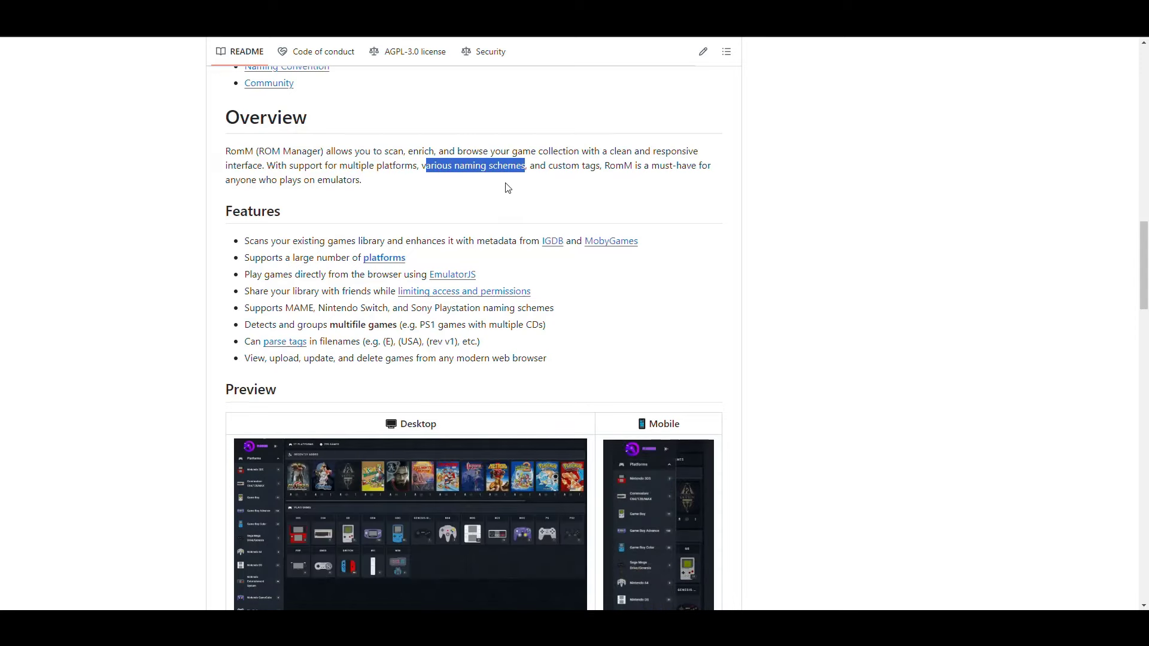
left_click_drag(600, 168, 532, 170)
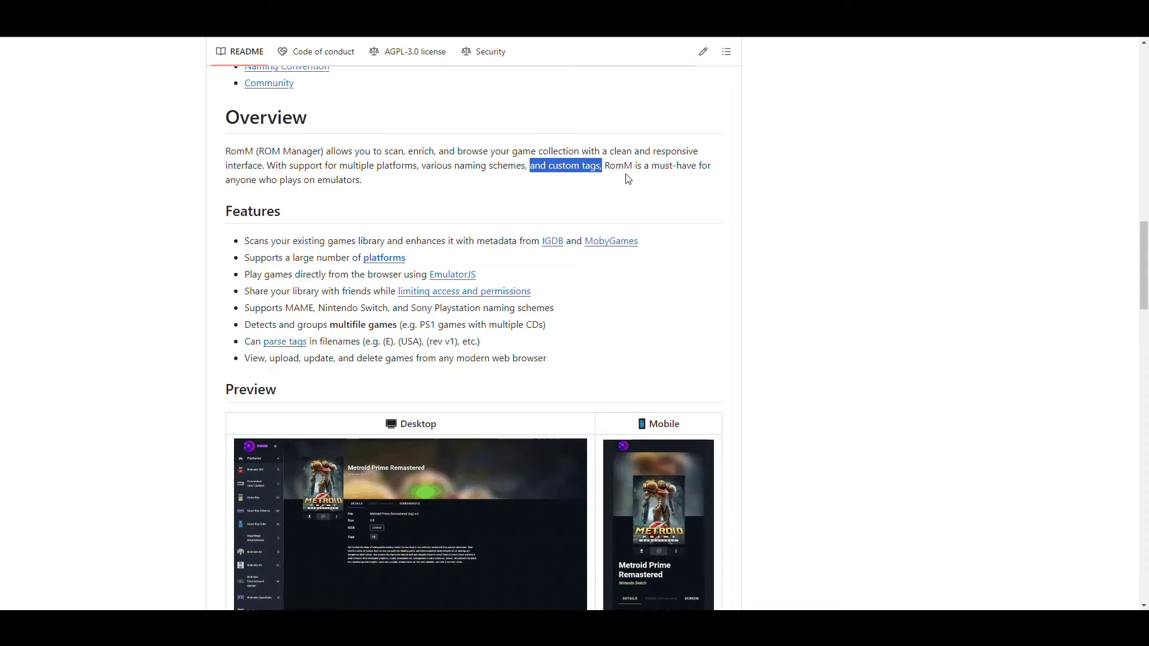
Step: Highlight the EmulatorJS in-browser play and metadata enrichment features in the Features list
scroll(774, 176, "down", 1)
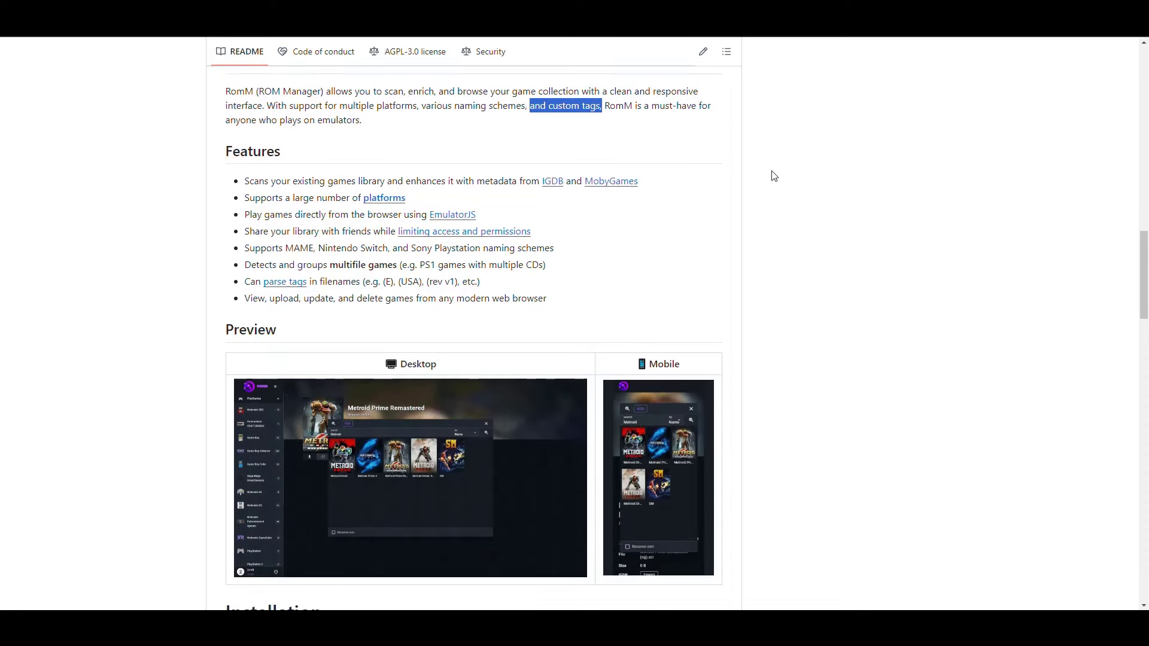
scroll(771, 174, "down", 1)
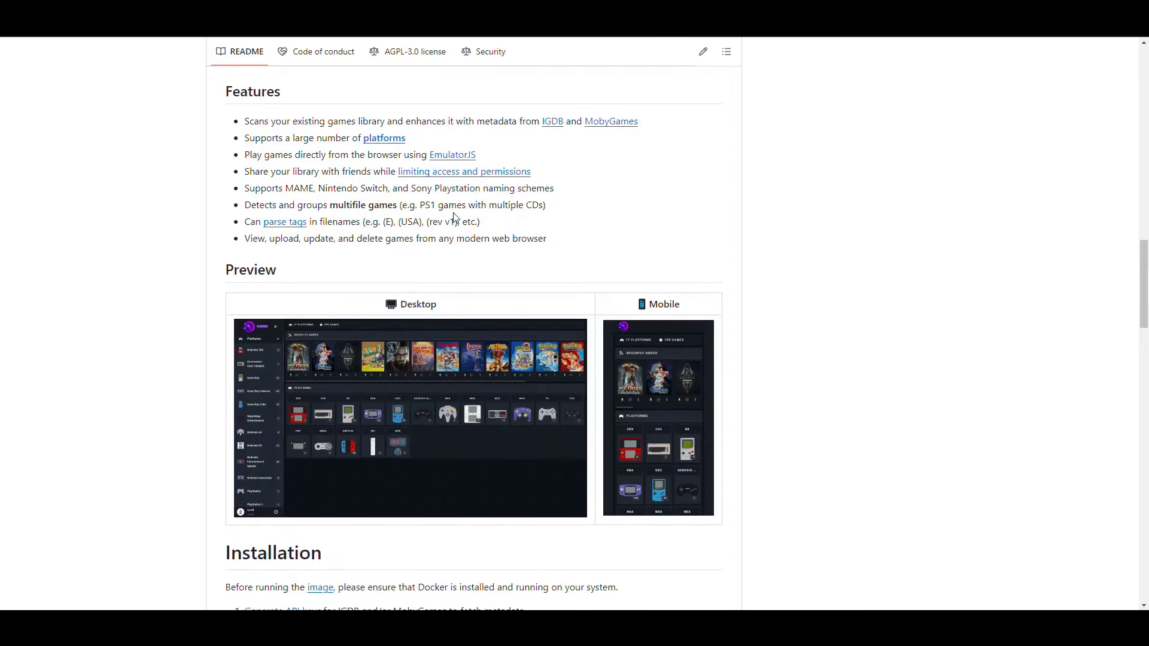
left_click_drag(489, 162, 257, 169)
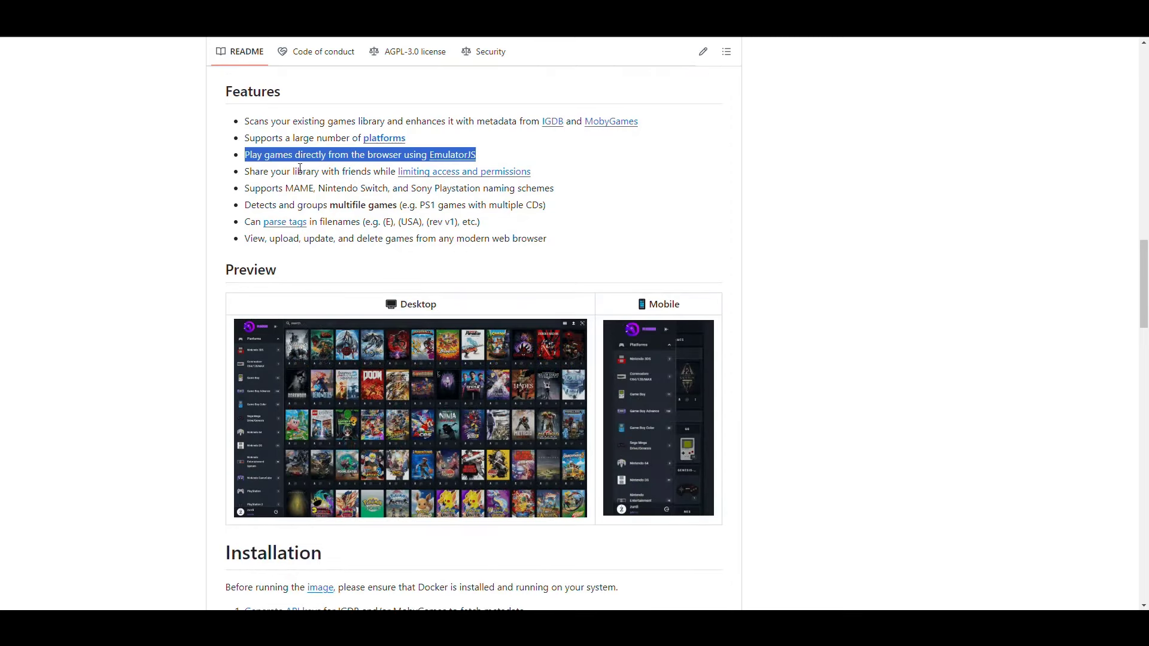
left_click(819, 180)
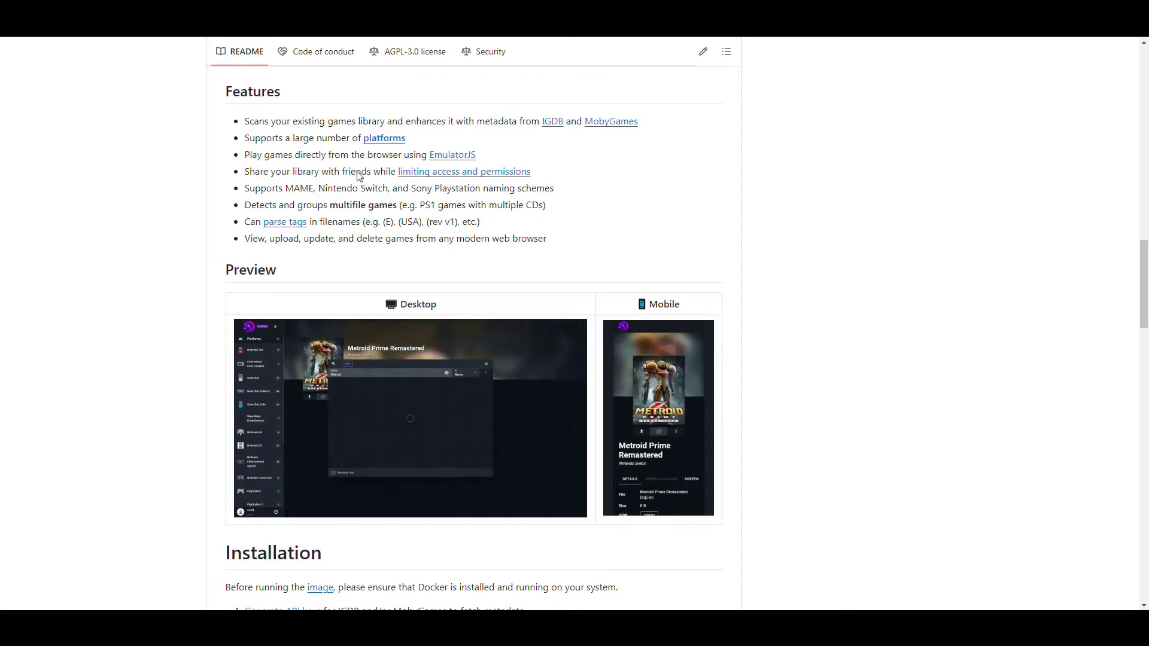
left_click_drag(519, 121, 292, 121)
left_click(817, 174)
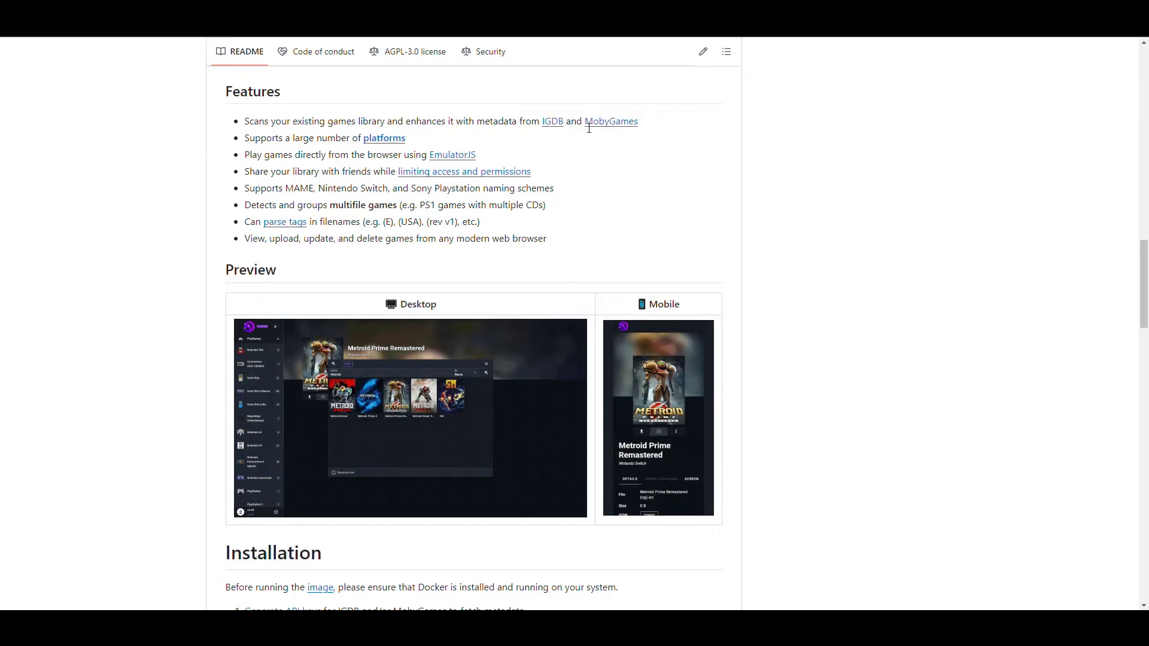
Step: Highlight the library sharing and MAME, Switch, Playstation naming scheme features
scroll(366, 193, "down", 1)
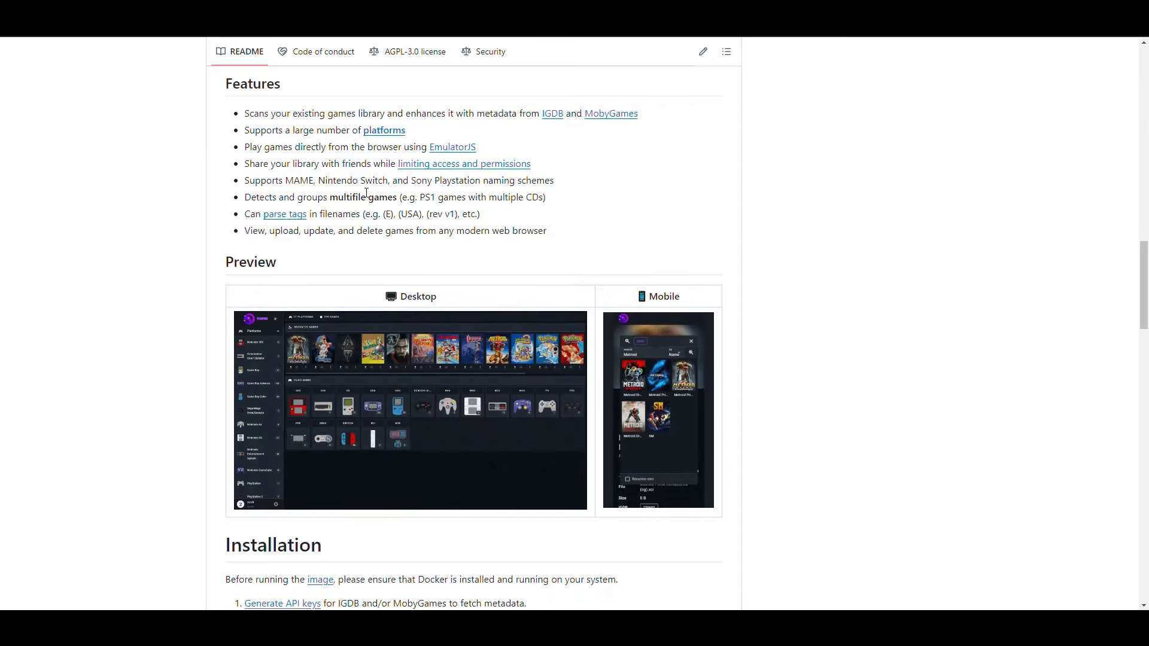
scroll(366, 193, "down", 2)
left_click_drag(361, 112, 244, 112)
left_click(365, 104)
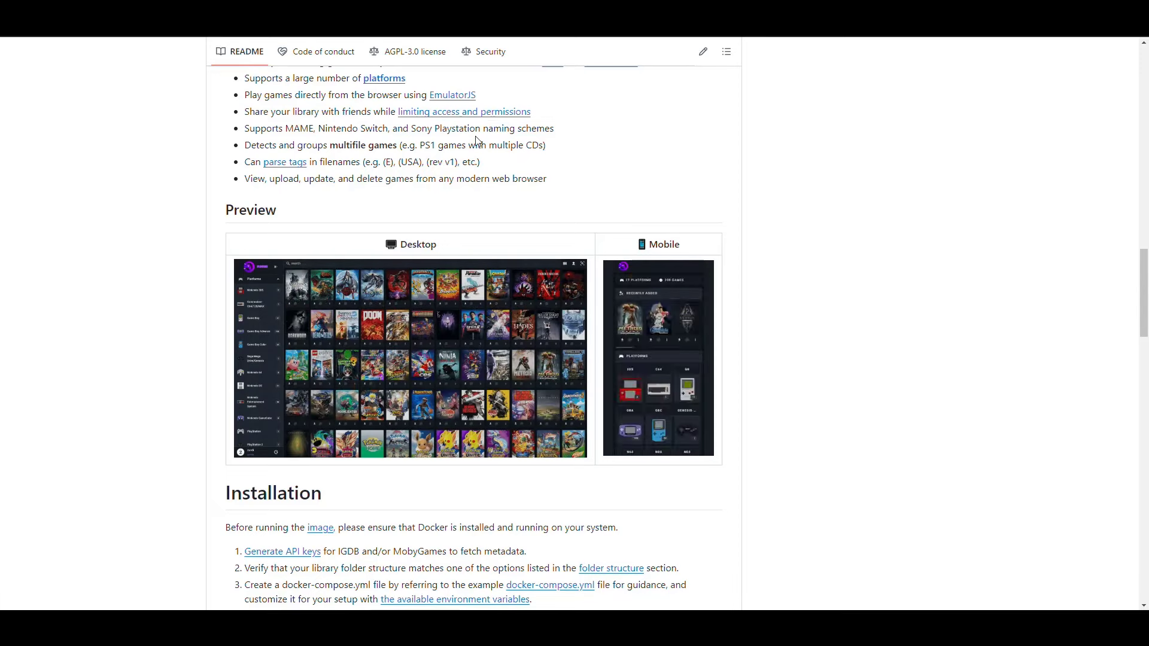
left_click_drag(559, 130, 244, 129)
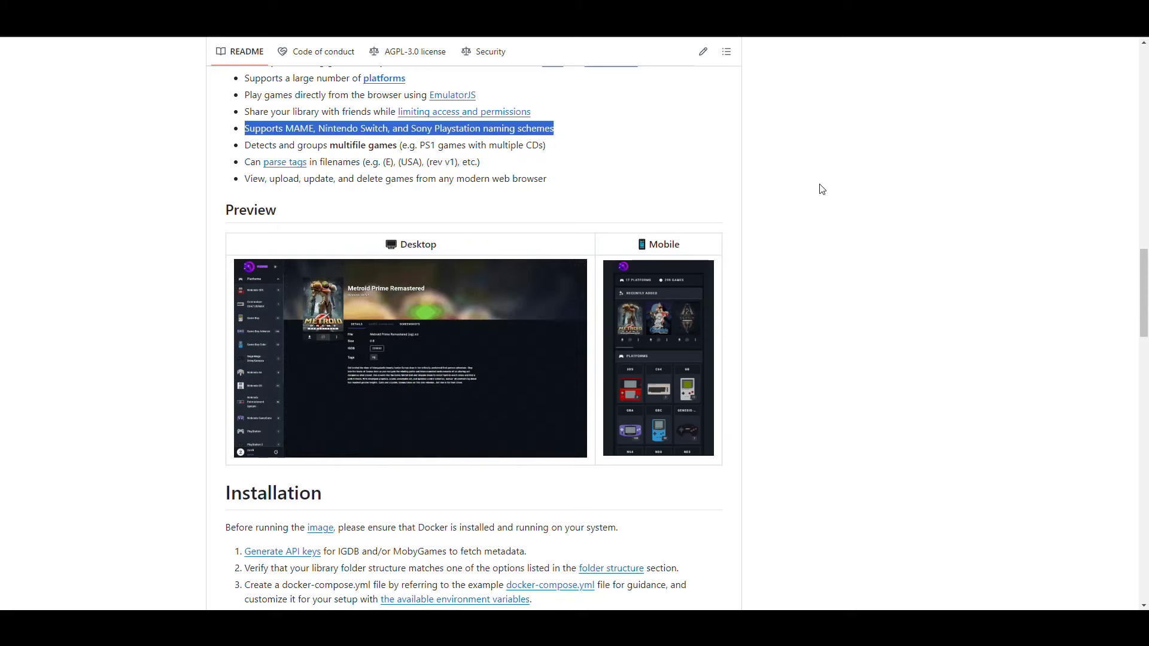
left_click(770, 170)
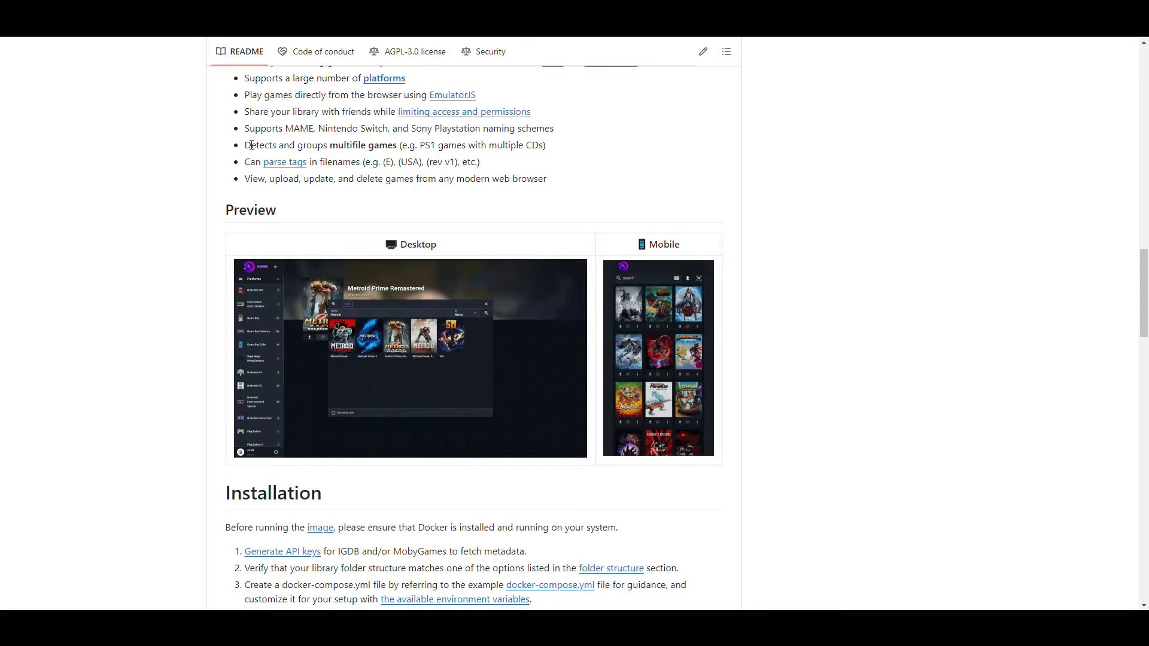
Step: Highlight the multifile games, filename tag examples and view/upload/update features
left_click_drag(397, 146, 329, 146)
left_click(448, 157)
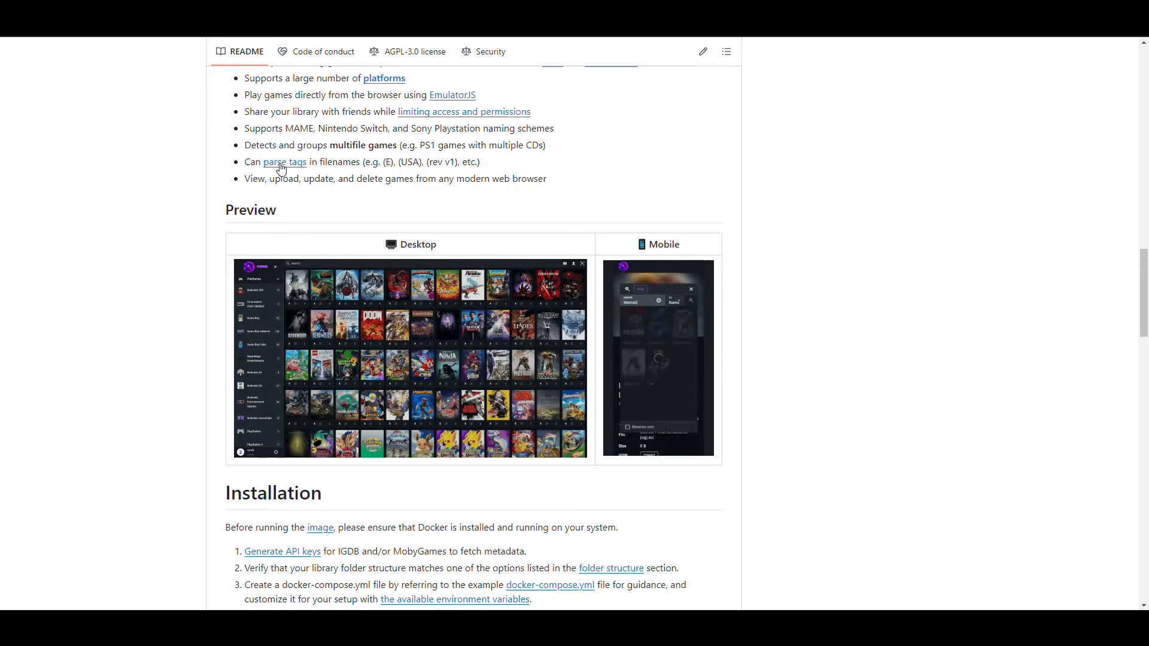
left_click_drag(481, 163, 347, 163)
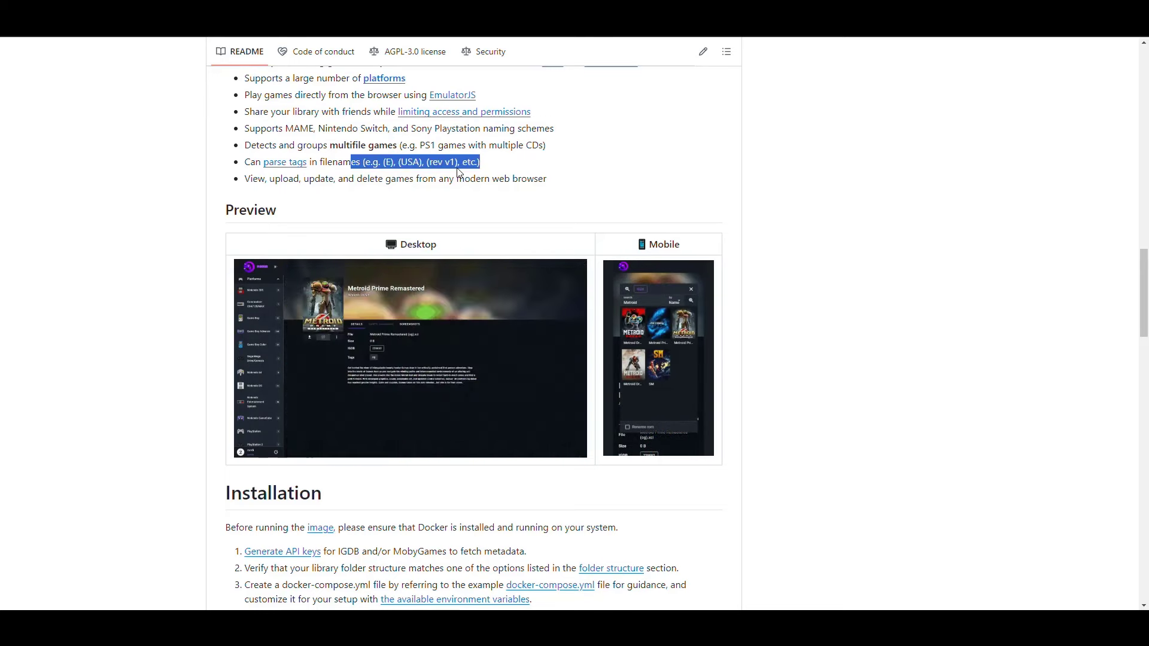
left_click(436, 175)
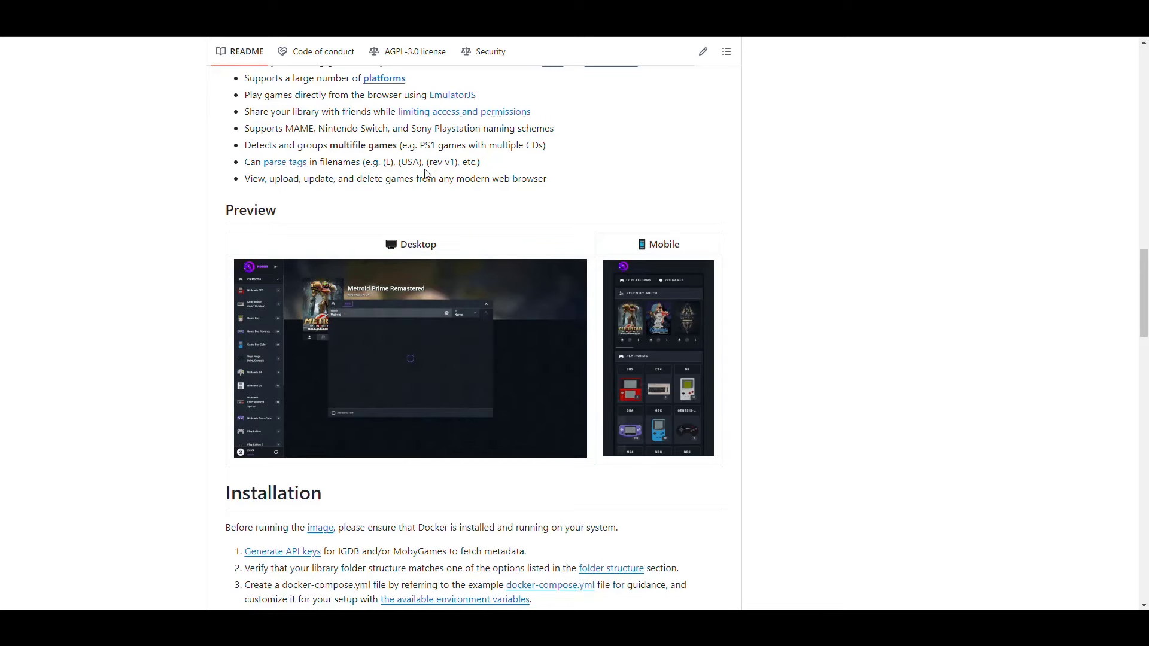
left_click_drag(248, 179, 334, 186)
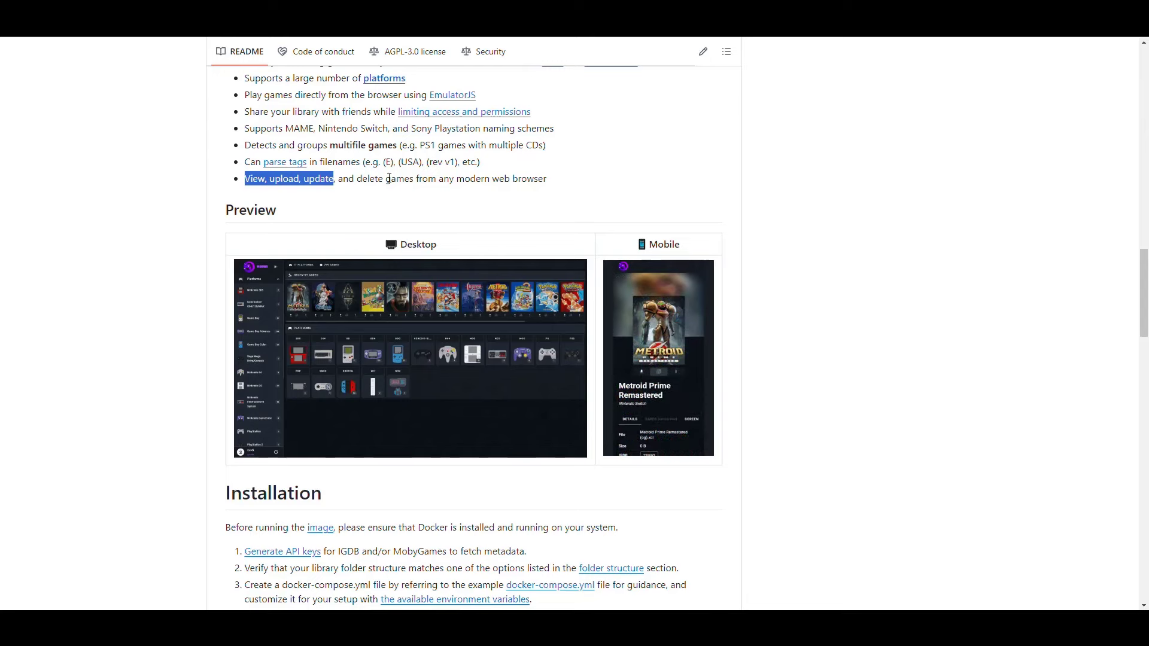
left_click(808, 181)
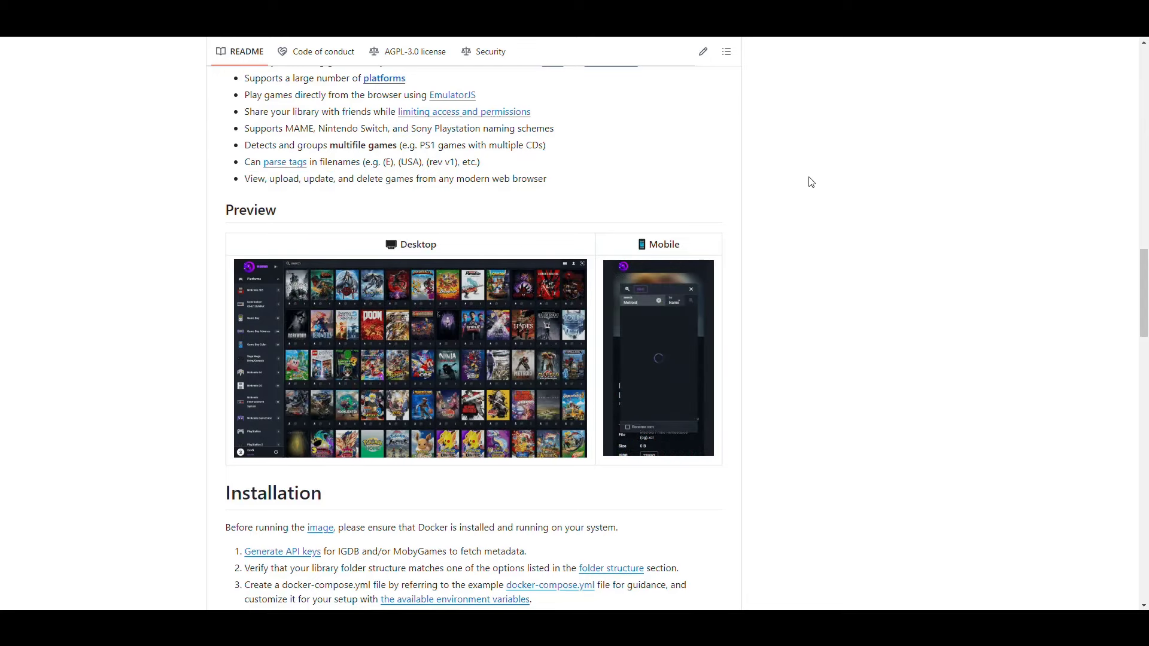
Step: Scroll to Installation and highlight step 1's IGDB and MobyGames metadata mention
scroll(804, 180, "down", 2)
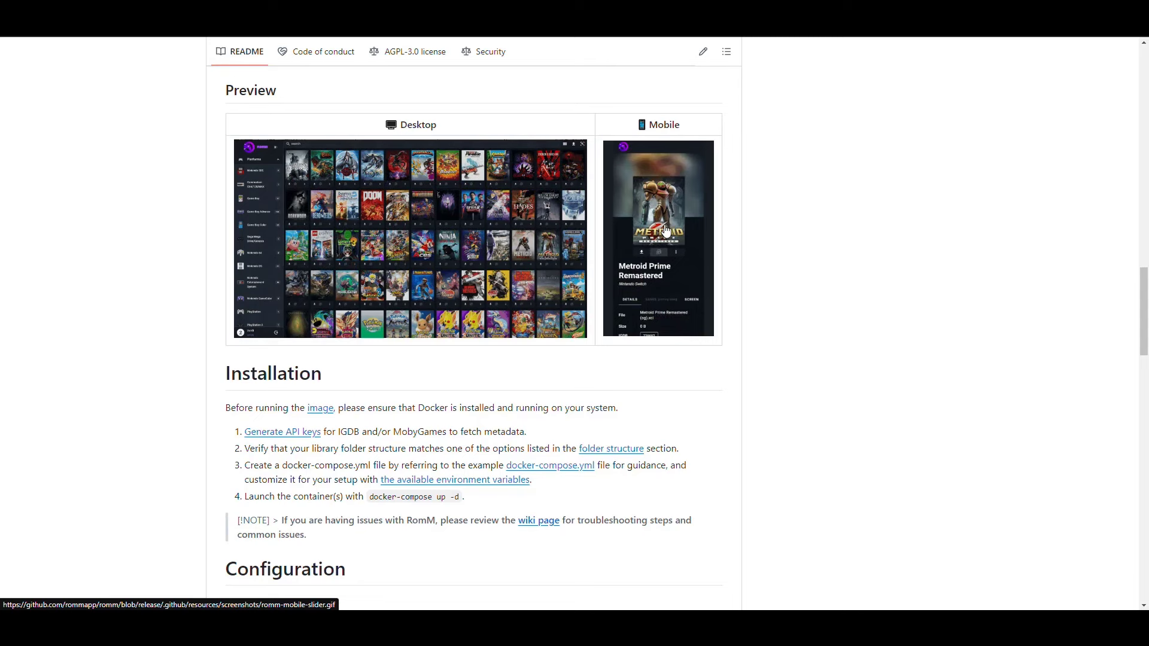
scroll(812, 195, "down", 5)
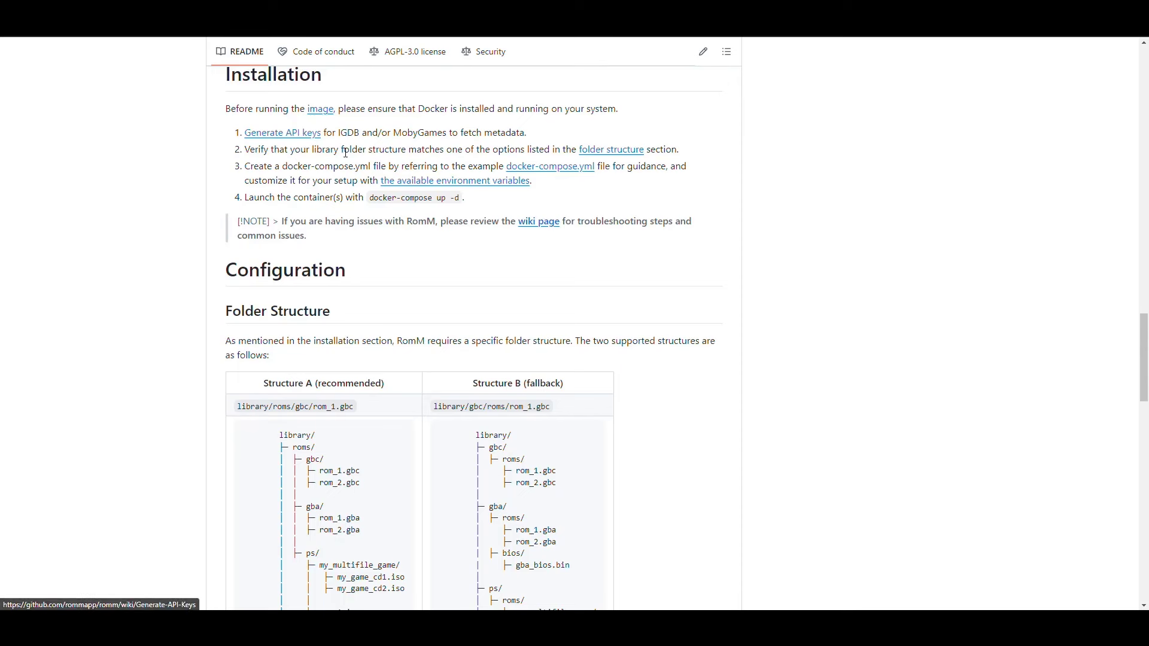
left_click_drag(361, 133, 469, 132)
left_click(525, 132)
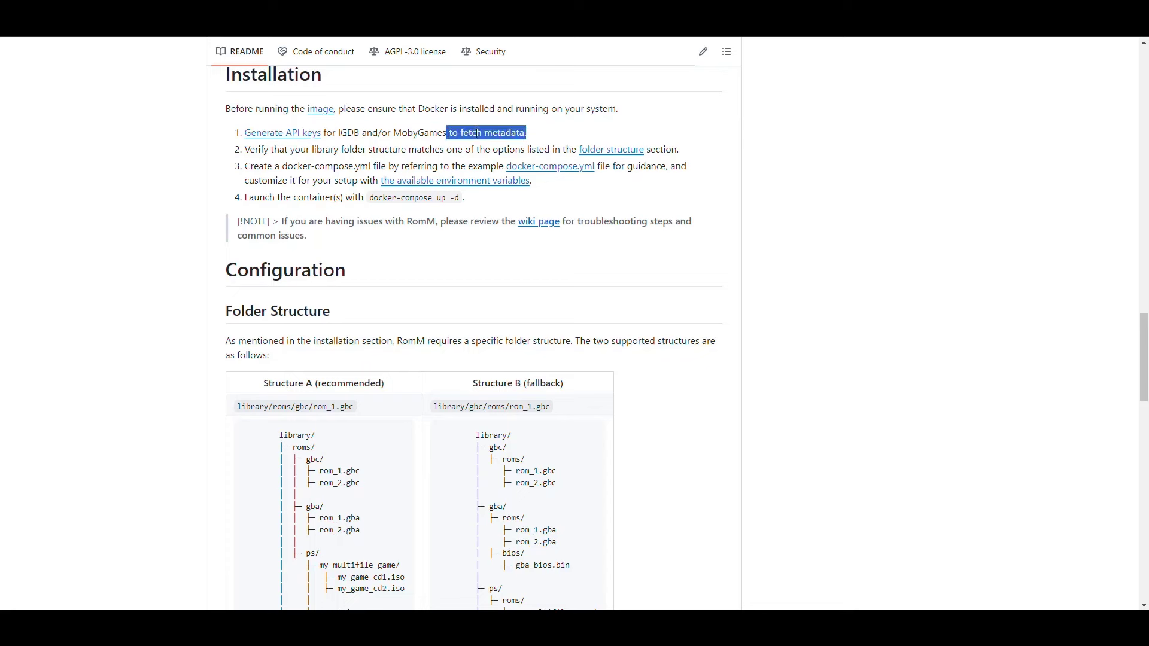
left_click(538, 129)
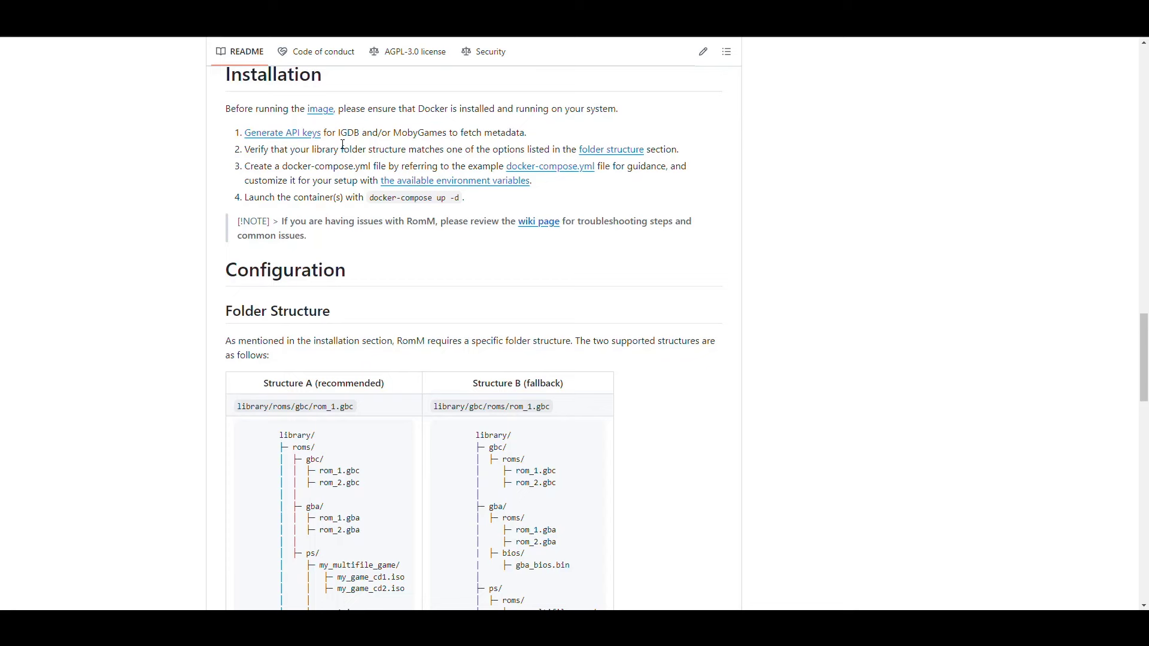
Step: Open the 'Generate API keys' wiki page in a new tab, view it, and return to the README
right_click(283, 142)
left_click(322, 149)
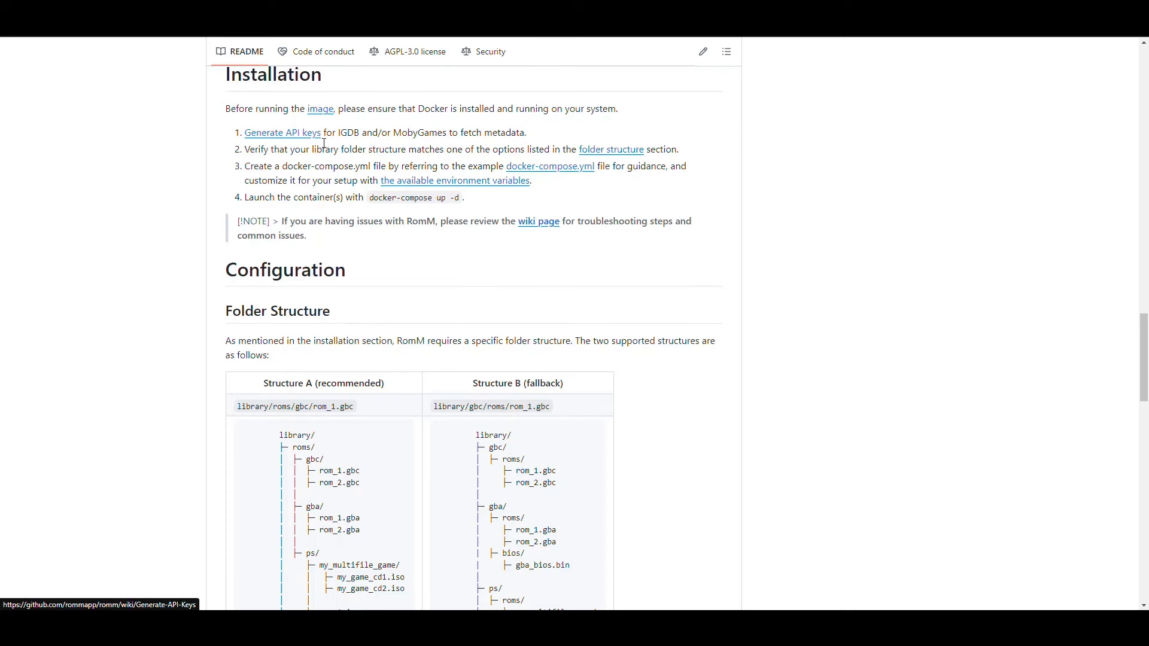
key("ctrl+Tab")
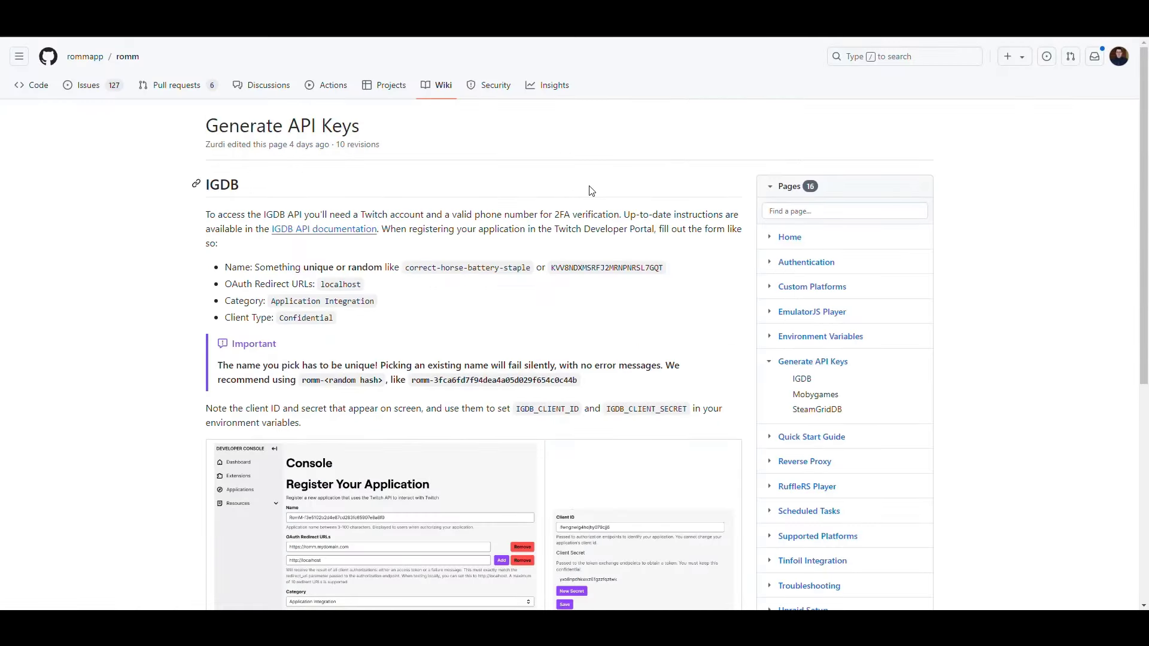
key("ctrl+shift+Tab")
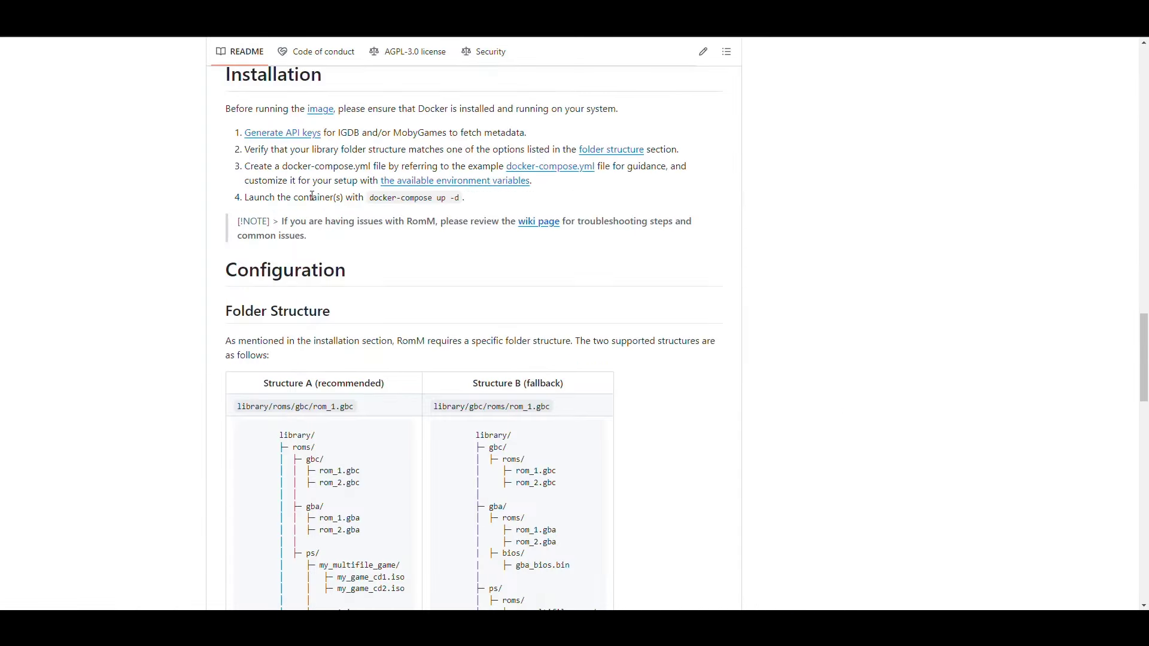
Step: Highlight step 2's folder structure requirement and scroll through the Folder Structure section
left_click_drag(247, 149, 496, 150)
left_click(383, 150)
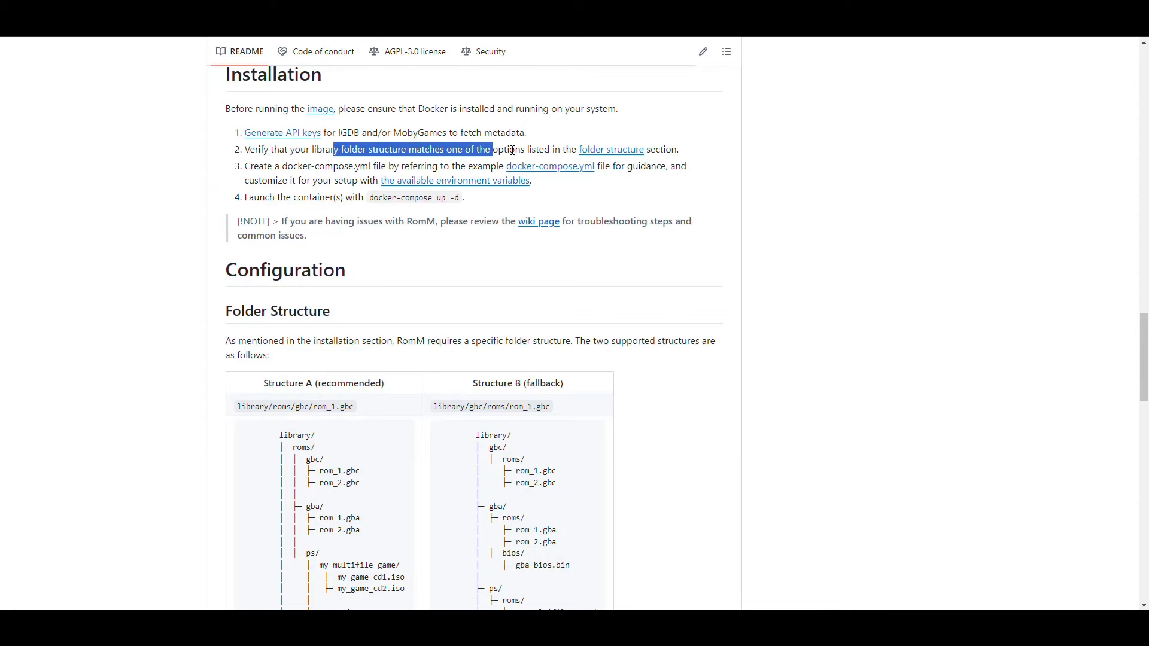
scroll(407, 432, "down", 2)
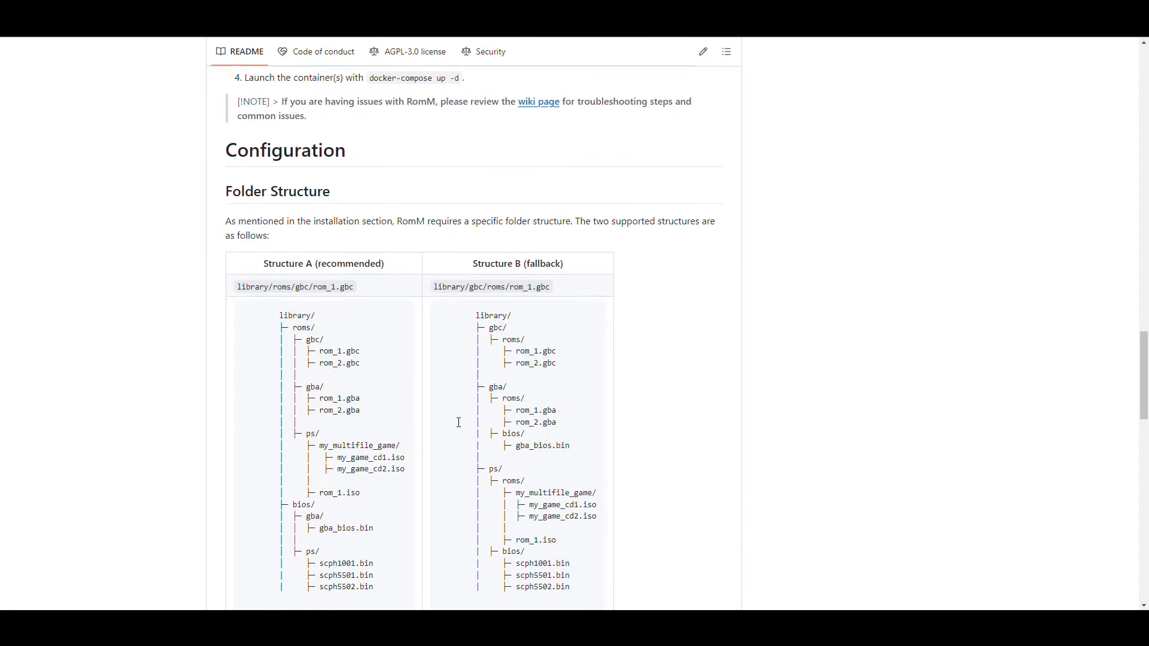
scroll(658, 326, "up", 3)
scroll(690, 305, "down", 4)
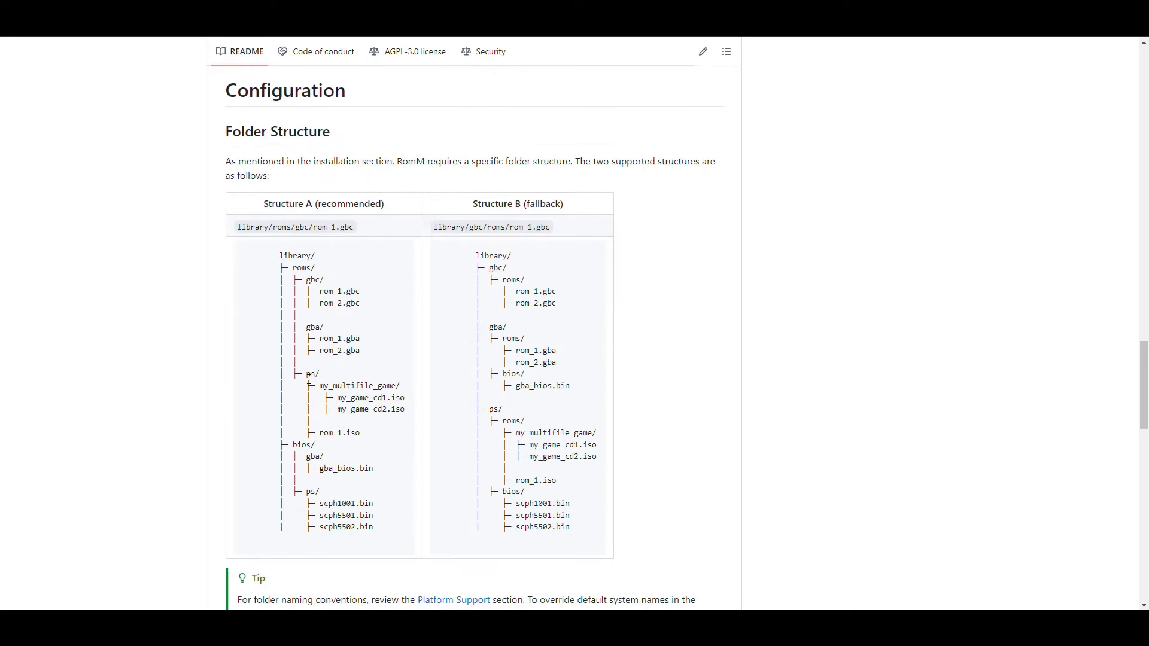
left_click_drag(351, 206, 371, 309)
left_click(372, 309)
scroll(777, 274, "up", 3)
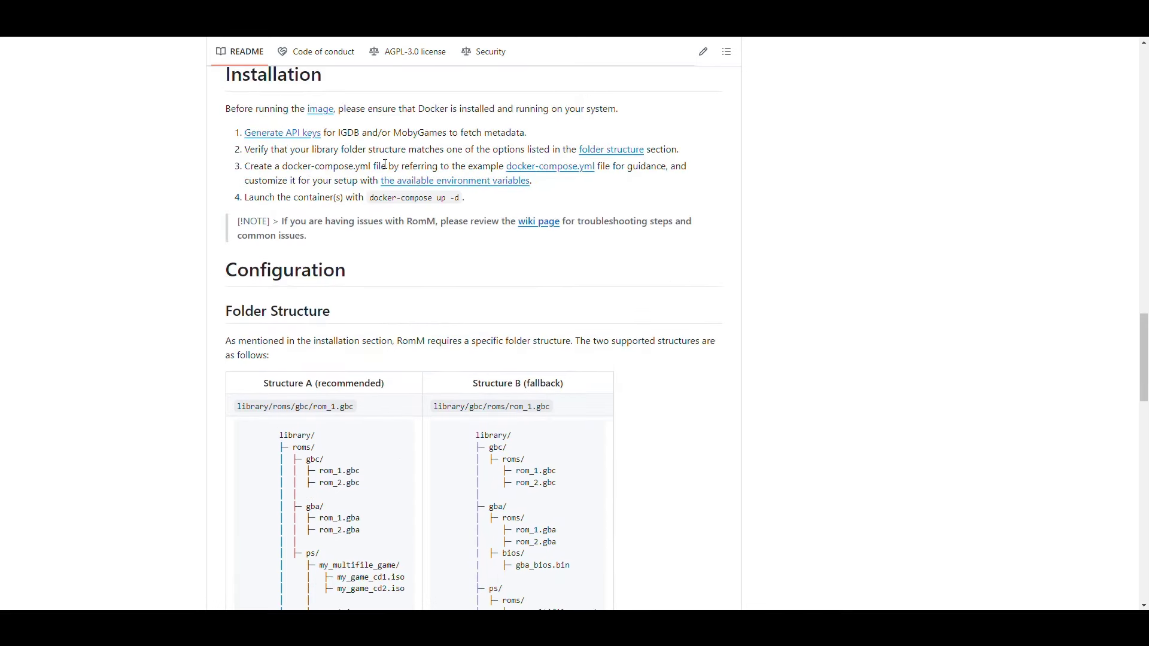
scroll(738, 231, "down", 1)
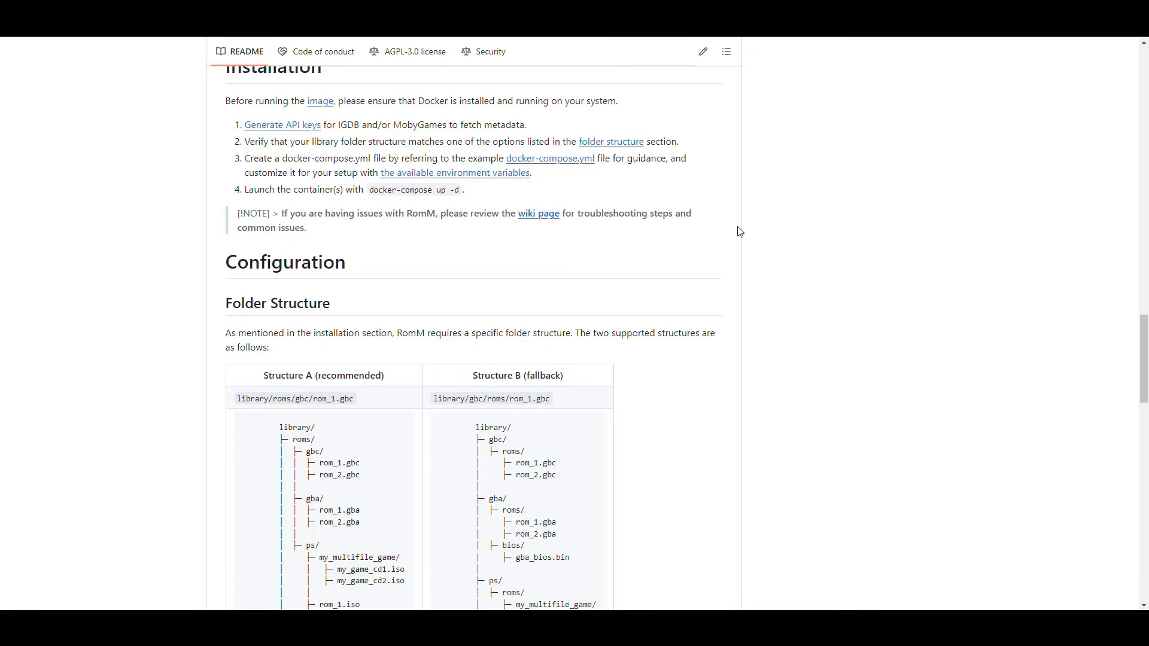
scroll(742, 231, "down", 2)
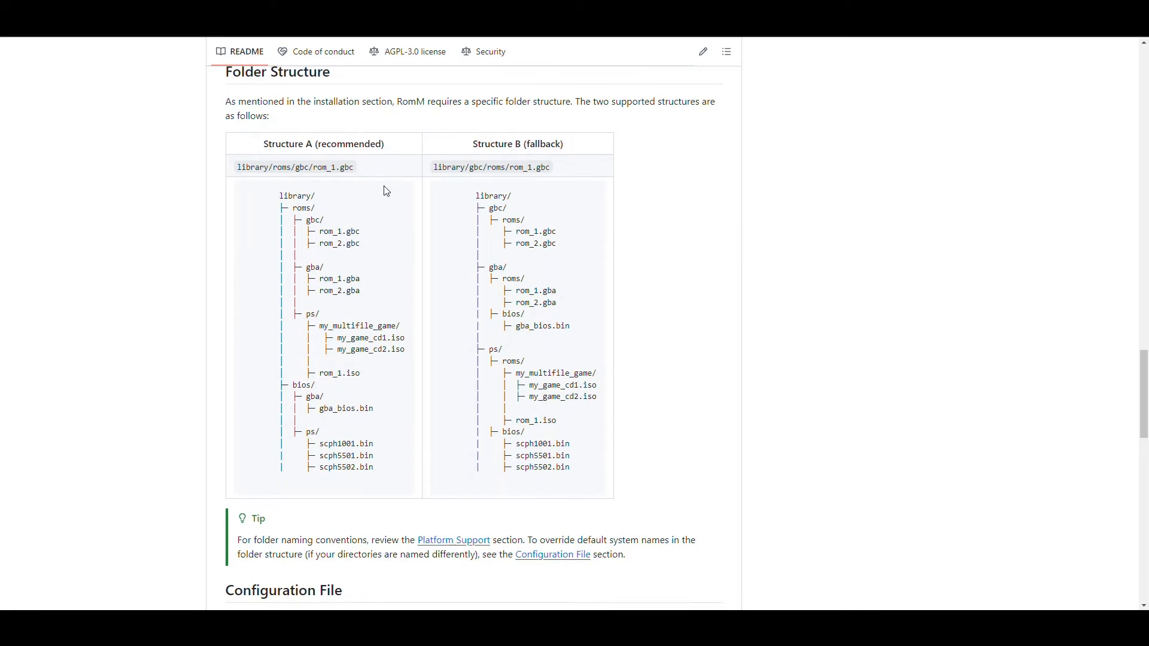
scroll(387, 190, "up", 1)
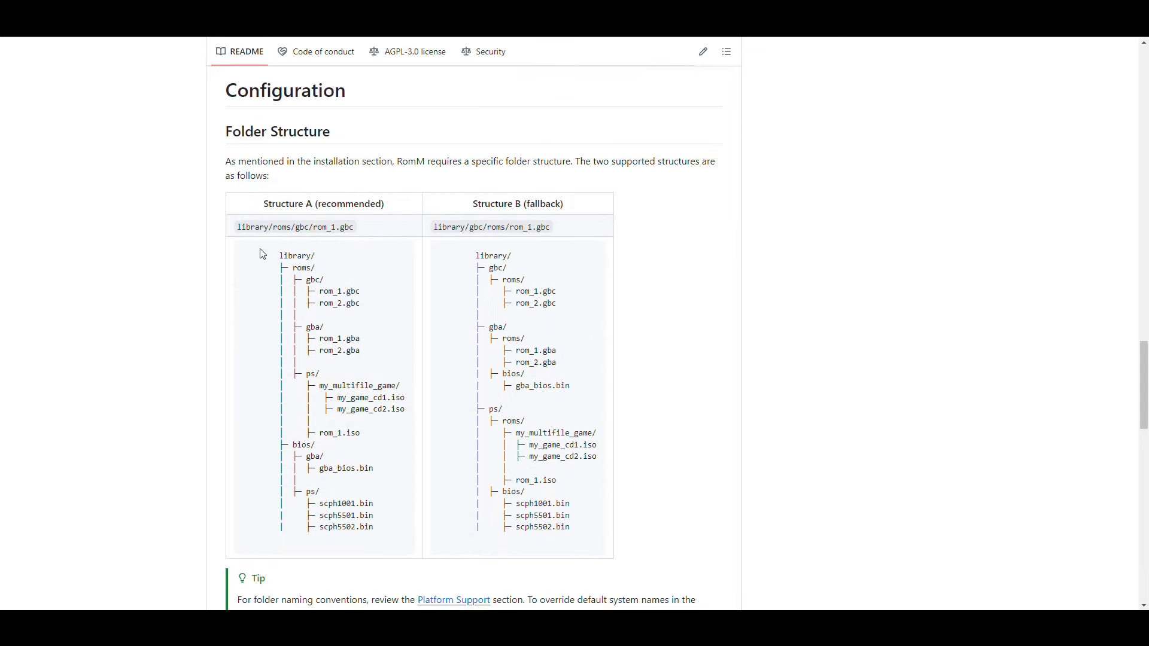
Step: Highlight library/roms in the Structure A path and the roms, gba/ and ps/ folders
double_click(256, 229)
left_click_drag(292, 229, 270, 230)
scroll(275, 225, "down", 1)
mouse_move(299, 209)
left_mouse_down()
mouse_move(321, 213)
mouse_move(307, 222)
left_mouse_up()
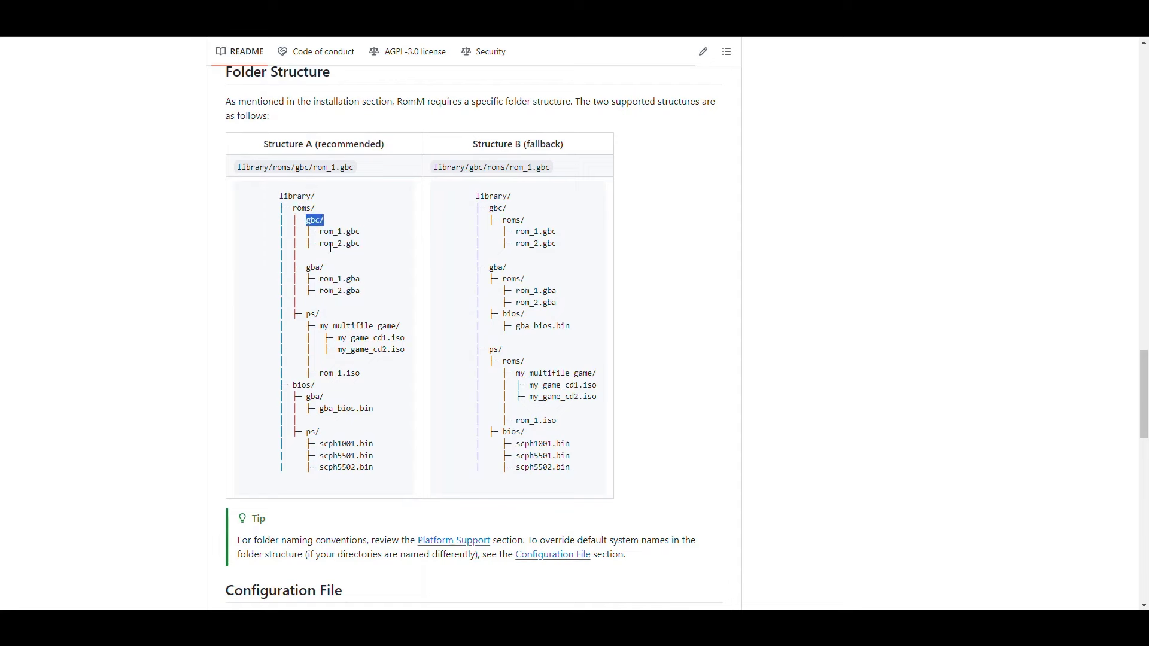
left_click(315, 220)
left_click_drag(327, 270, 308, 269)
left_click_drag(323, 315, 302, 314)
left_click(322, 234)
Step: Highlight roms in the example path plus the bios folder and gba_bios.bin in Structure A
double_click(279, 167)
mouse_move(311, 388)
left_mouse_down()
mouse_move(289, 387)
mouse_move(309, 397)
left_mouse_up()
left_click_drag(377, 412, 314, 408)
left_click(334, 407)
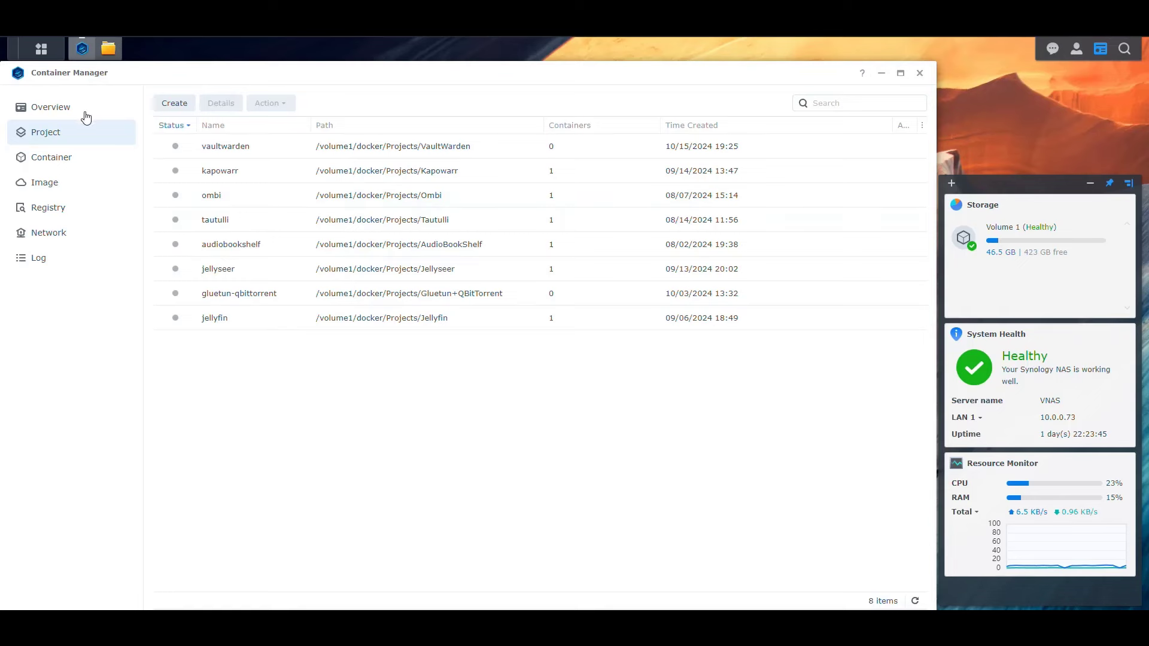
Step: In File Station, check the docker Projects RomManager folder holding compose.yaml
left_click(108, 49)
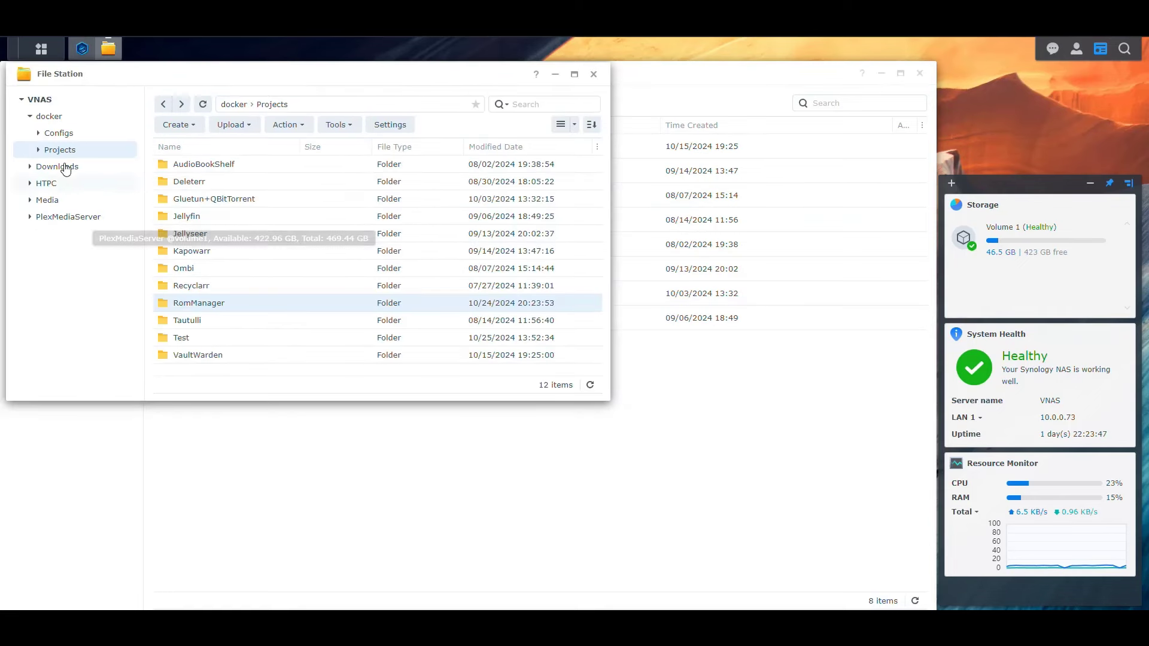
double_click(231, 302)
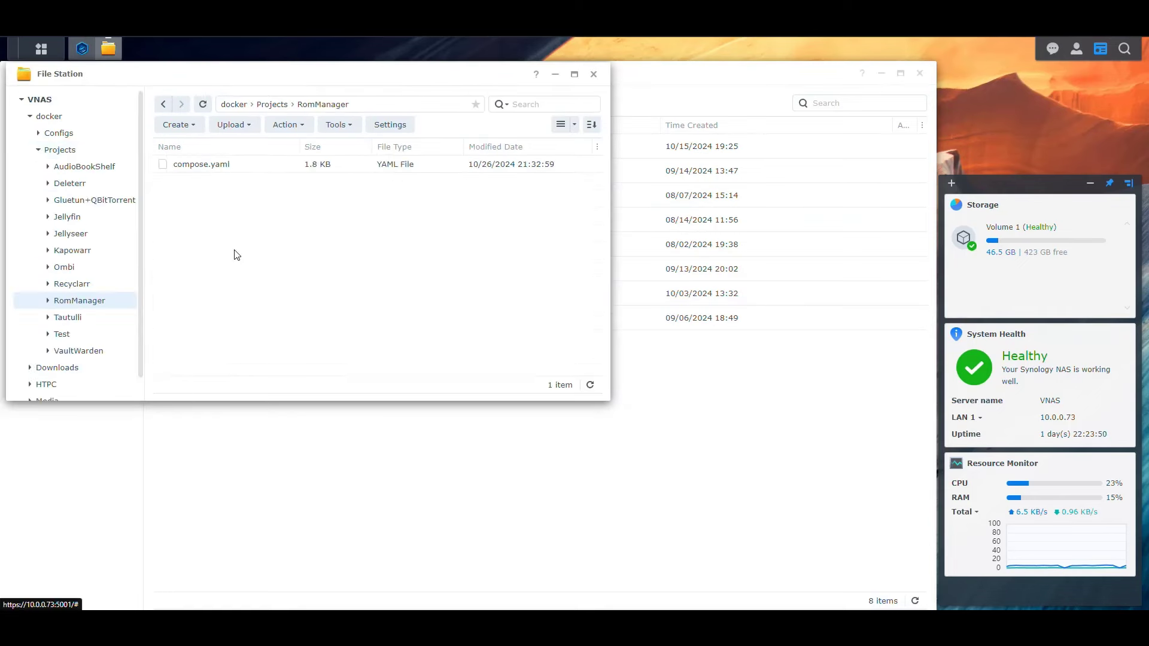
left_click(164, 105)
Step: Navigate the folder tree to HTPC > Media > Games
left_click(38, 150)
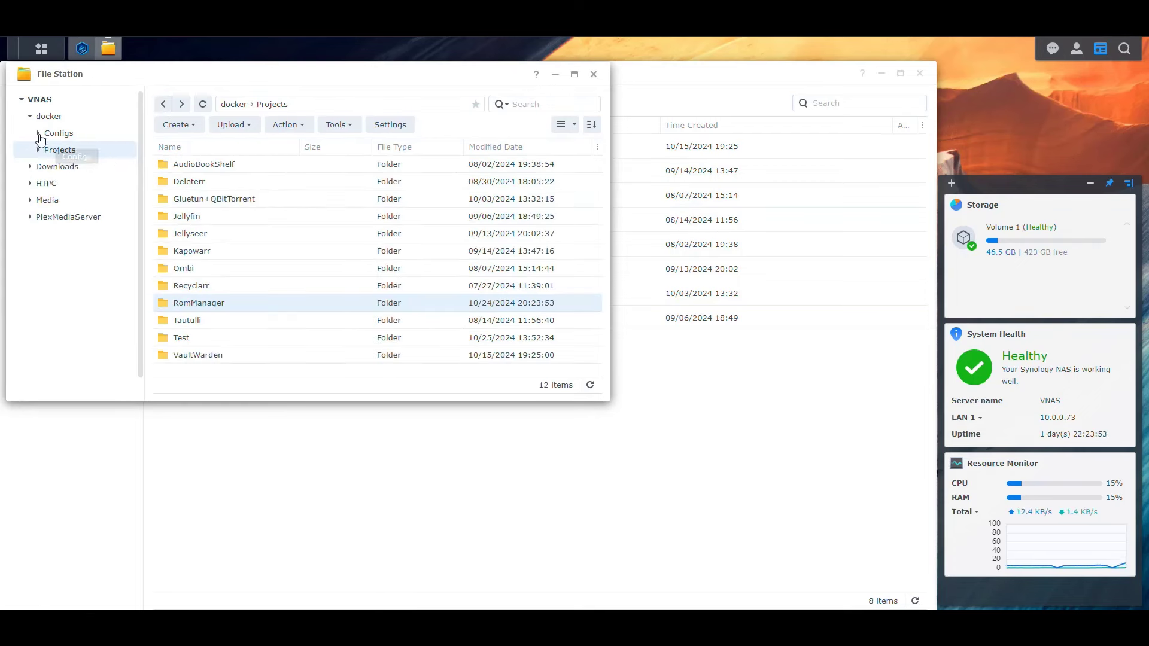
left_click(37, 133)
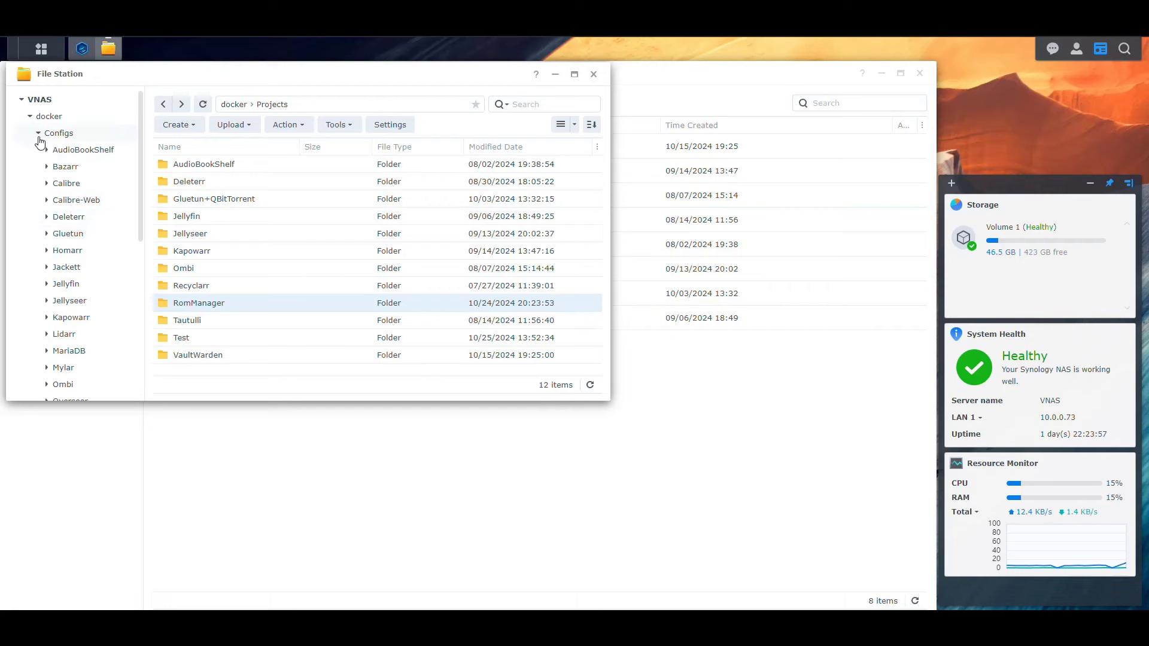
left_click(38, 133)
left_click(30, 184)
left_click(37, 234)
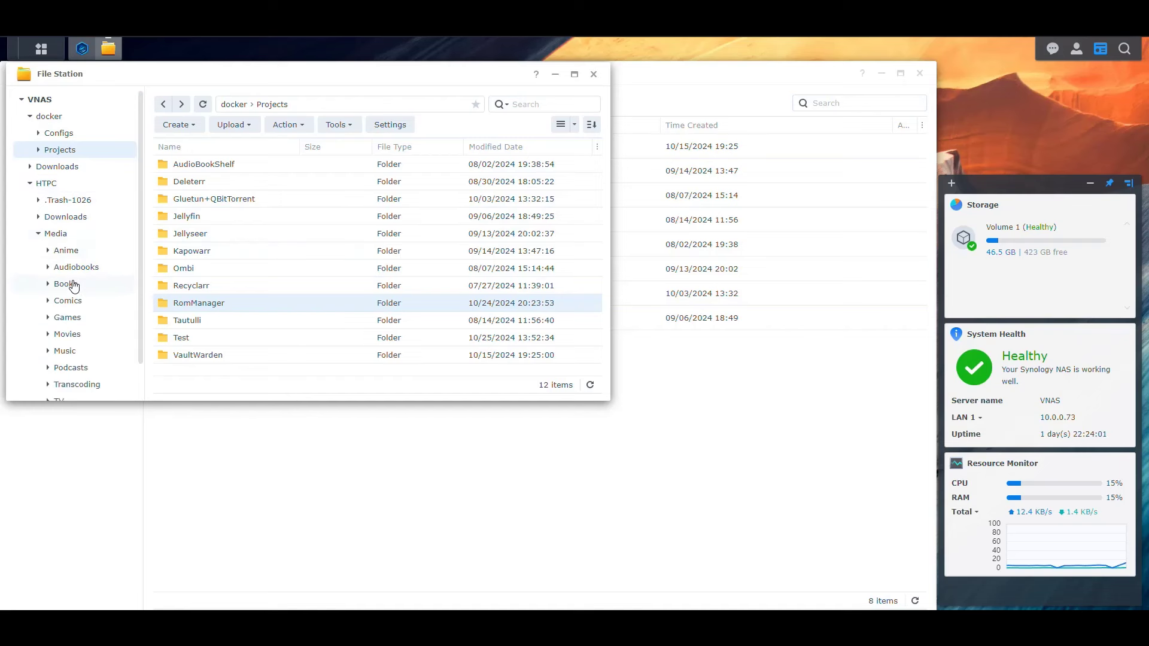
left_click(68, 318)
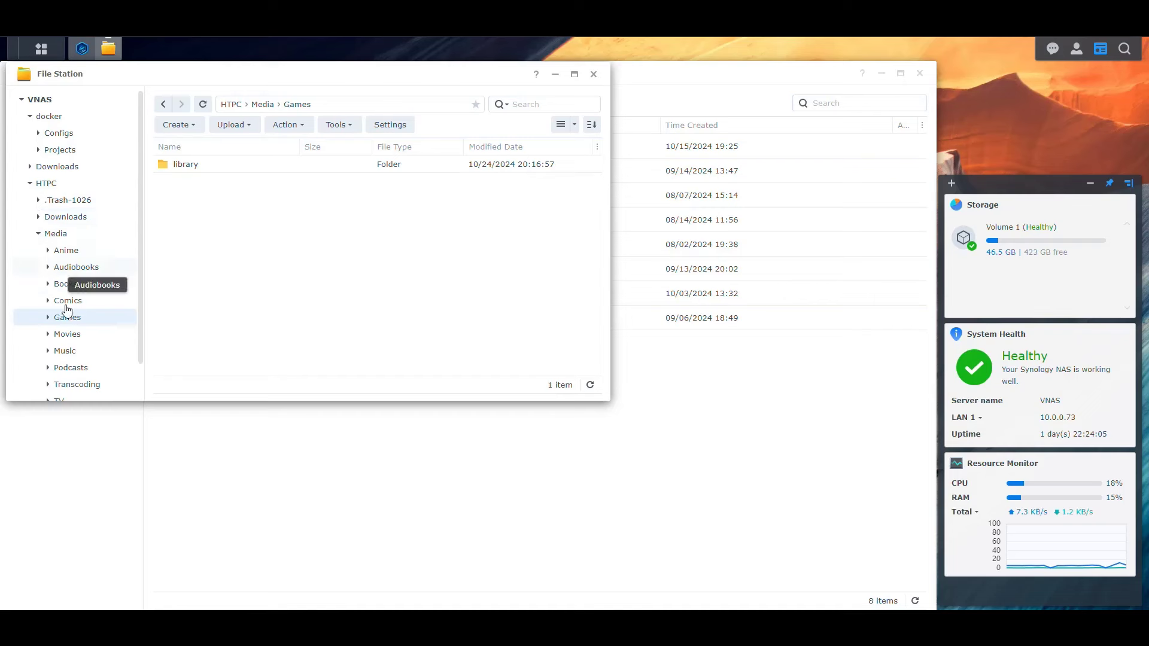
Step: Open the library folder and look inside its bios and roms subfolders
double_click(189, 166)
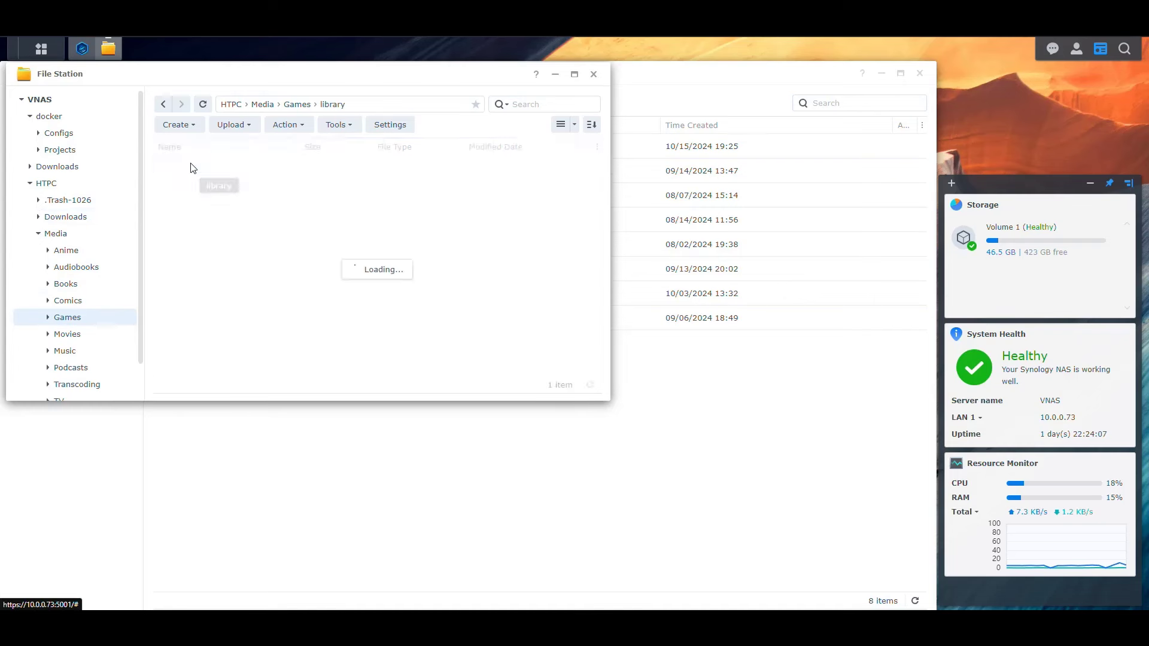
left_click(191, 187)
left_click(198, 165)
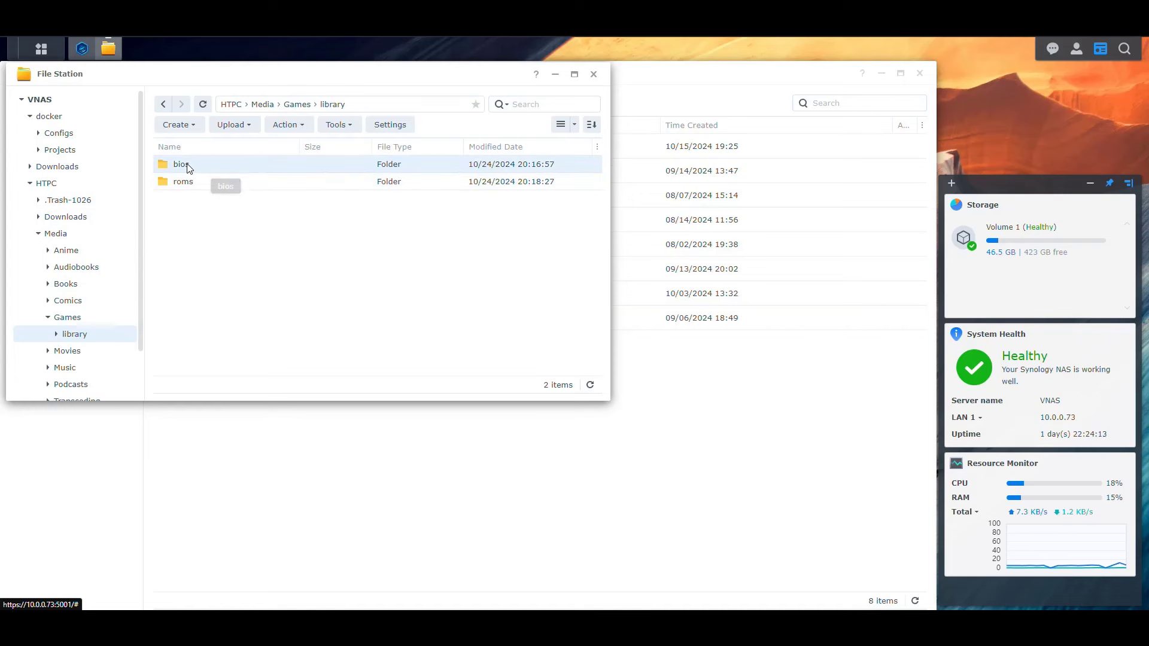
double_click(185, 170)
left_click(164, 105)
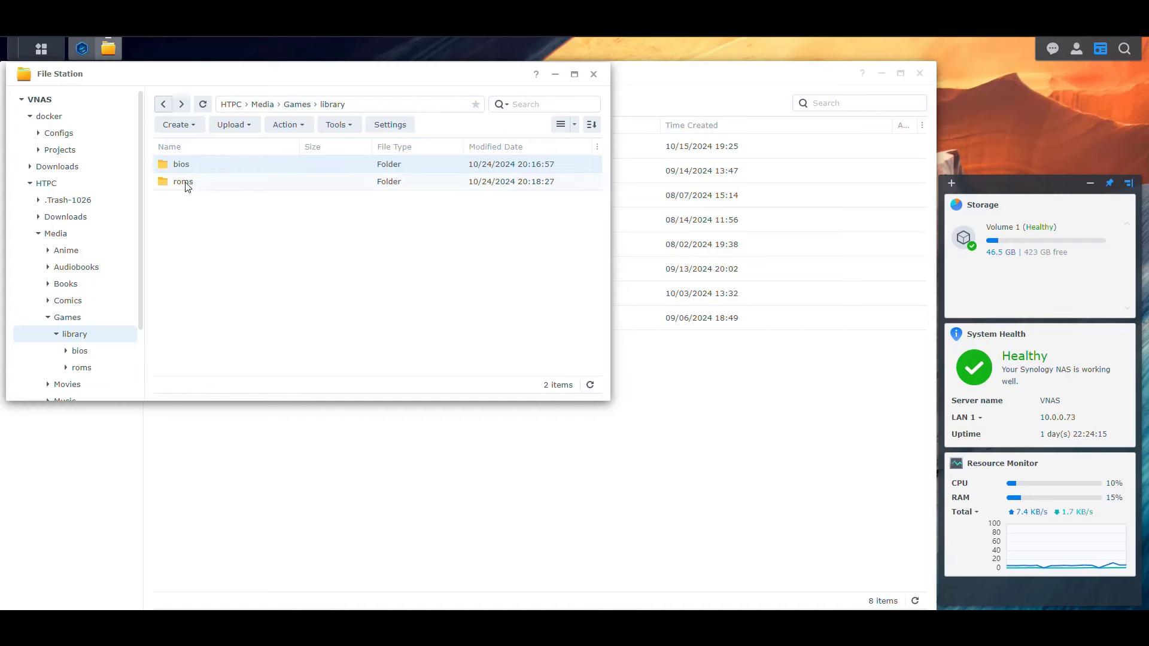
left_click(190, 186)
double_click(190, 186)
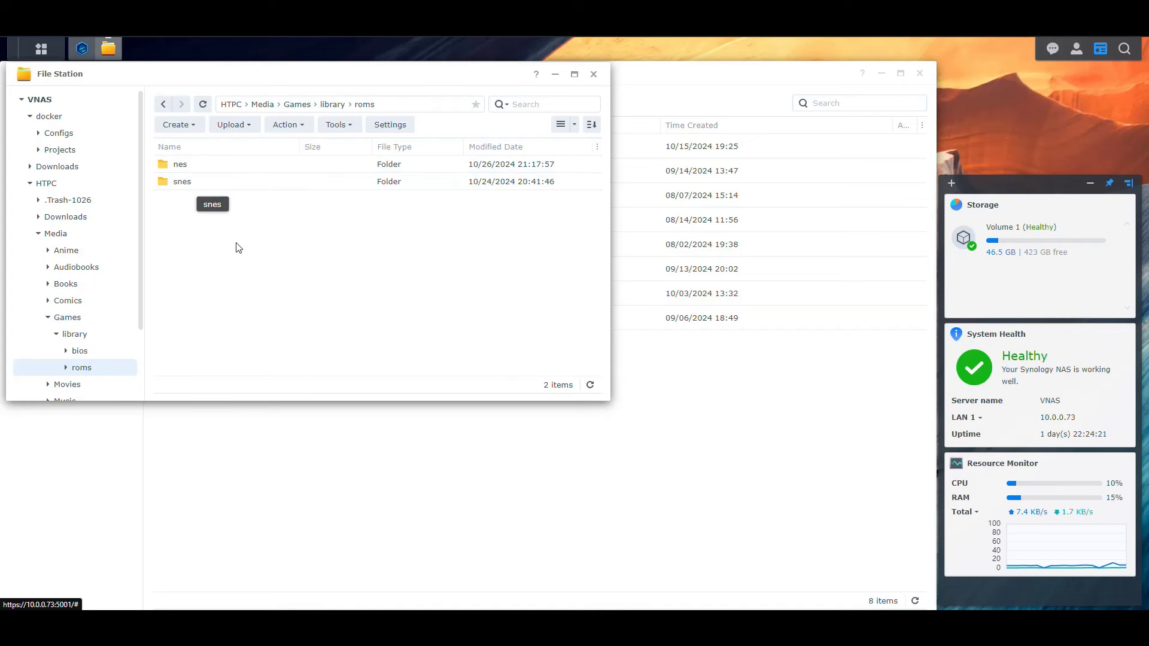
left_click(163, 104)
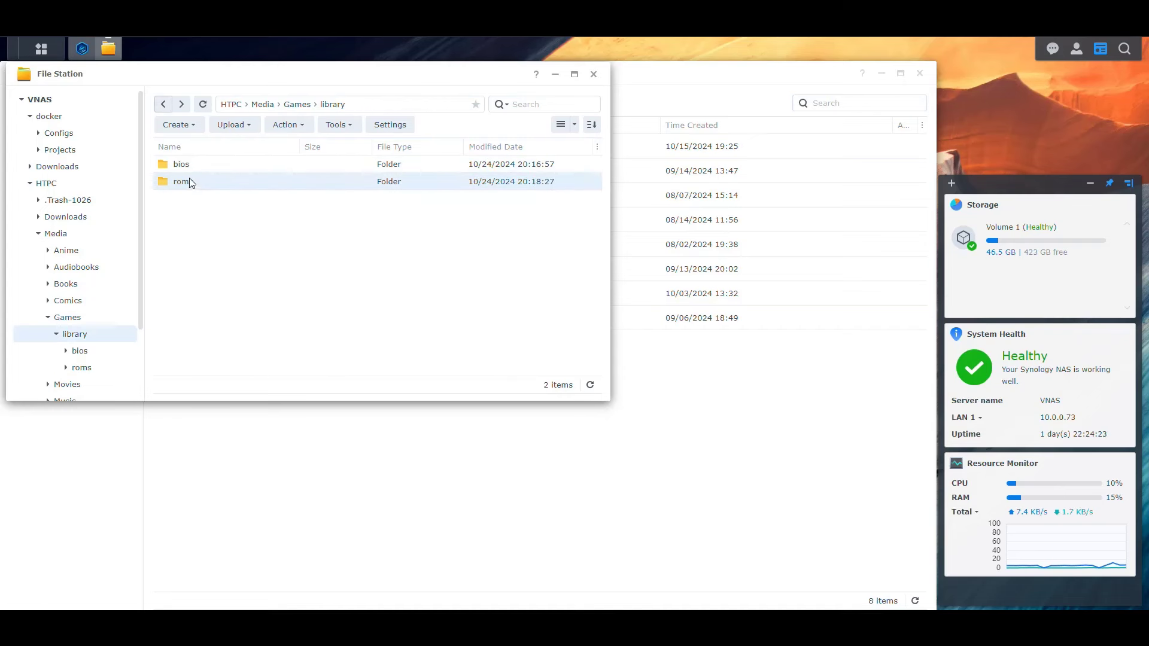
double_click(181, 165)
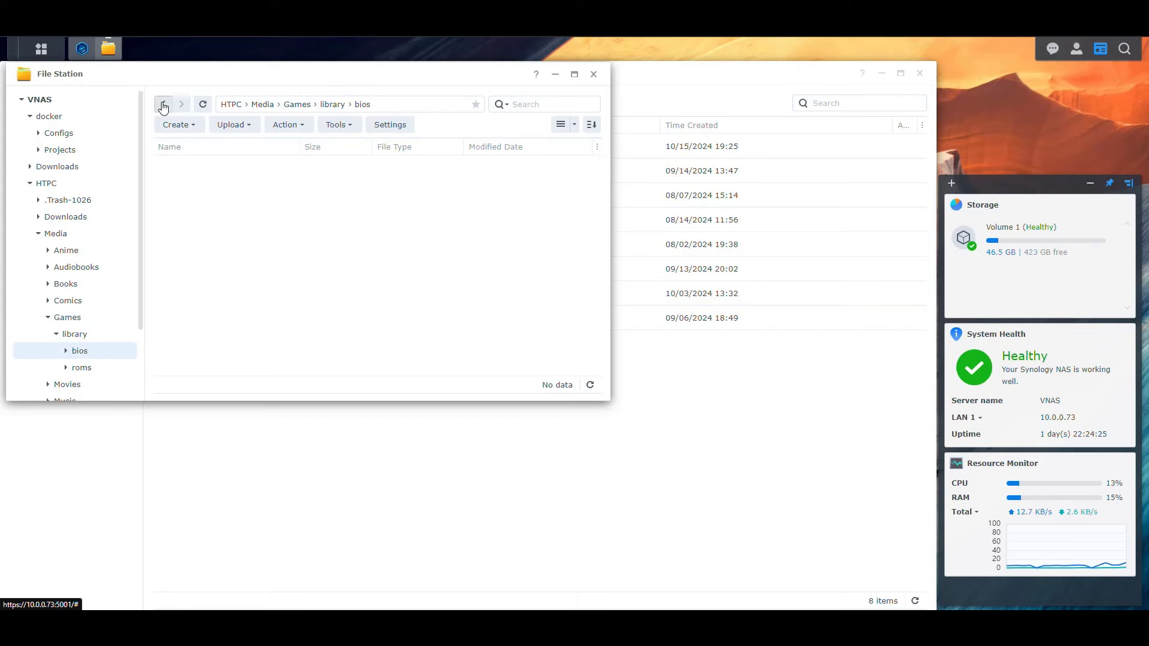
left_click(163, 104)
Step: Inspect the nes and snes ROM folders, return to library, and collapse HTPC
double_click(191, 180)
double_click(189, 164)
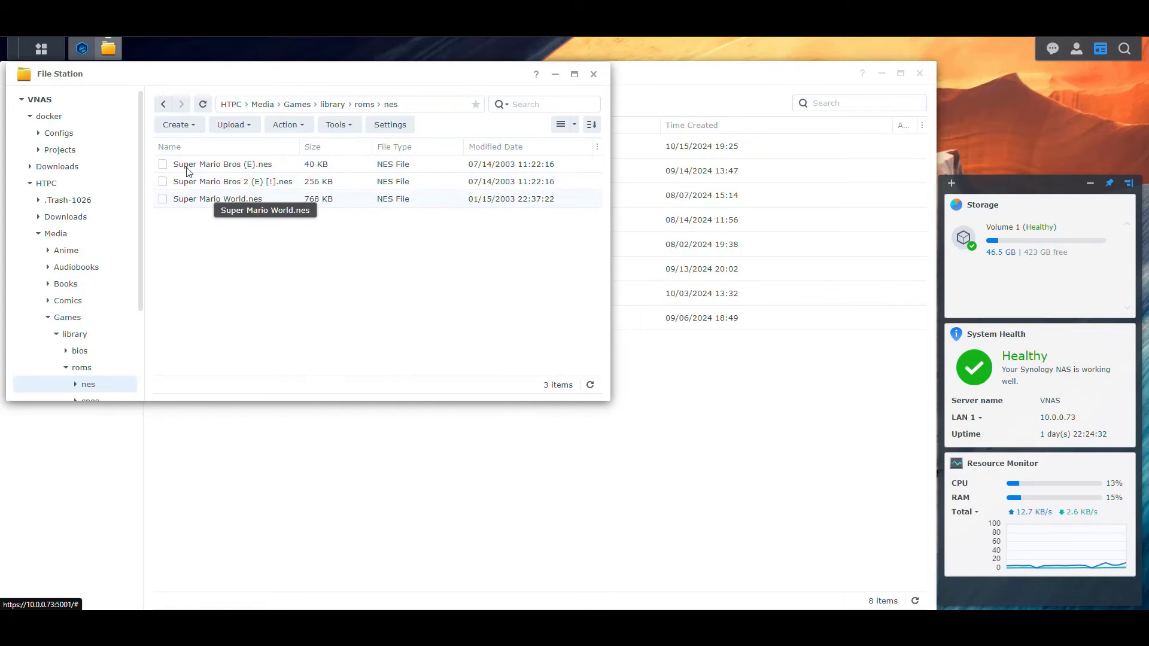
left_click(163, 107)
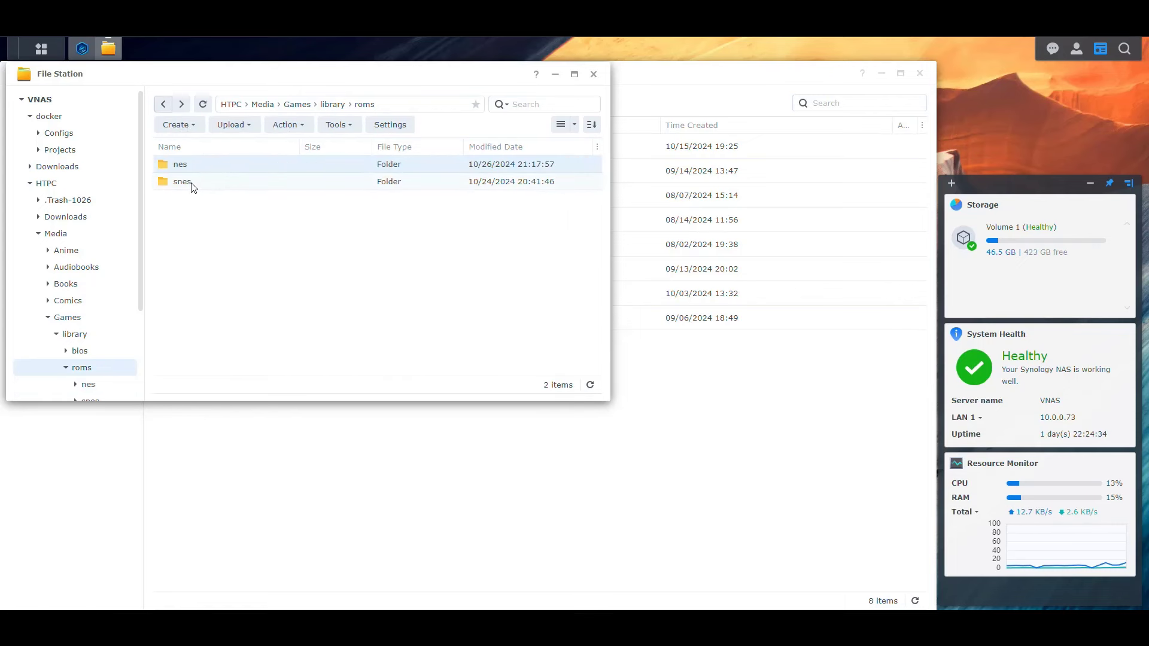
double_click(193, 183)
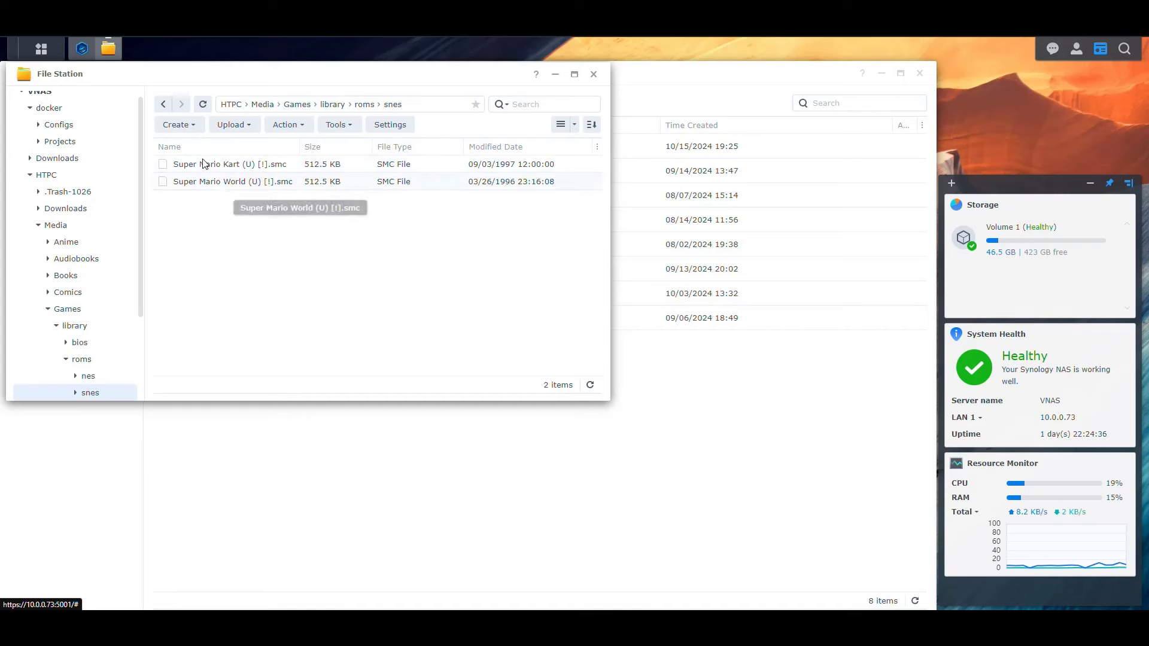
left_click(163, 105)
left_click(163, 105)
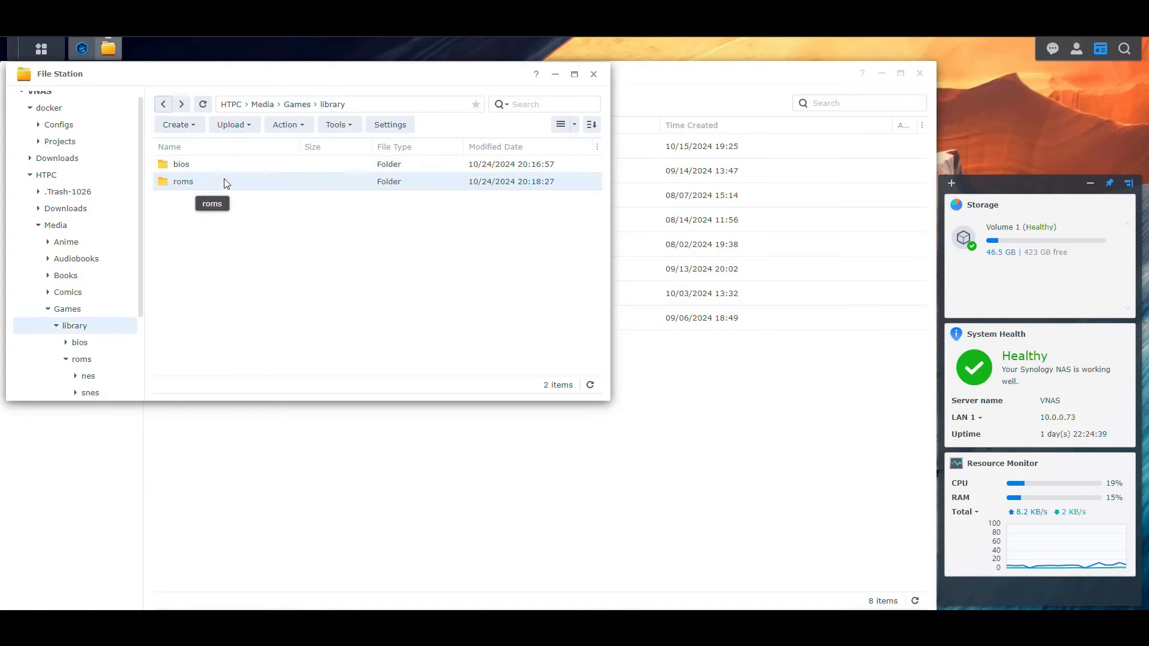
left_click(31, 176)
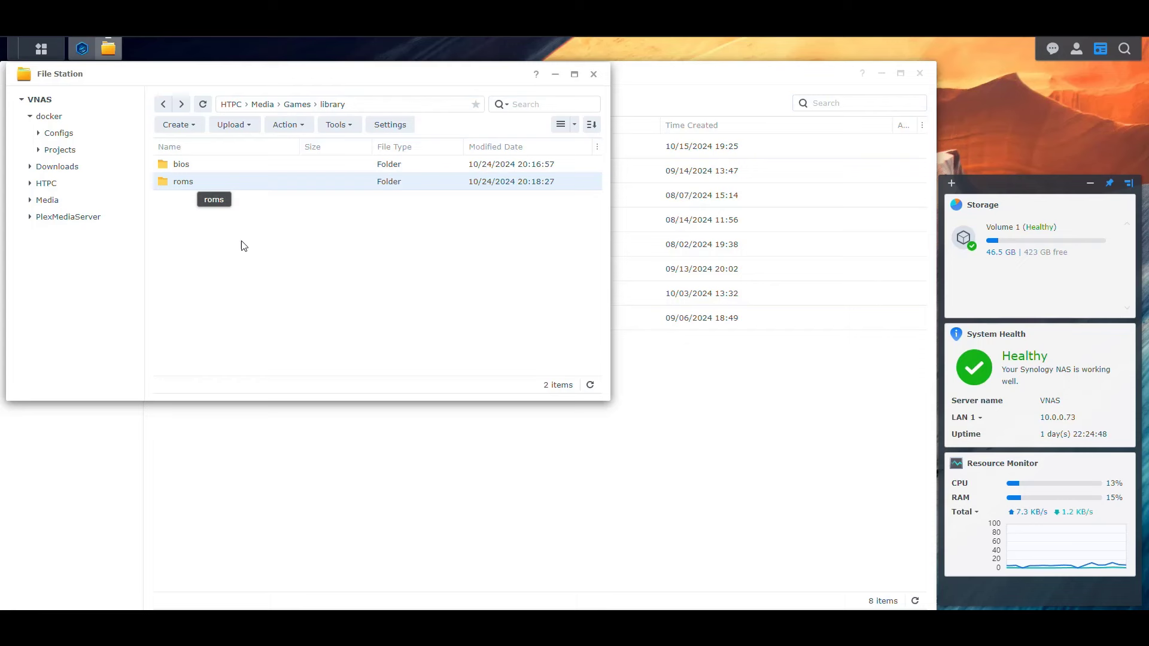
Step: Open docker/Configs/RomManager and point out its config, assets, resources and redis-data subfolders
left_click(39, 133)
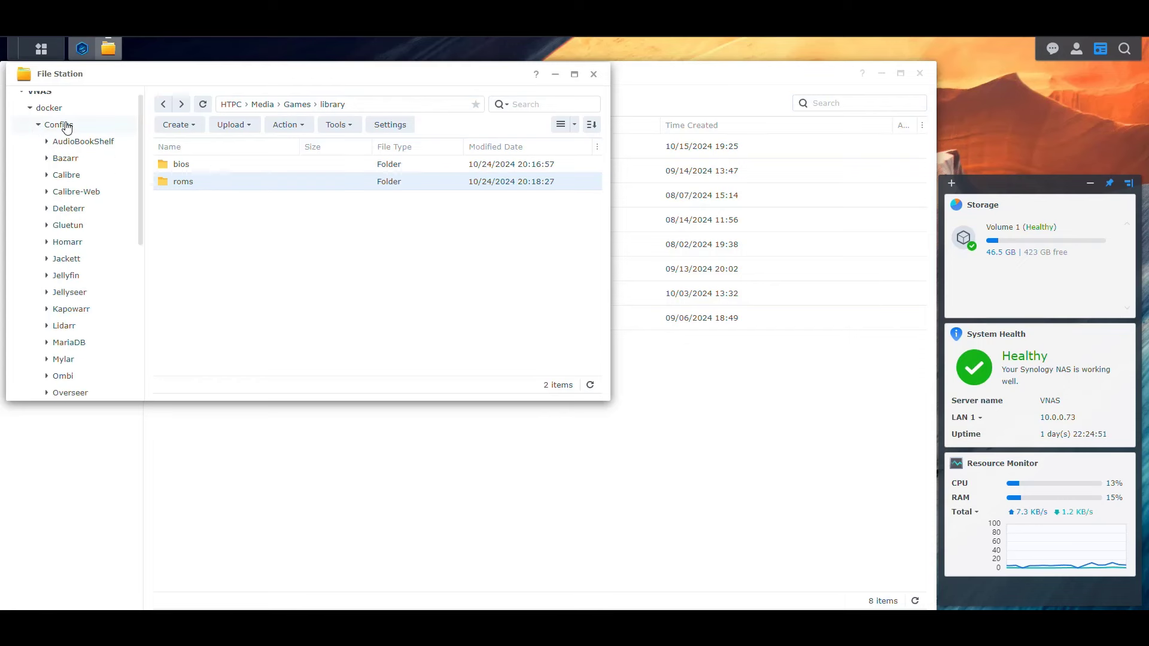
scroll(98, 321, "down", 1)
scroll(99, 321, "down", 2)
left_click(93, 342)
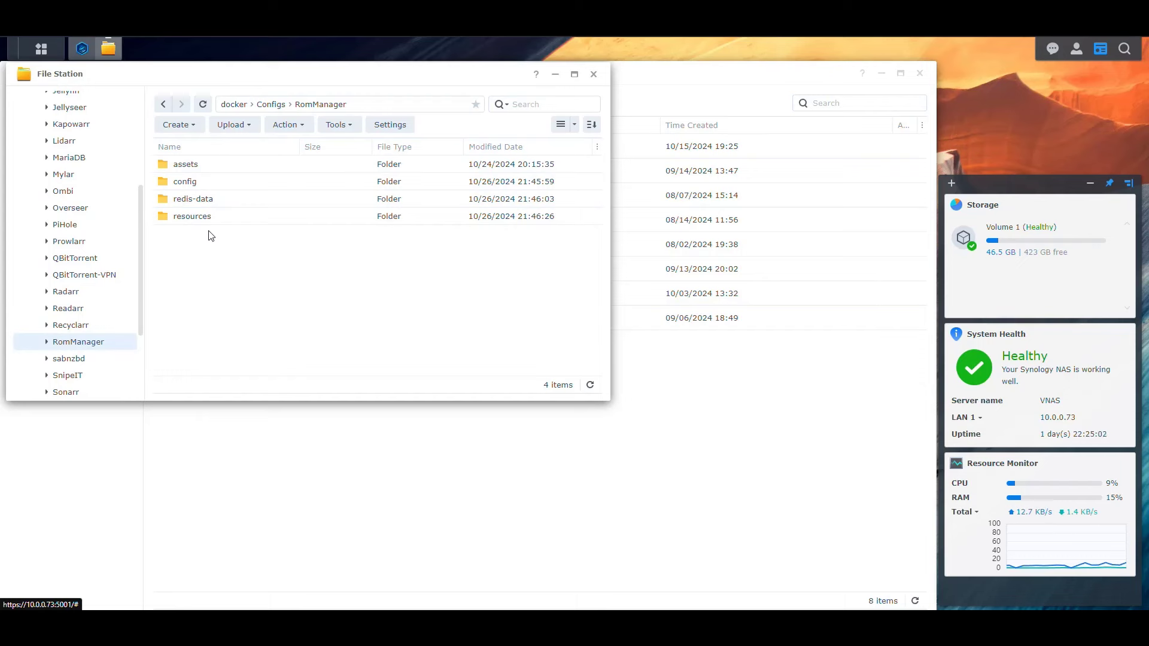
left_click(193, 184)
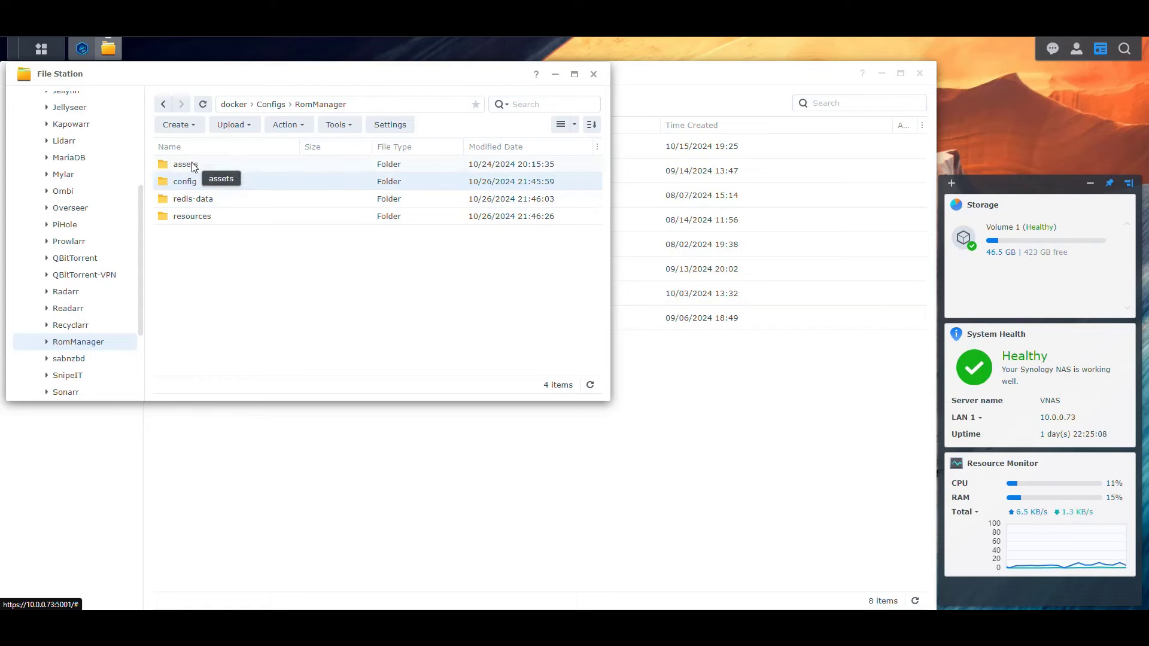
left_click(199, 170)
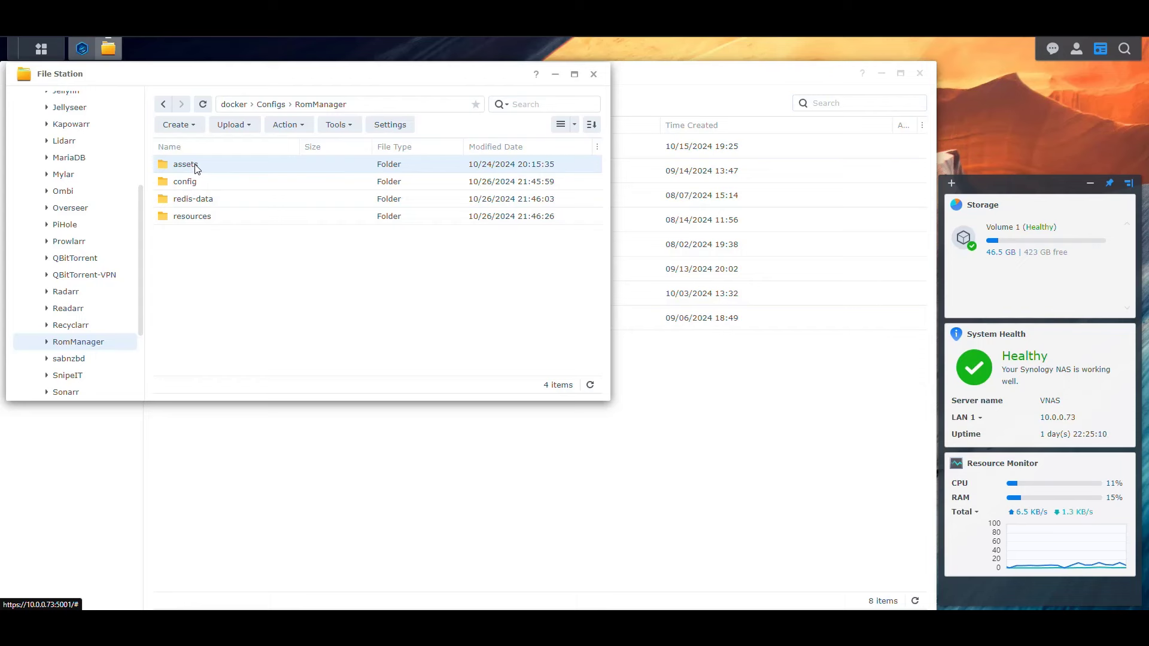
left_click(203, 220)
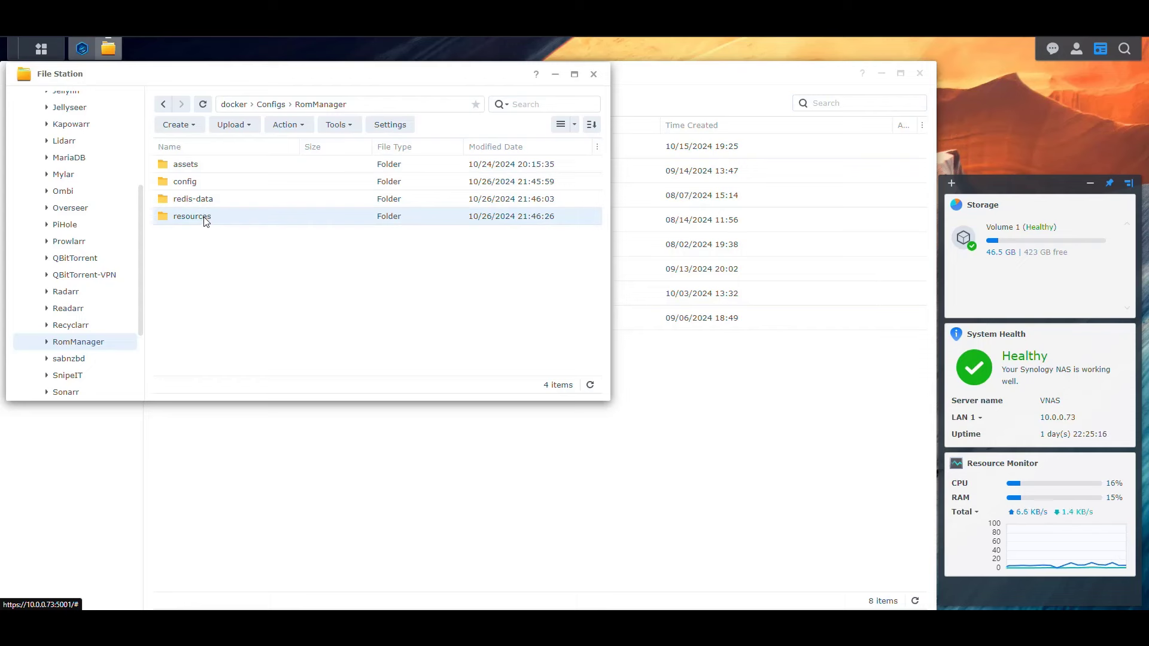
left_click(204, 200)
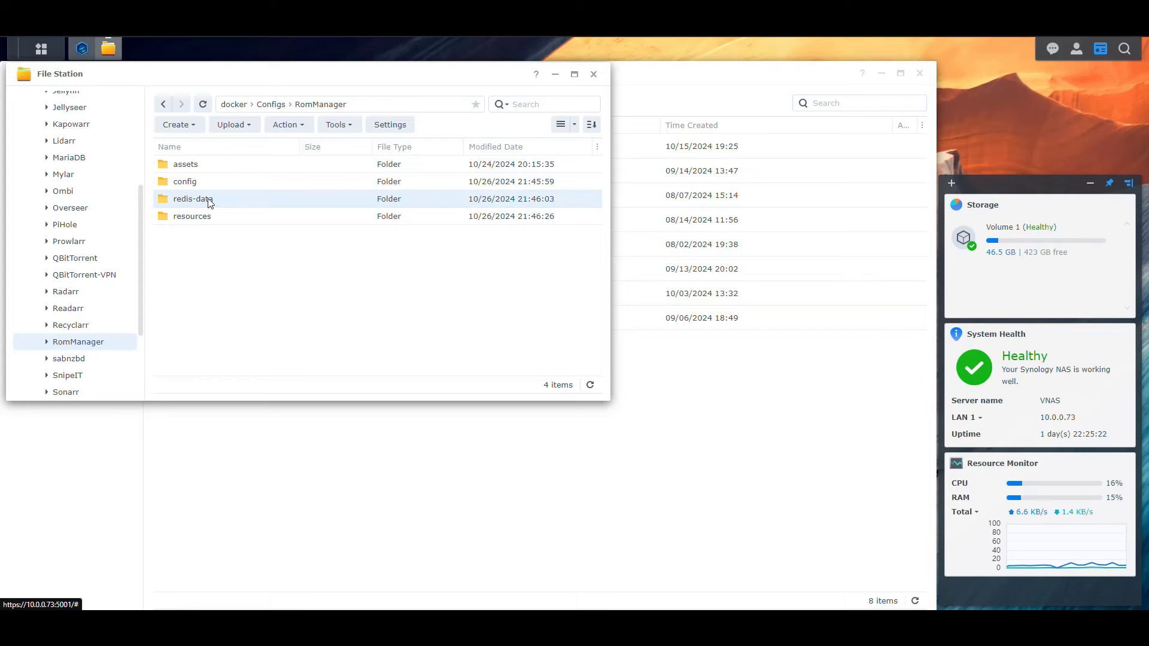
left_click(230, 263)
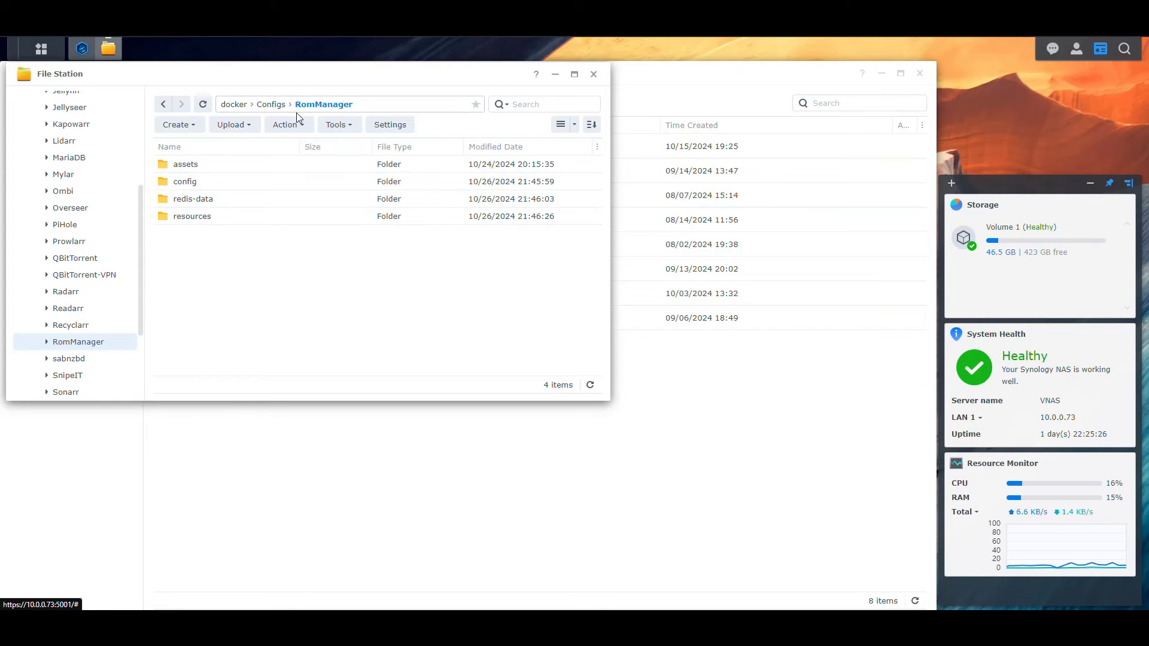
Step: Collapse the Configs folder and minimize File Station to reveal Container Manager
scroll(57, 180, "up", 10)
left_click(38, 133)
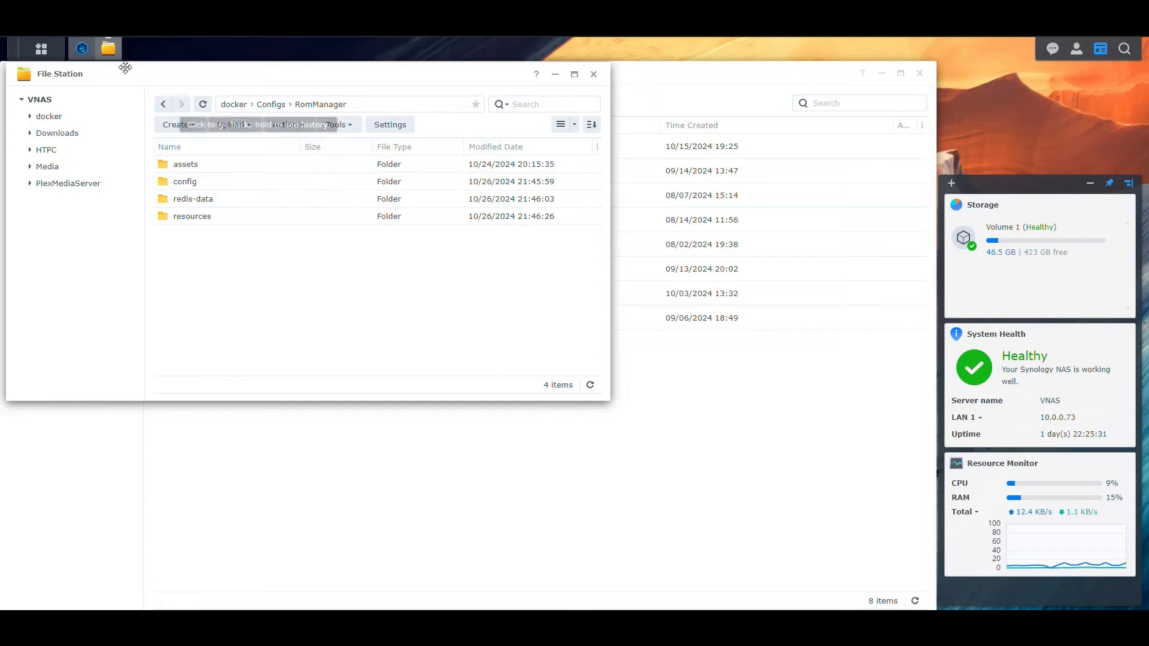
left_click(108, 49)
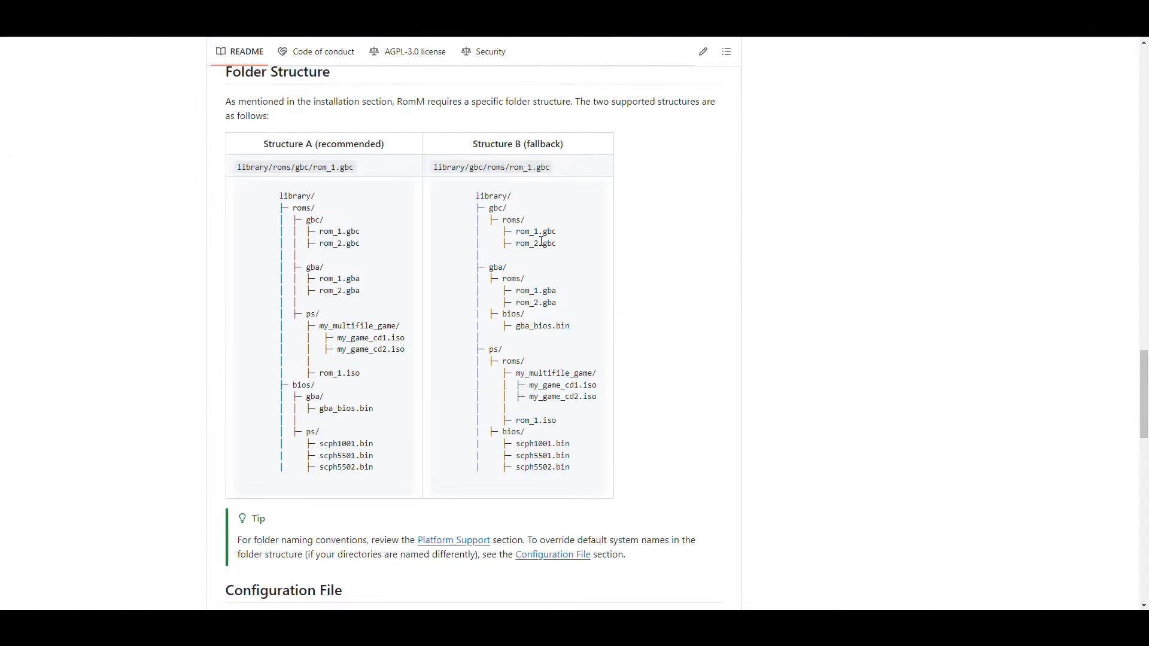
Step: Scroll to the README Installation section and follow the 'Generate API keys' link
scroll(644, 228, "down", 8)
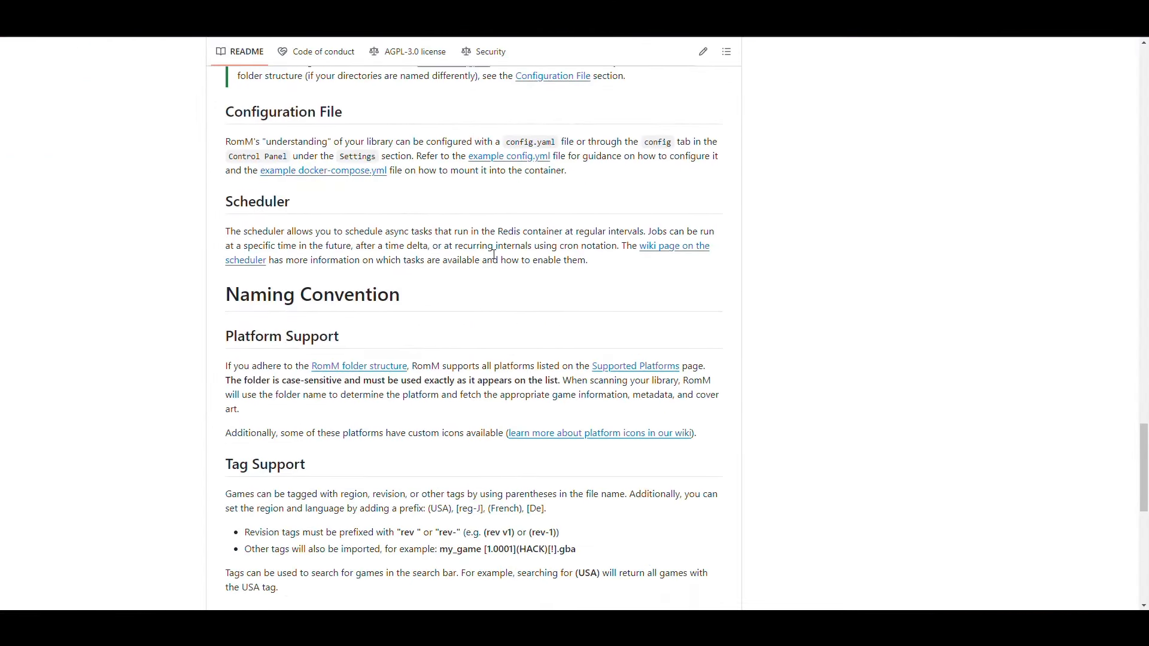
scroll(495, 248, "up", 15)
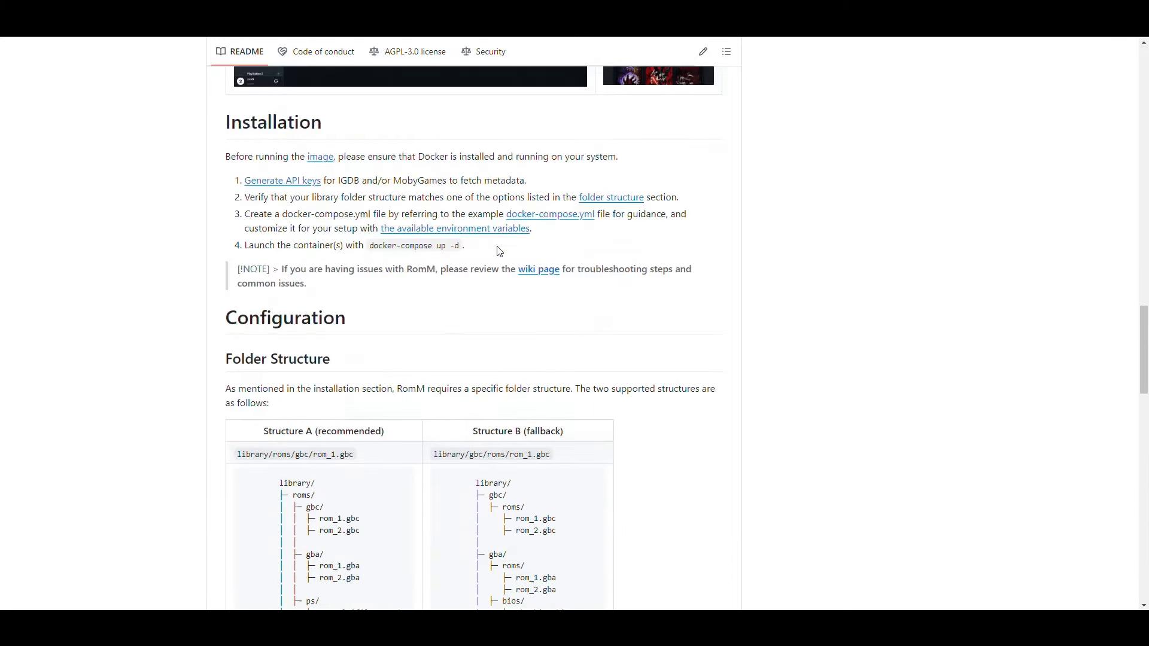
scroll(497, 246, "down", 1)
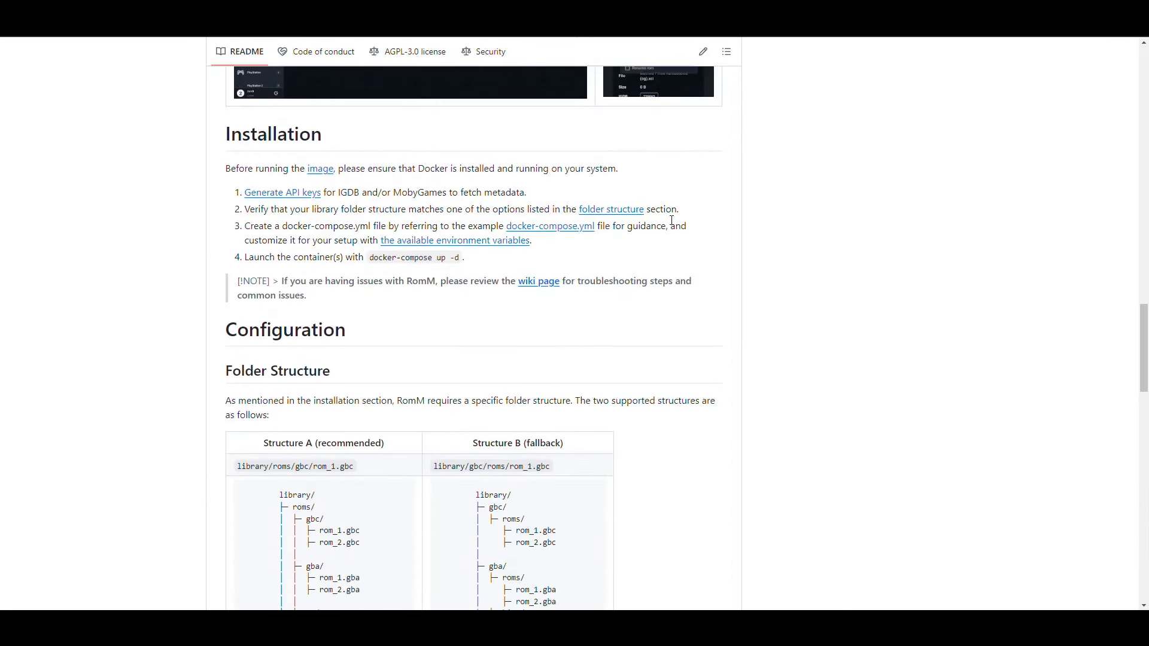
scroll(794, 240, "down", 2)
scroll(795, 240, "up", 1)
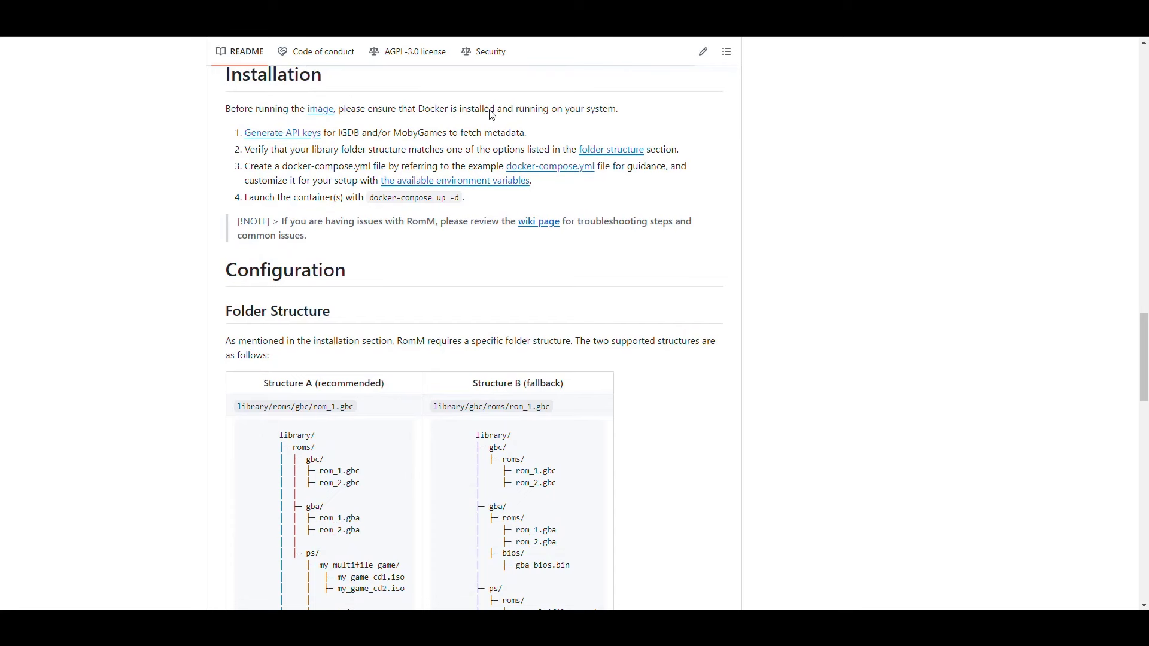
left_click(277, 131)
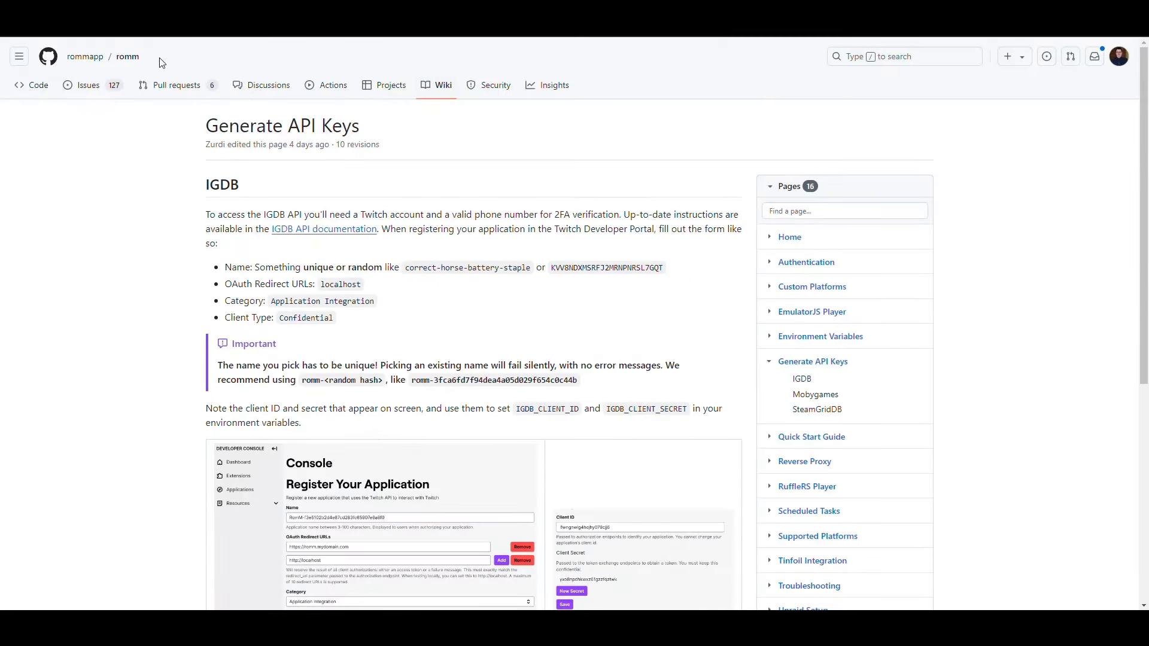
scroll(513, 230, "down", 1)
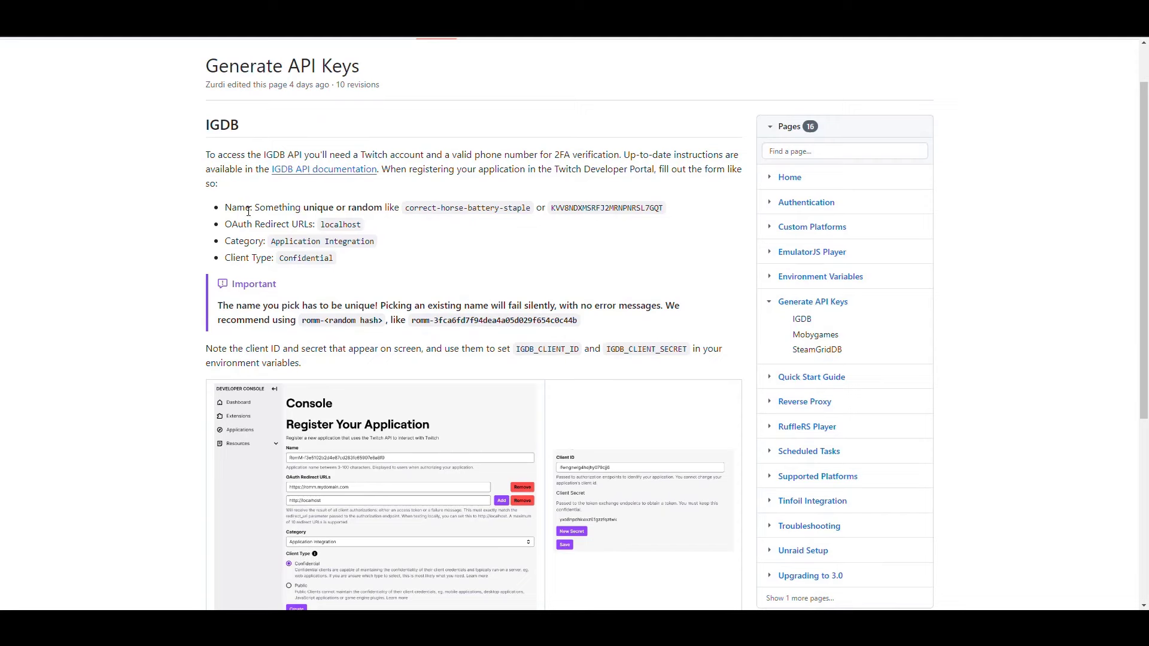
left_click_drag(195, 123, 194, 147)
left_click(322, 150)
left_click_drag(351, 154, 428, 157)
left_click(375, 154)
scroll(443, 170, "down", 1)
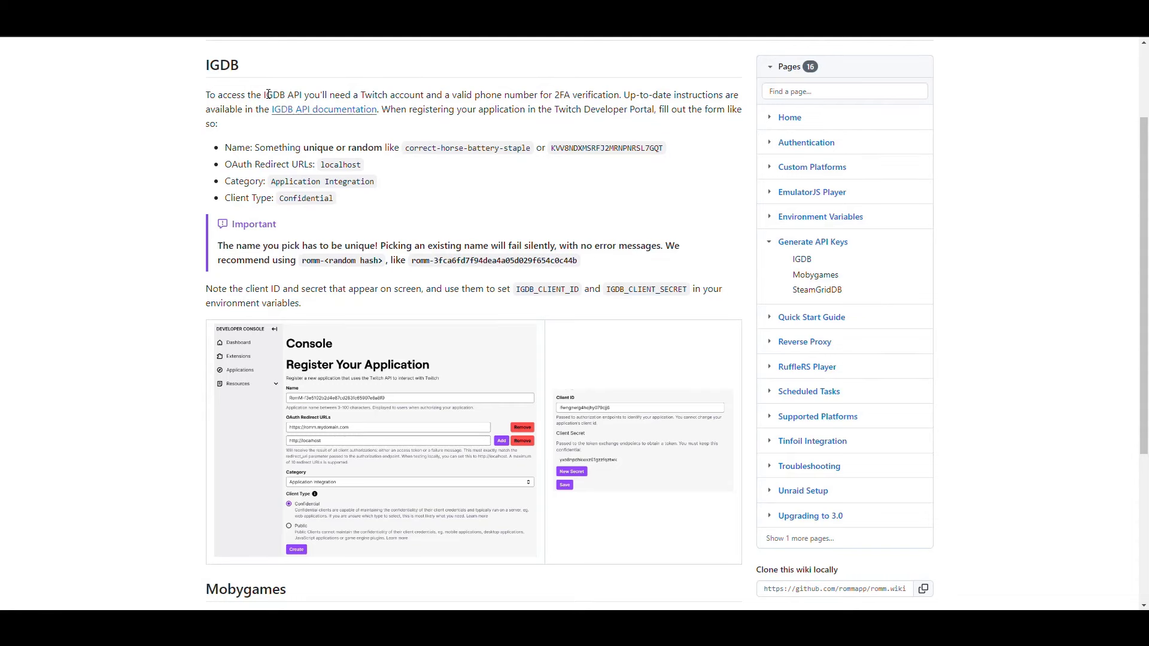
left_click_drag(358, 96, 427, 98)
left_click(507, 177)
scroll(491, 185, "down", 1)
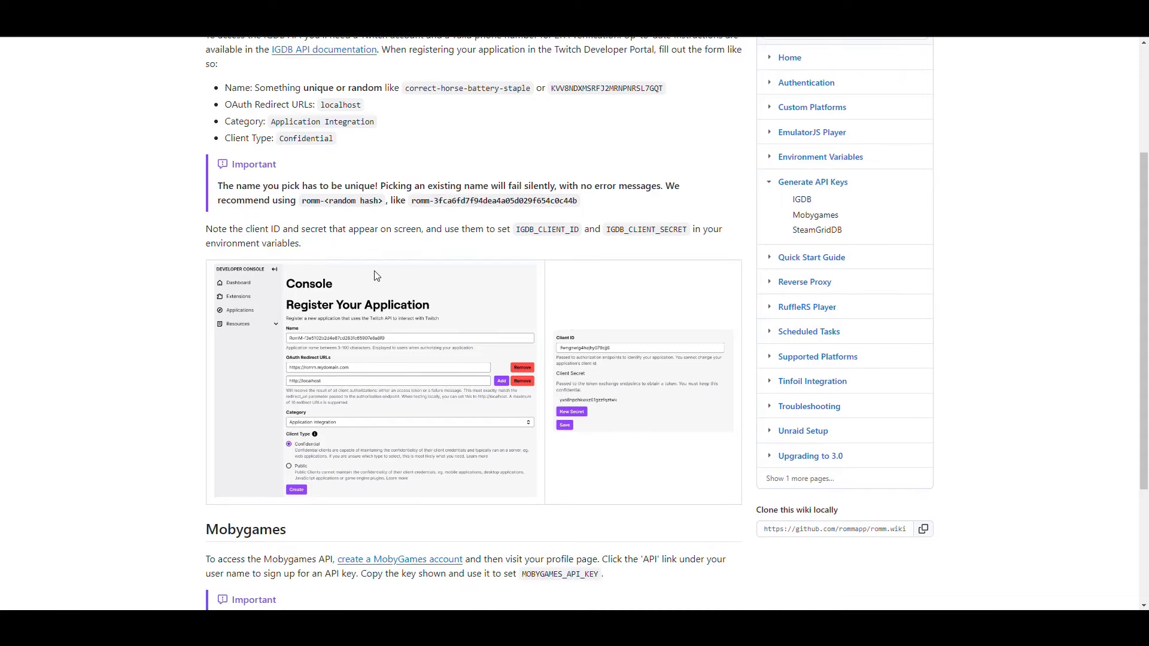
scroll(412, 234, "up", 1)
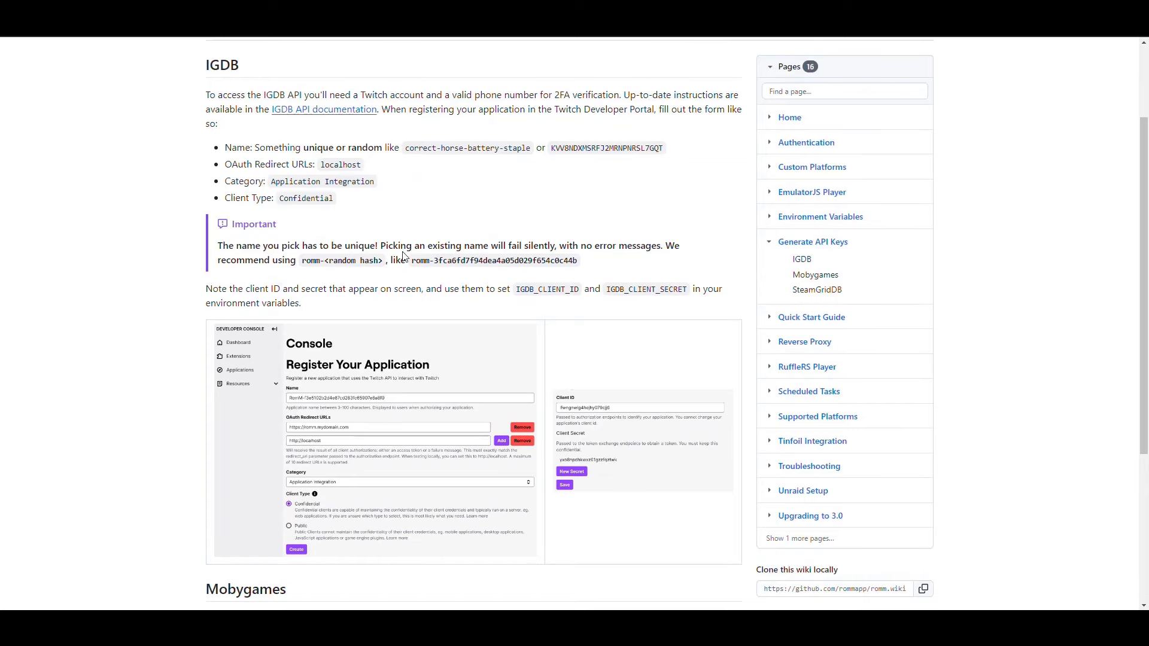
scroll(403, 256, "down", 3)
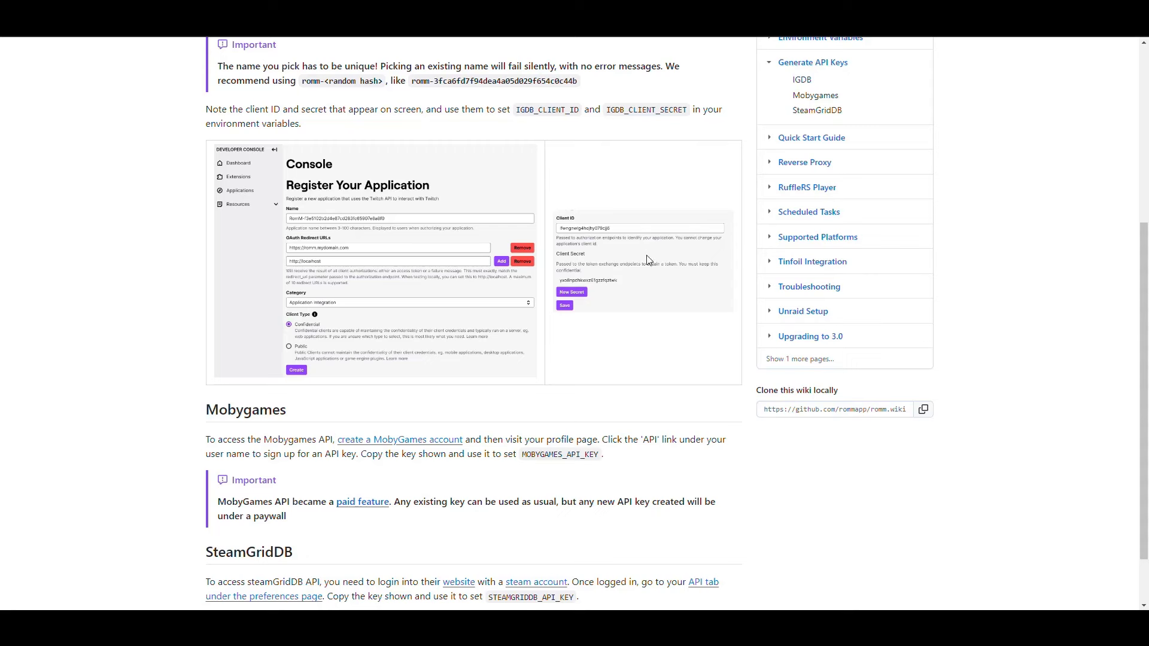
right_click(592, 275)
left_click(603, 230)
scroll(475, 268, "up", 4)
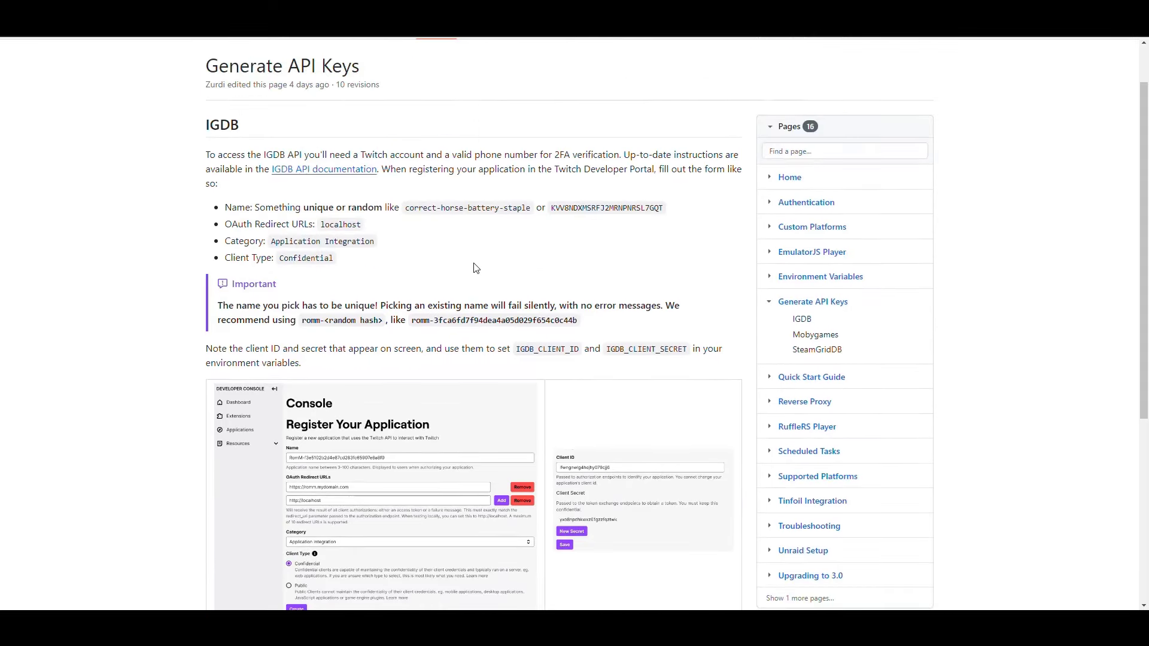
left_click_drag(245, 128, 206, 127)
left_click(213, 133)
scroll(526, 218, "down", 5)
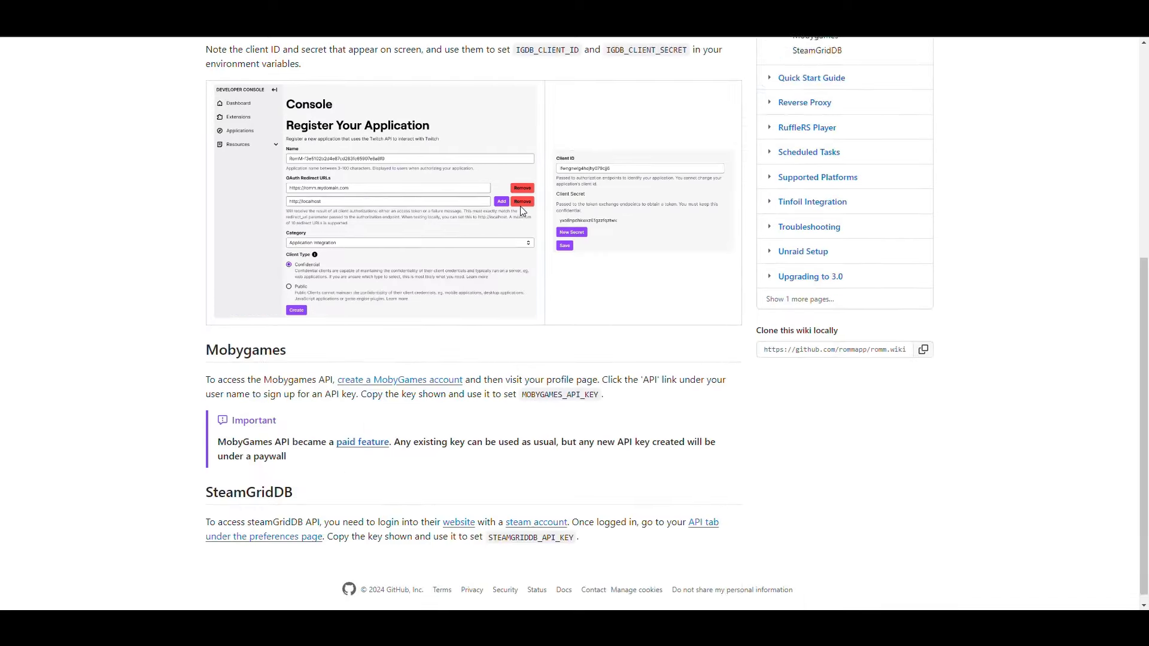
left_click_drag(285, 341, 206, 349)
left_click_drag(287, 448, 216, 437)
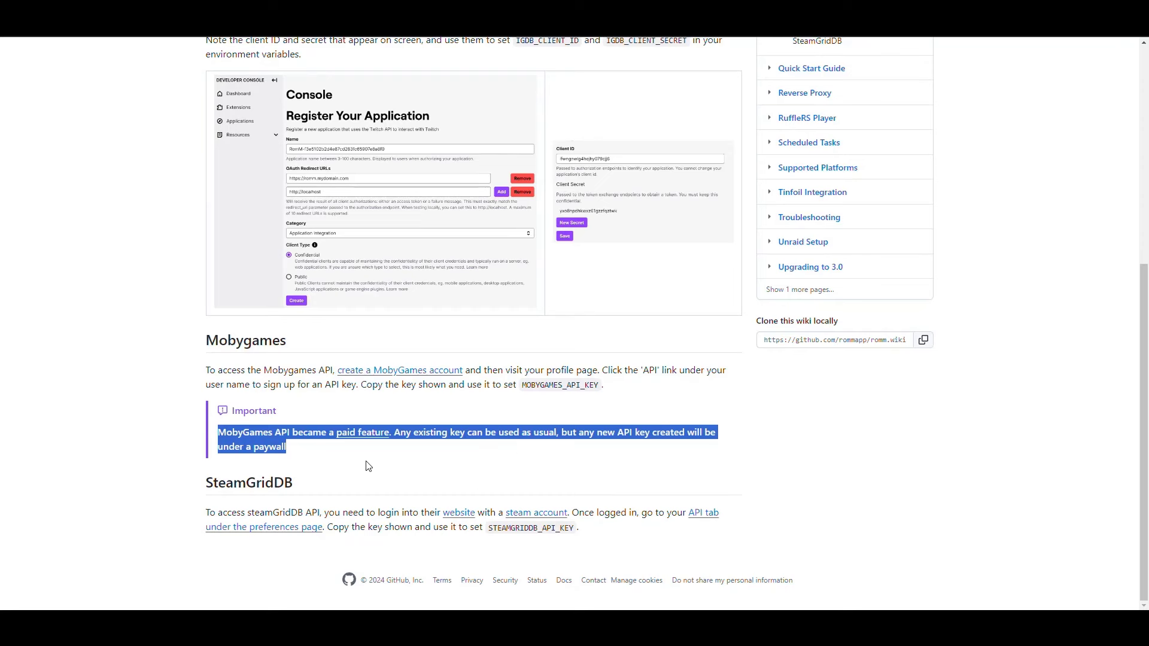
left_click_drag(293, 450, 218, 450)
left_click(300, 452)
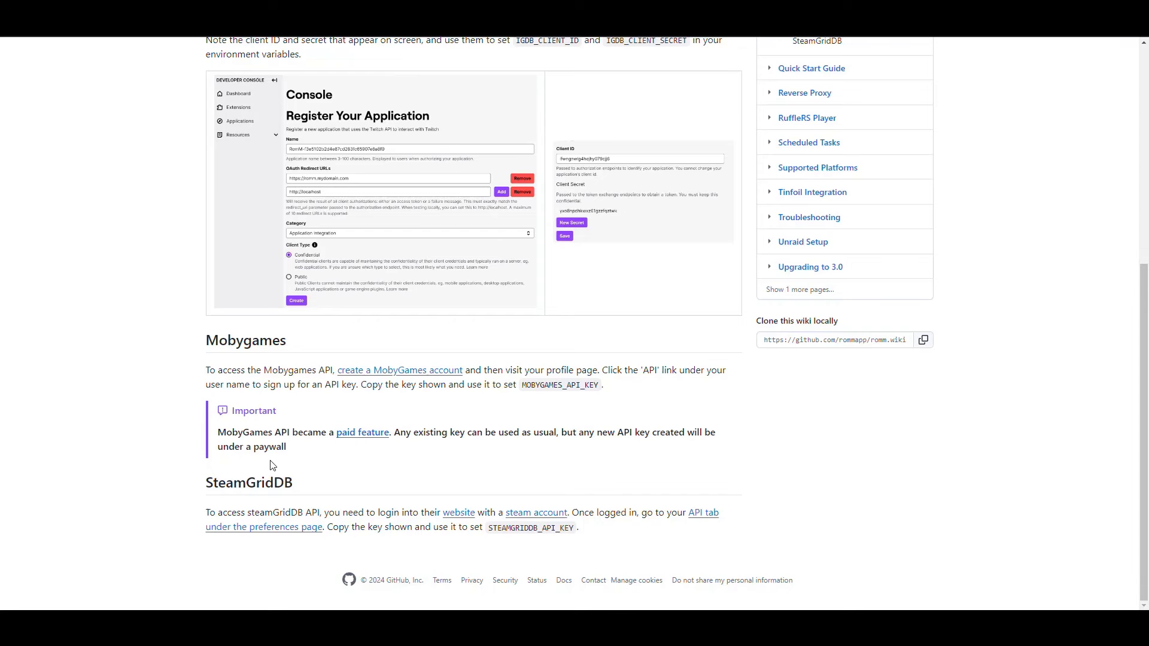
left_click_drag(288, 447, 218, 448)
left_click(445, 458)
scroll(555, 490, "up", 6)
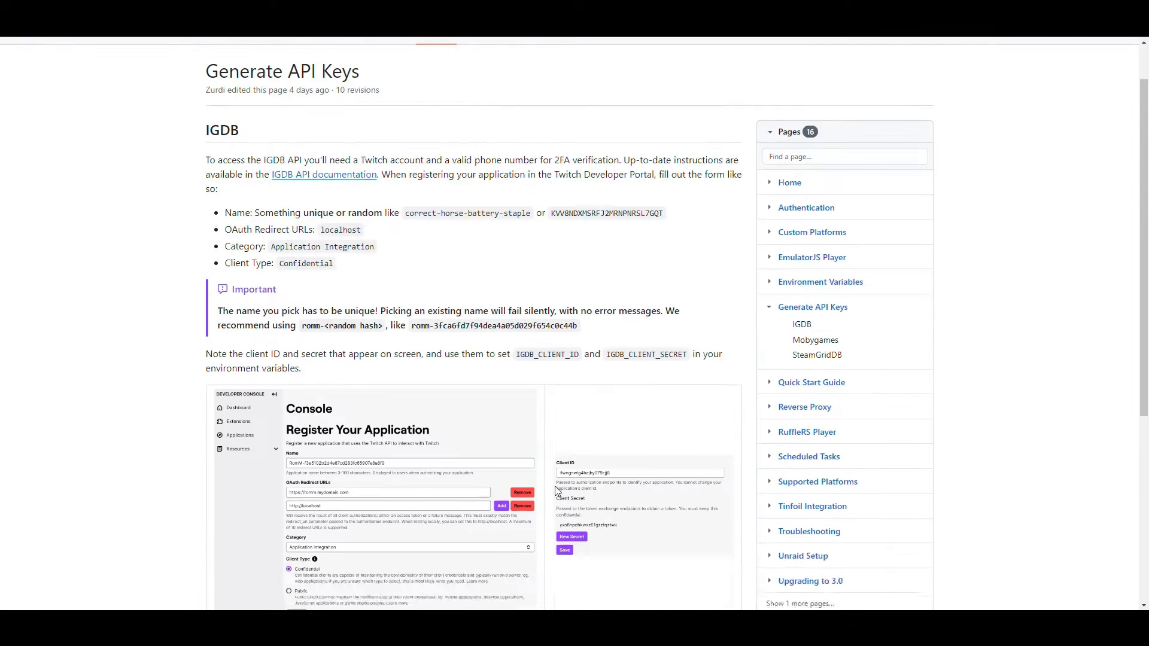
left_click_drag(242, 188, 183, 190)
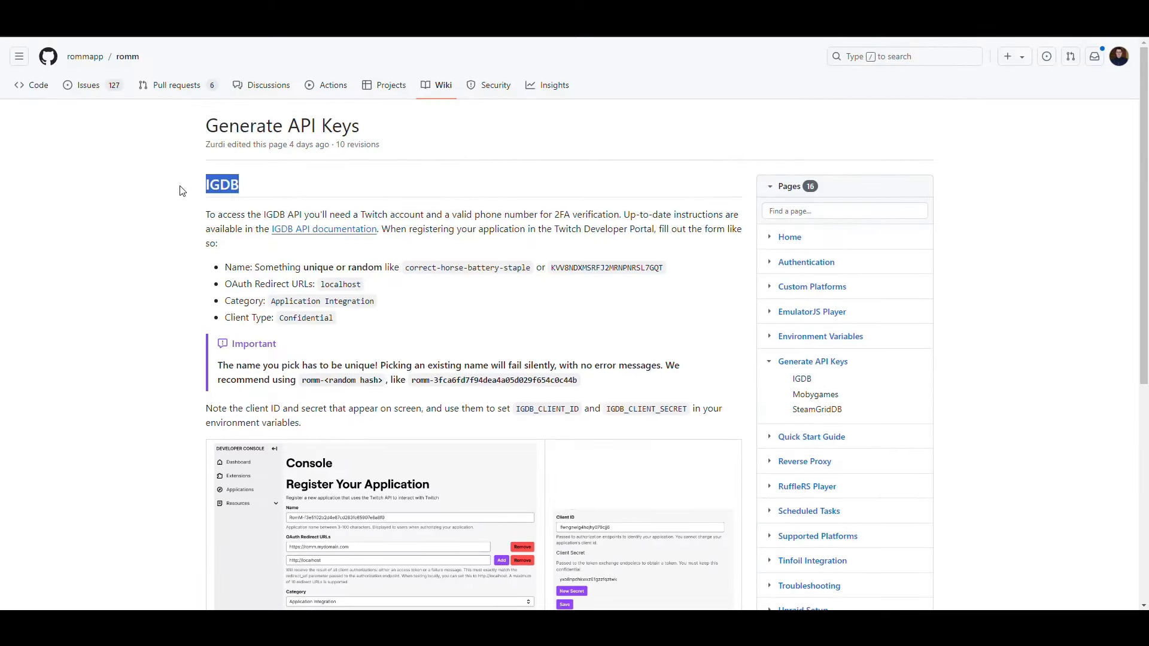
left_click(552, 223)
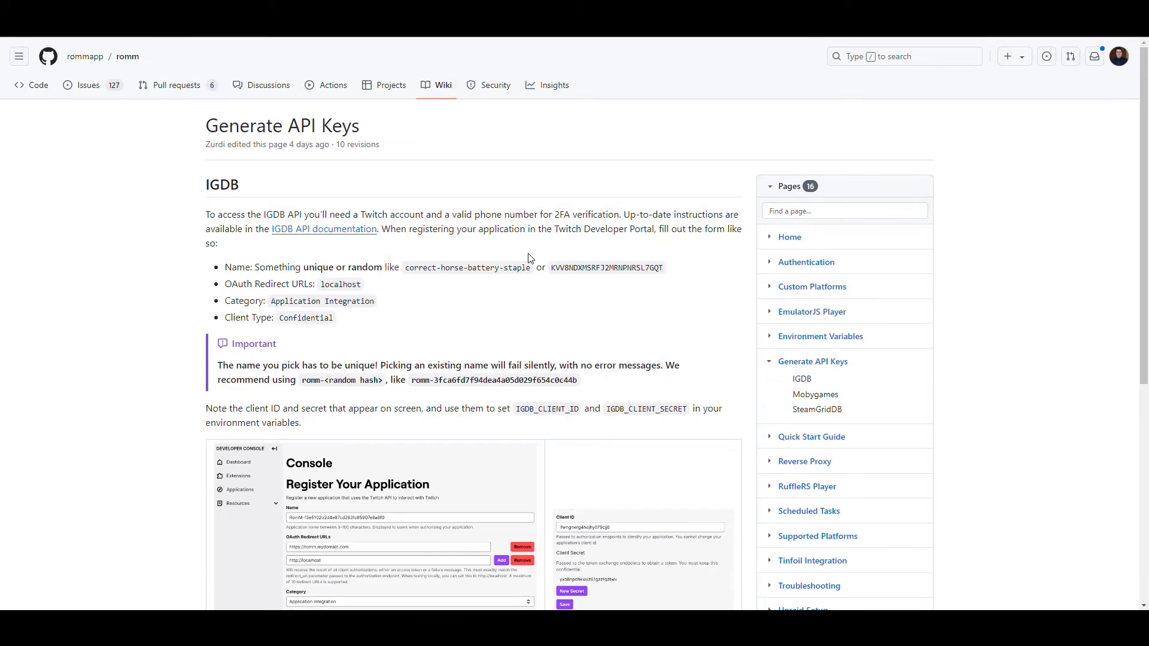
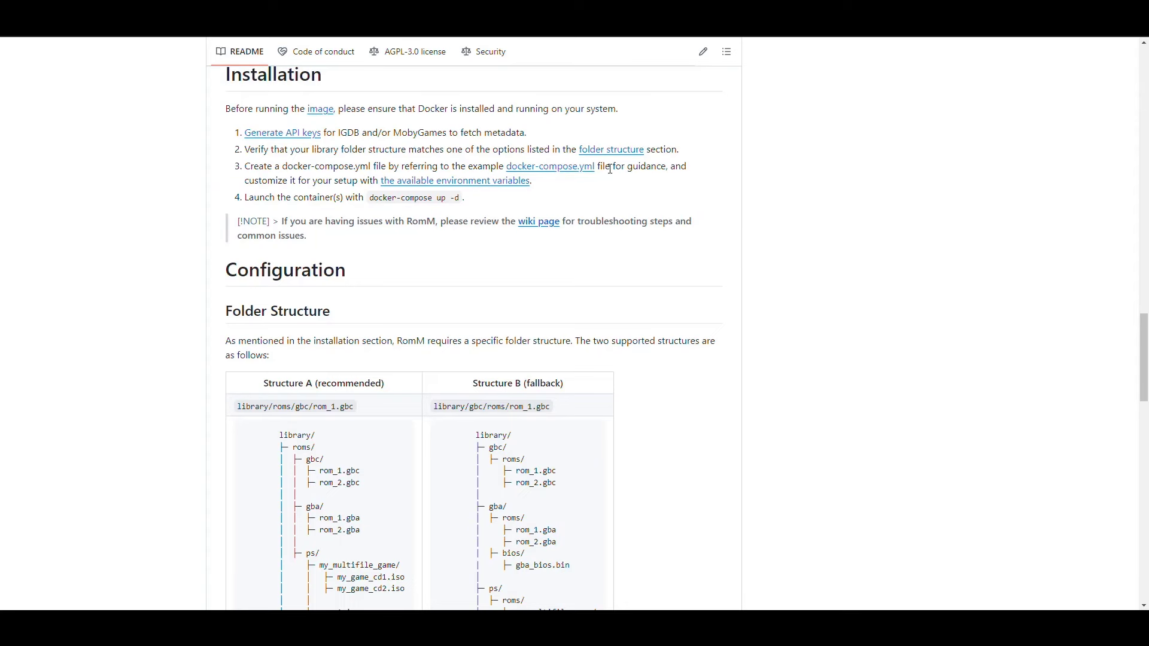
Step: Follow the README's Installation link to docker-compose.example.yml and scroll through its services
scroll(544, 294, "down", 4)
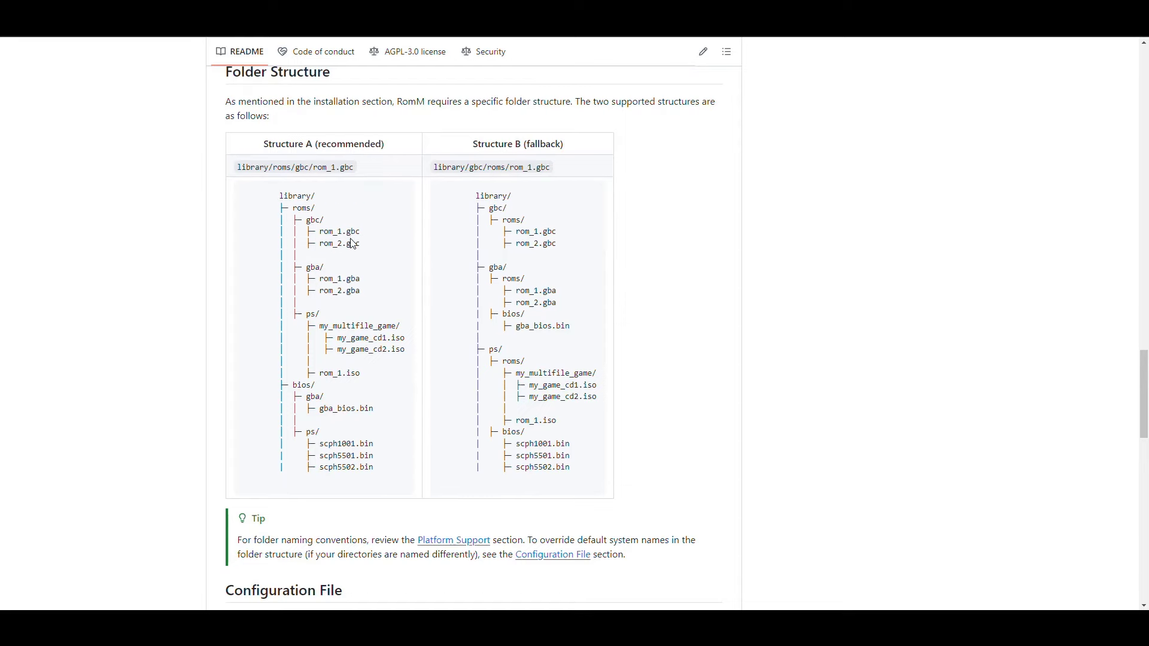
scroll(356, 245, "up", 4)
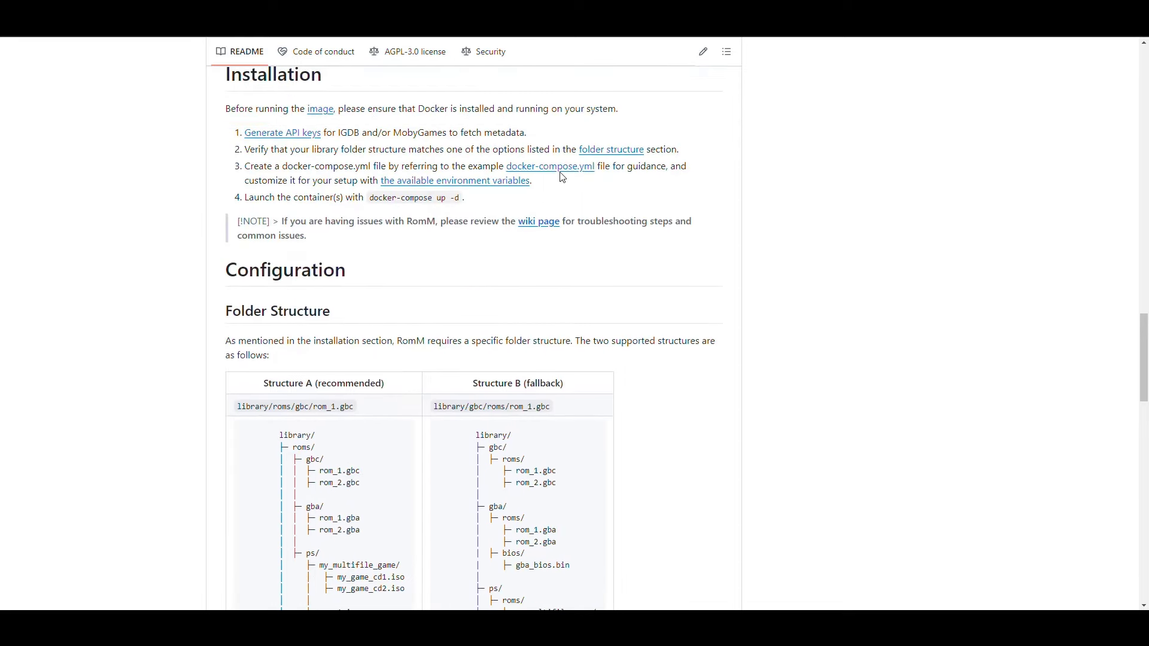
left_click(560, 168)
scroll(574, 192, "down", 2)
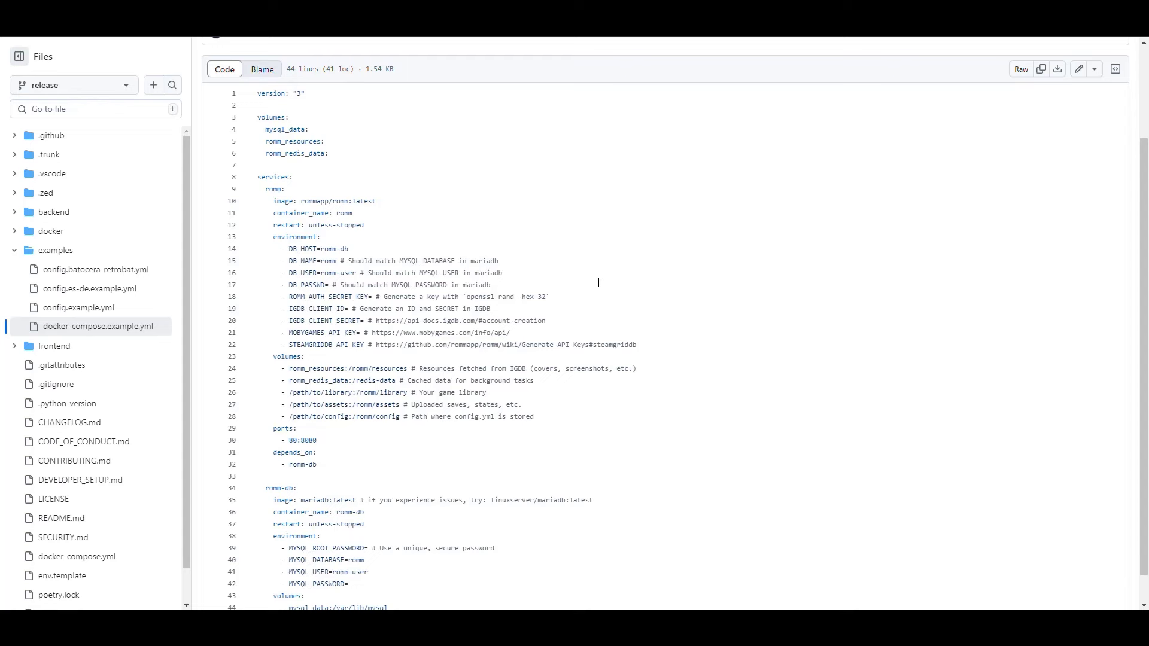
Step: Highlight the romm-db service and its mariadb image in the example compose file
scroll(587, 276, "up", 1)
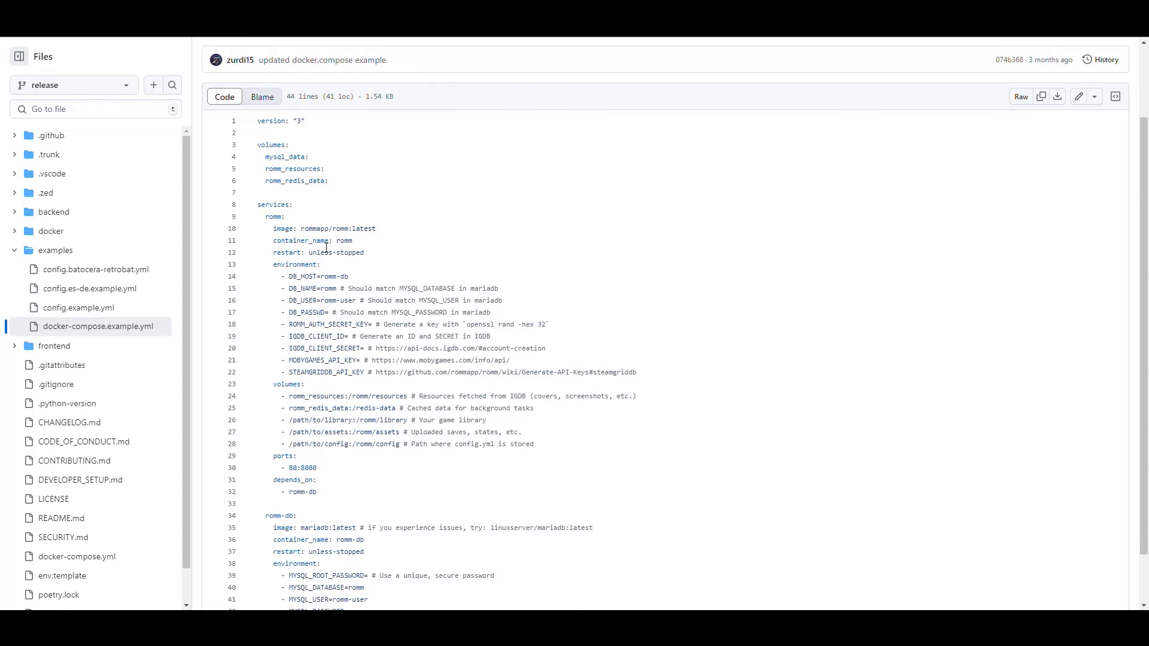
left_click_drag(287, 220, 265, 219)
scroll(299, 292, "down", 1)
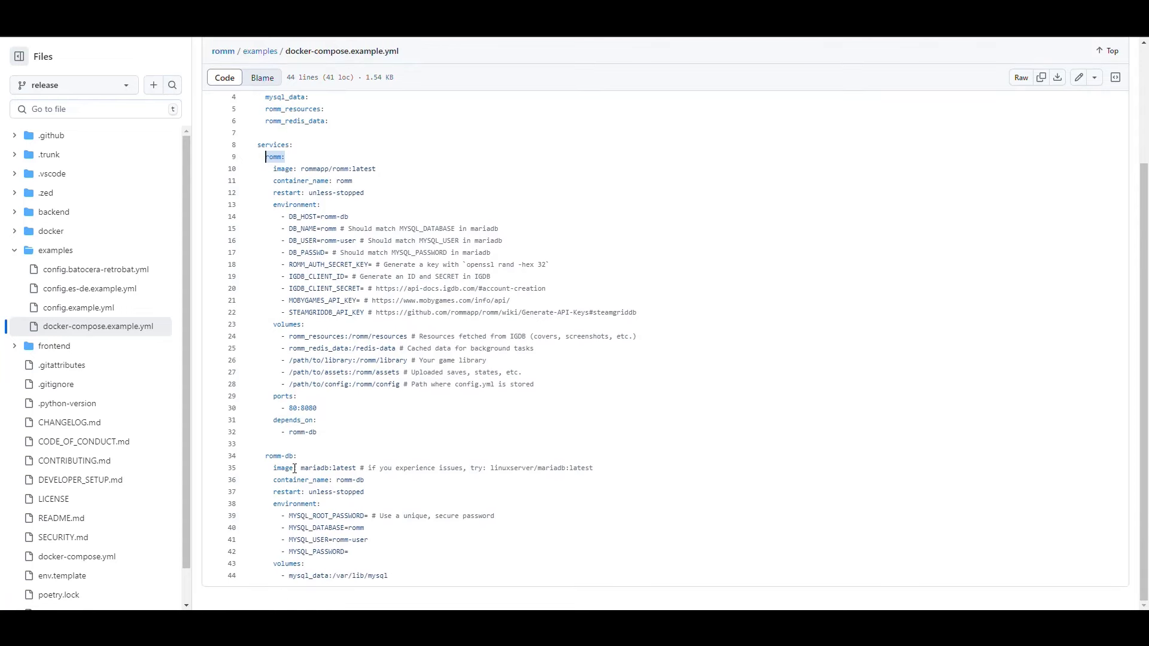
left_click_drag(297, 456, 265, 456)
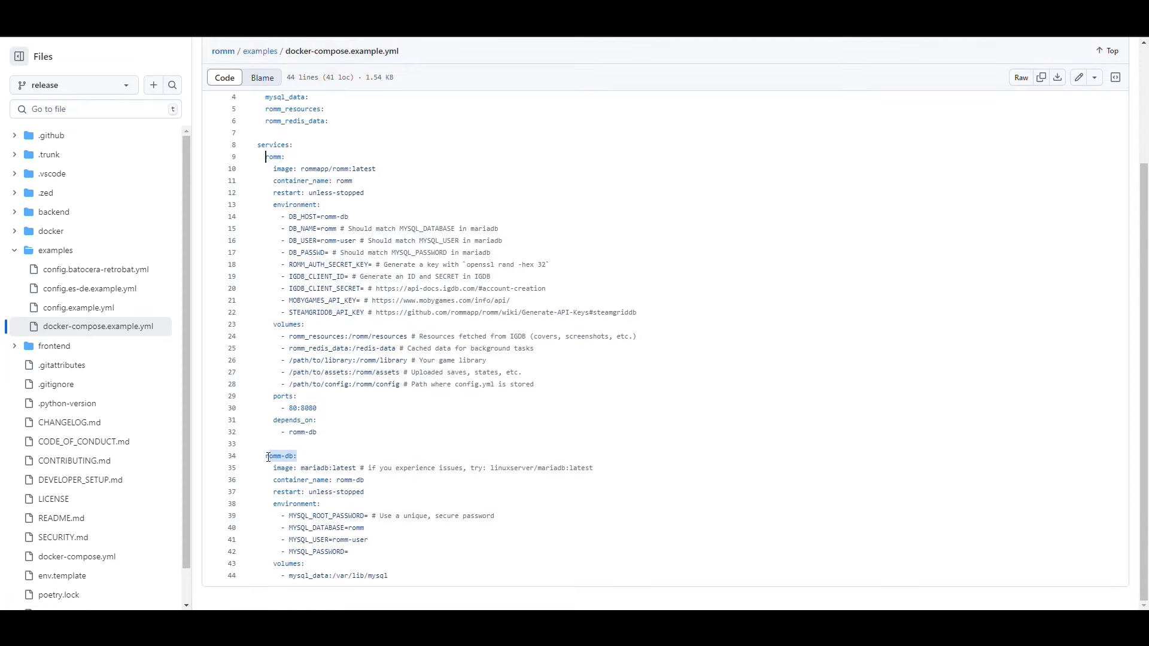
left_click(338, 458)
left_click_drag(357, 469, 265, 456)
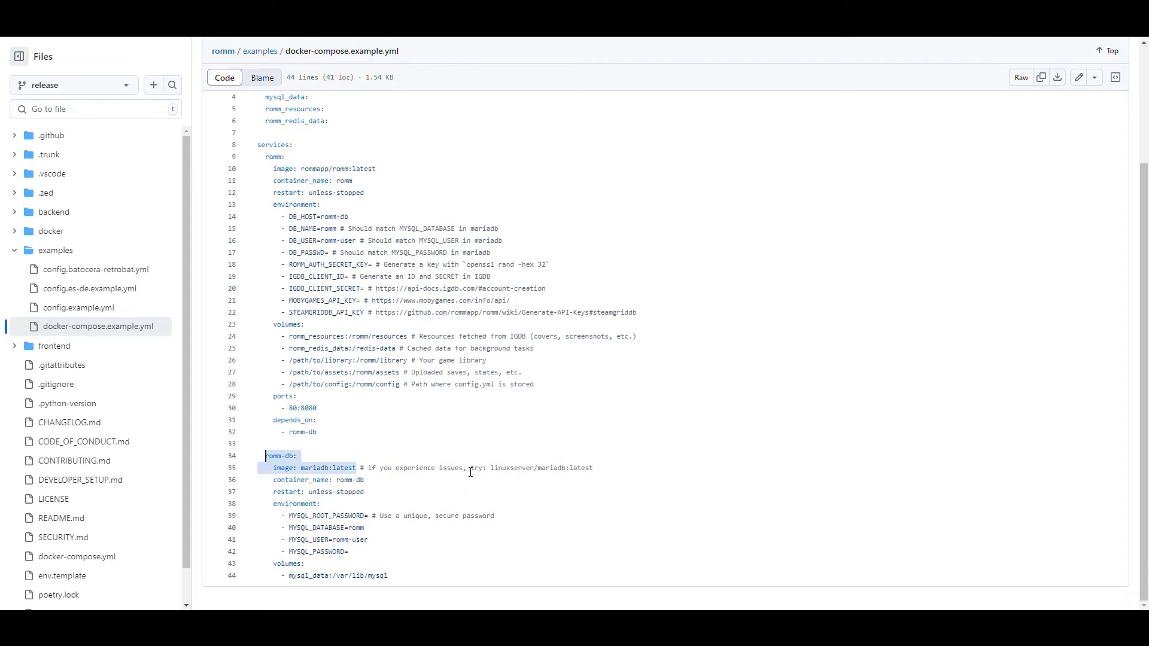
left_click(470, 470)
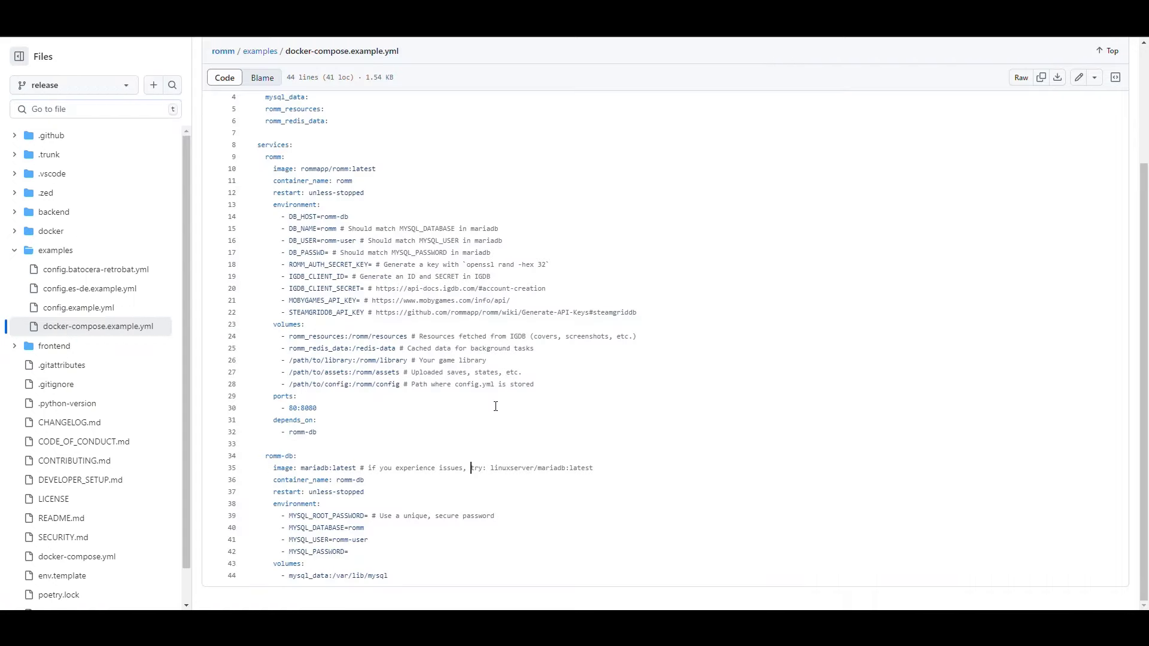
Step: Review the volume lines and the section from depends_on to the end, then open File Station
scroll(495, 402, "up", 1)
scroll(496, 395, "down", 1)
scroll(496, 392, "down", 1)
left_click_drag(468, 386, 449, 372)
scroll(317, 231, "up", 2)
left_click(407, 420)
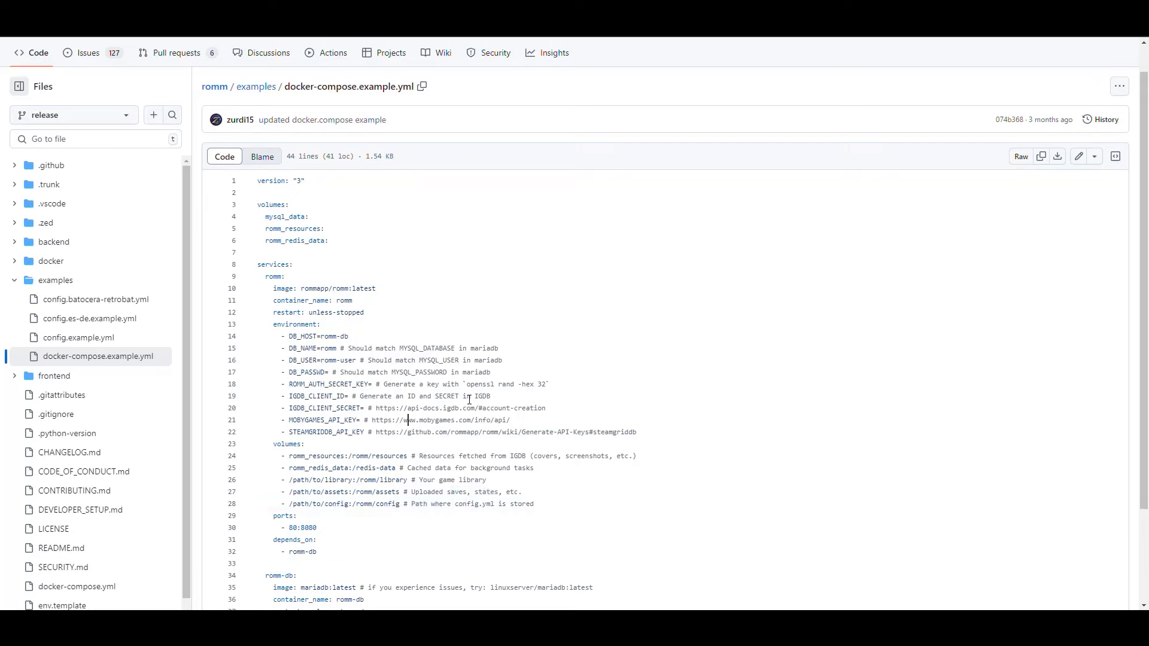
scroll(408, 420, "down", 2)
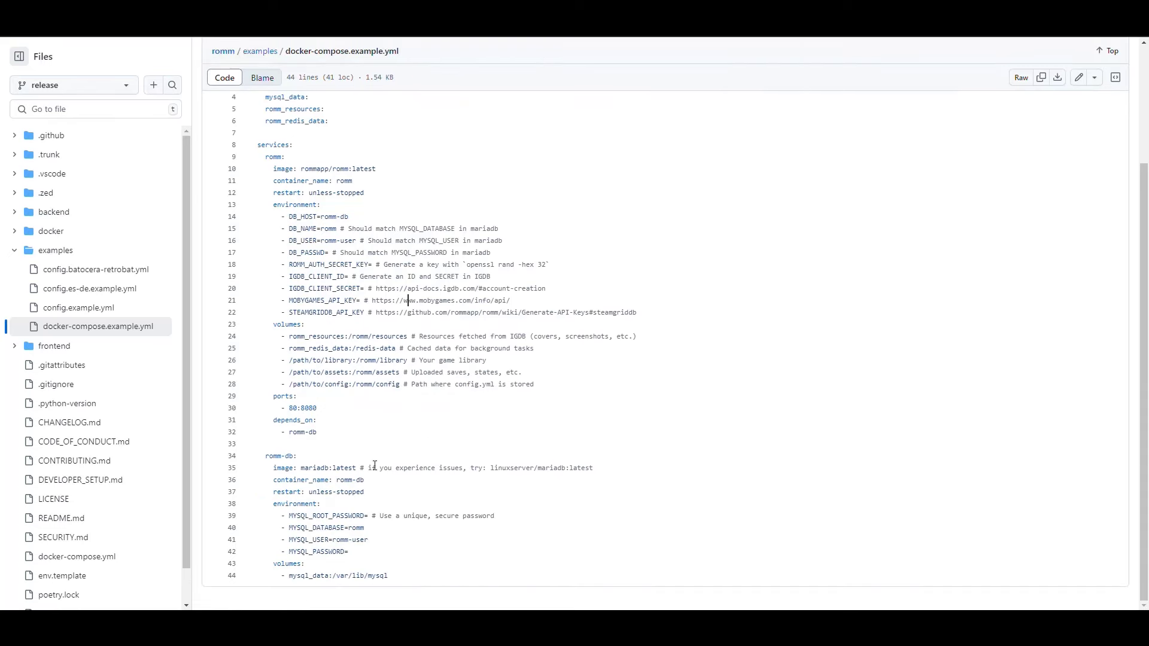
left_click_drag(404, 575, 257, 211)
left_click(441, 348)
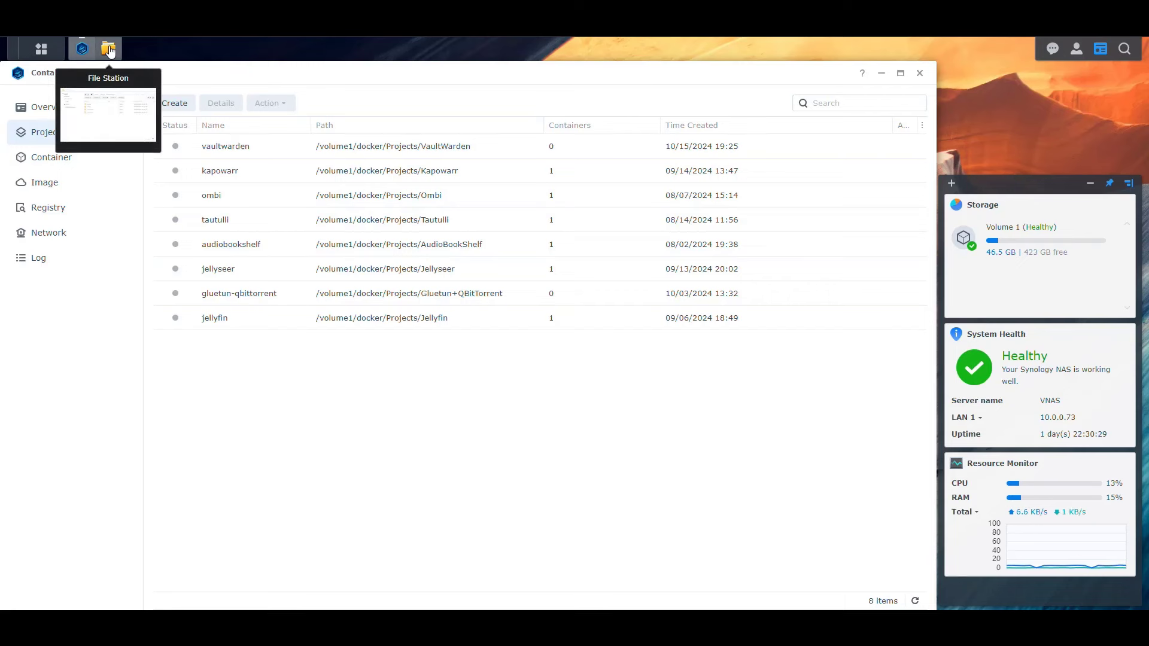
left_click(108, 48)
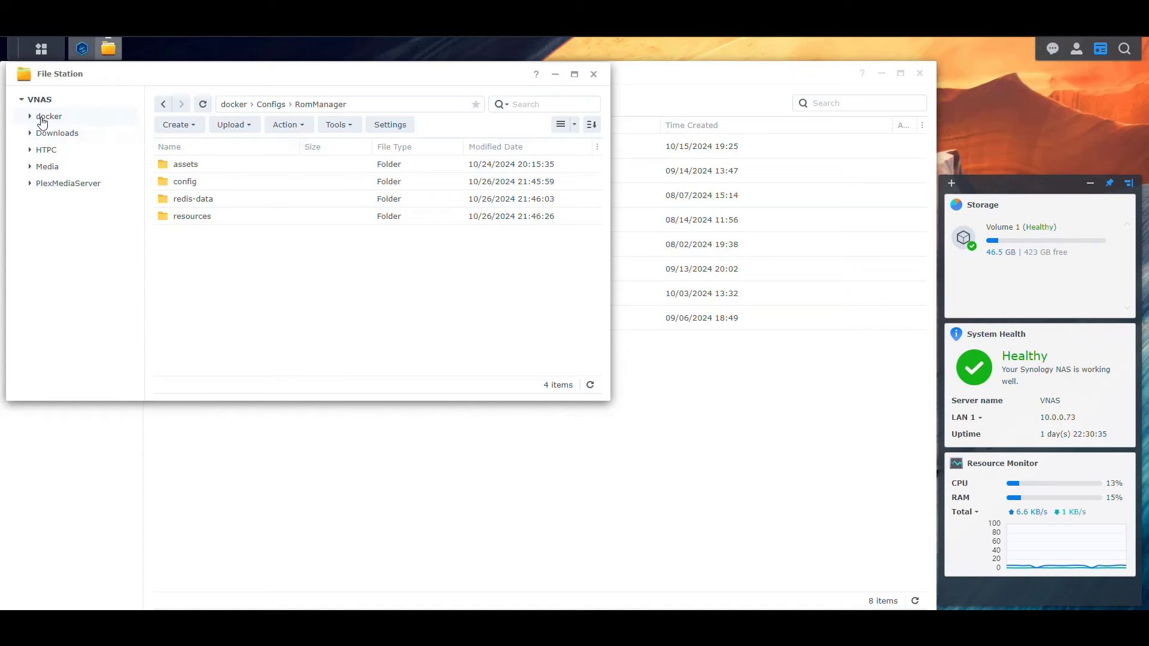
Step: Find the RomManager folder under docker > Projects, then start a new Container Manager project
left_click(48, 116)
double_click(198, 183)
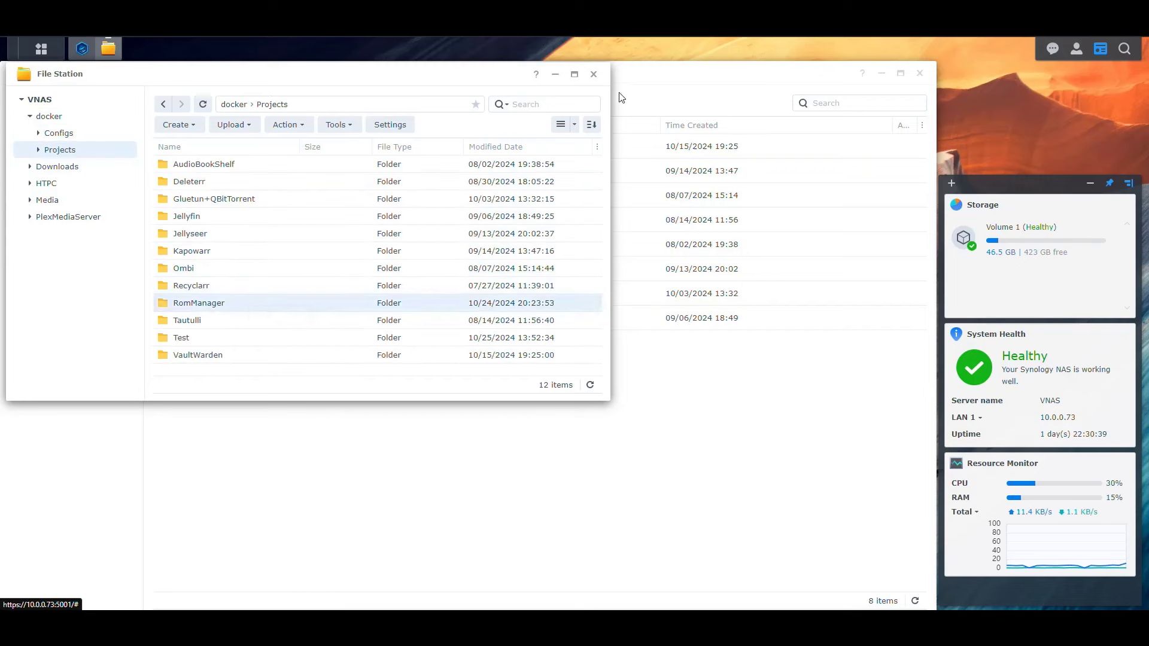
left_click(109, 48)
left_click(174, 104)
left_click(445, 244)
Step: Name the project rommanager and set its path to docker/Projects/RomManager
type("rommanager")
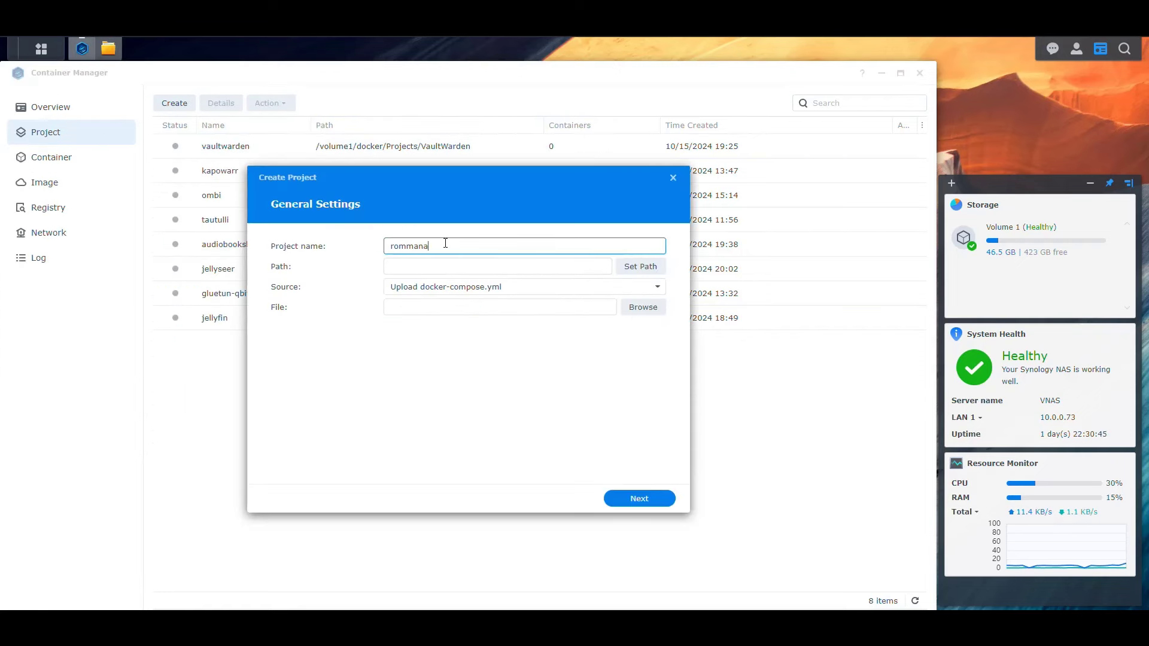
left_click(640, 267)
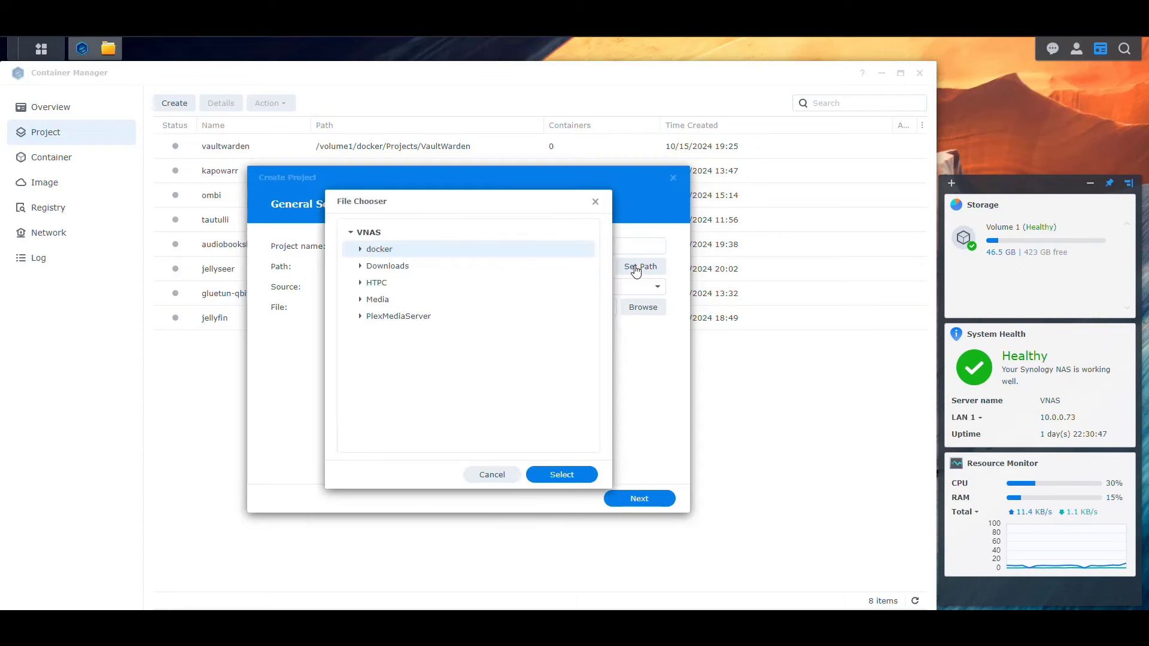
left_click(359, 249)
left_click(367, 282)
scroll(431, 375, "down", 2)
left_click(418, 319)
left_click(583, 474)
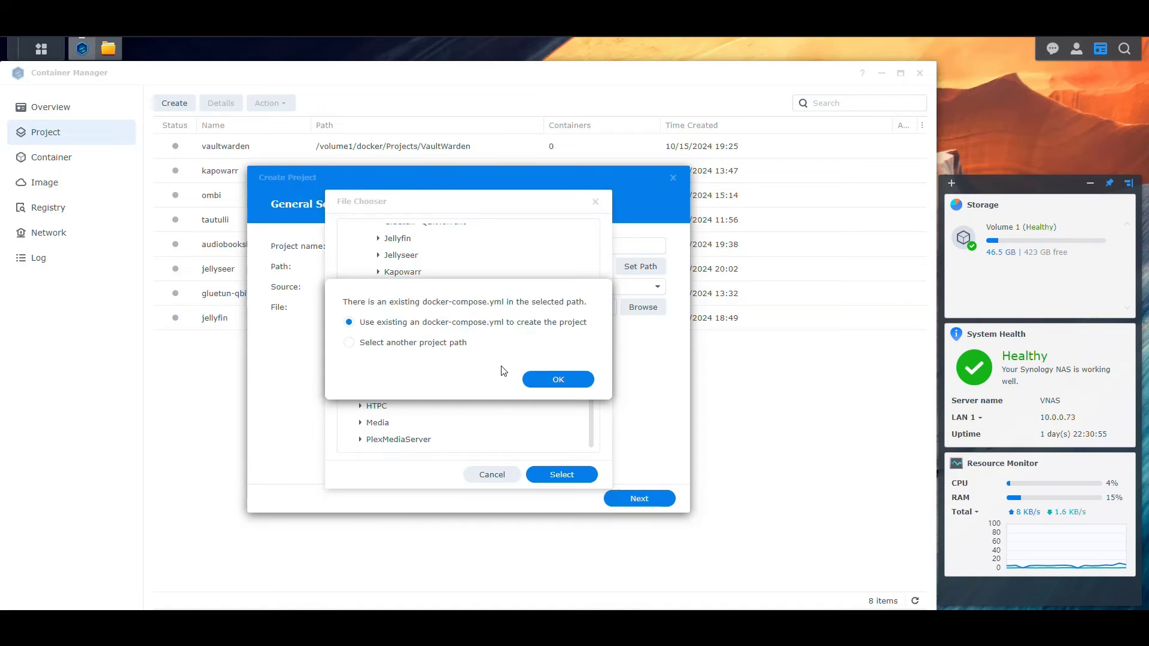
Step: Use the existing docker-compose.yml, disable starting after creation, finish, and open the project
left_click(567, 388)
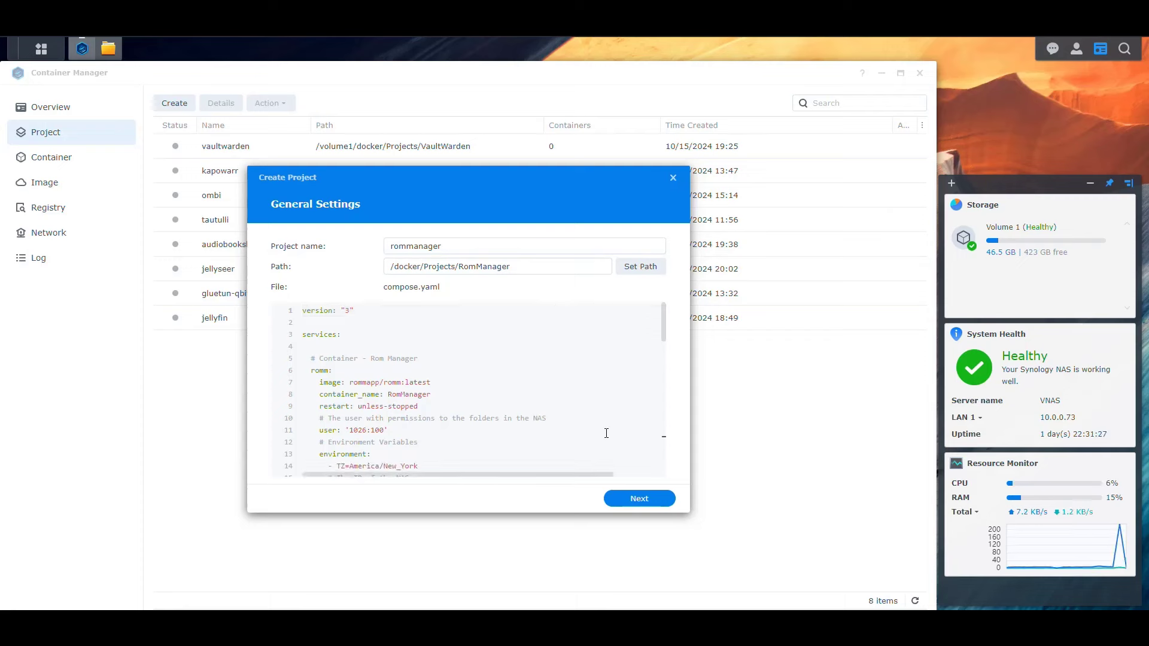
left_click(650, 498)
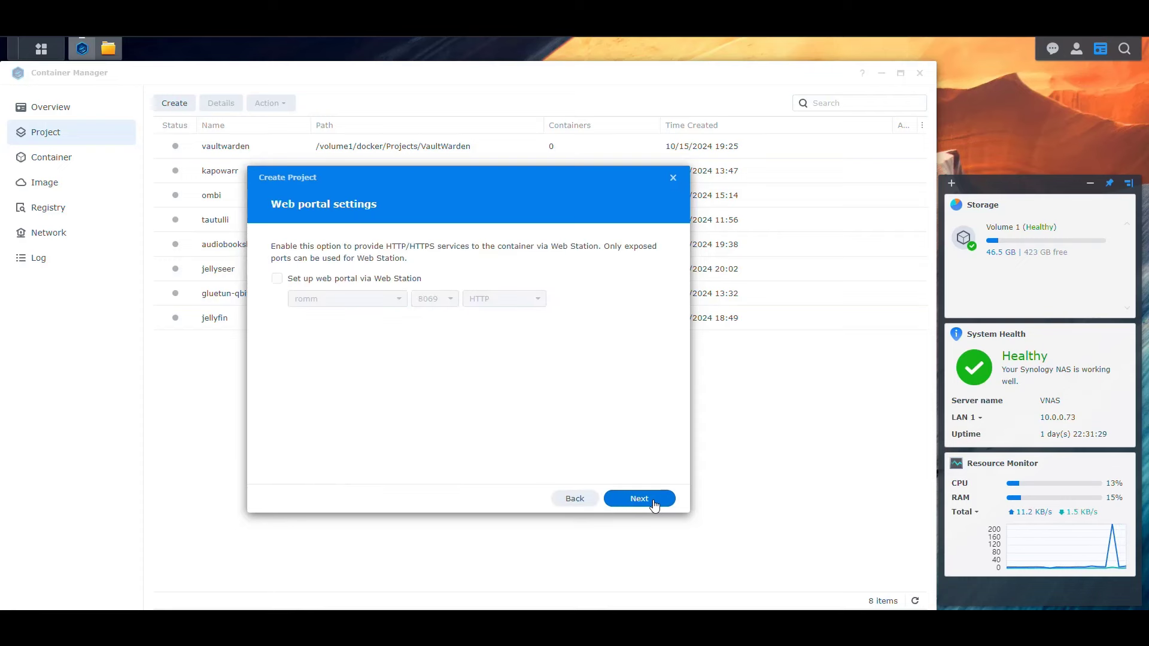
left_click(666, 498)
left_click(354, 469)
left_click(641, 499)
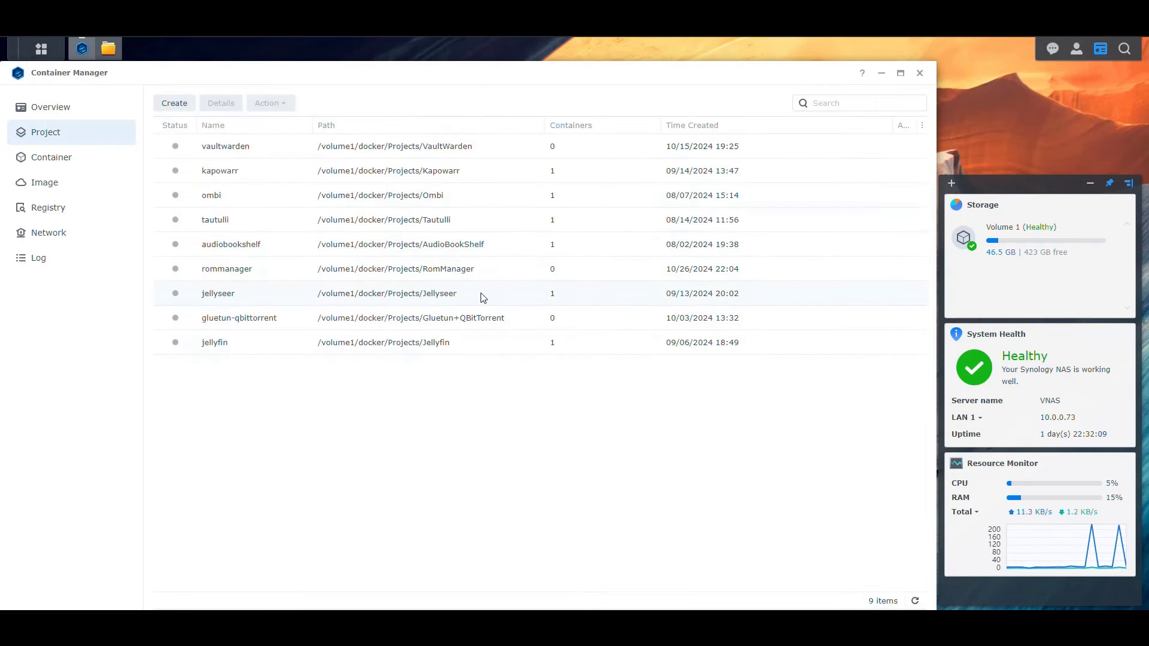
left_click(233, 268)
left_click(311, 140)
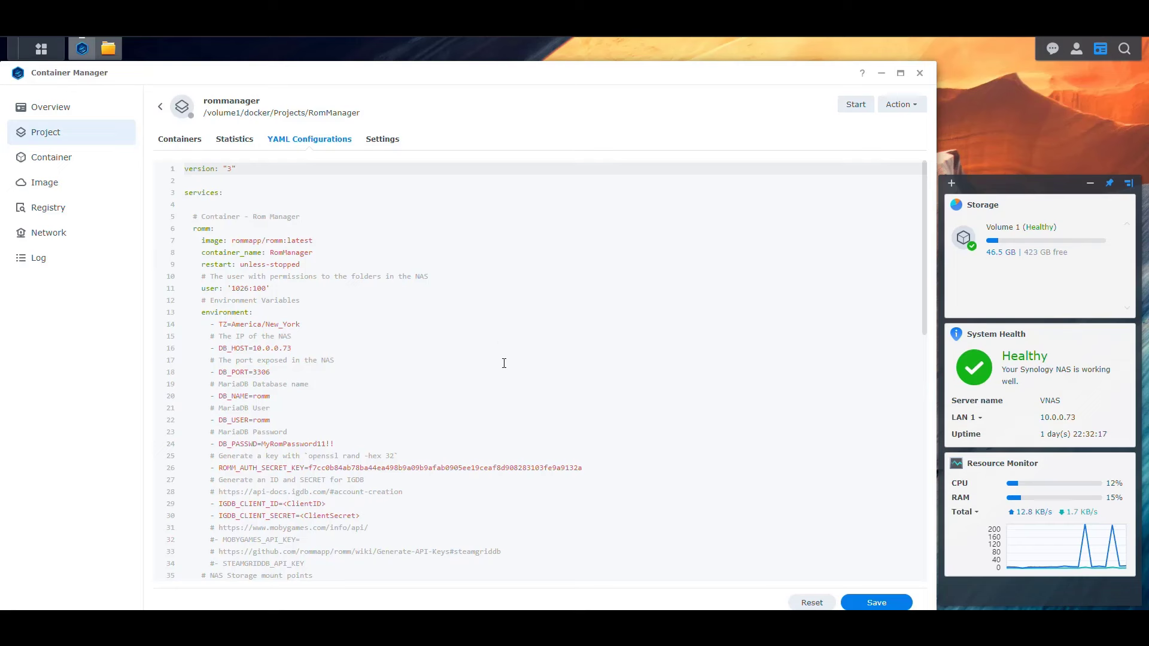
left_click(441, 276)
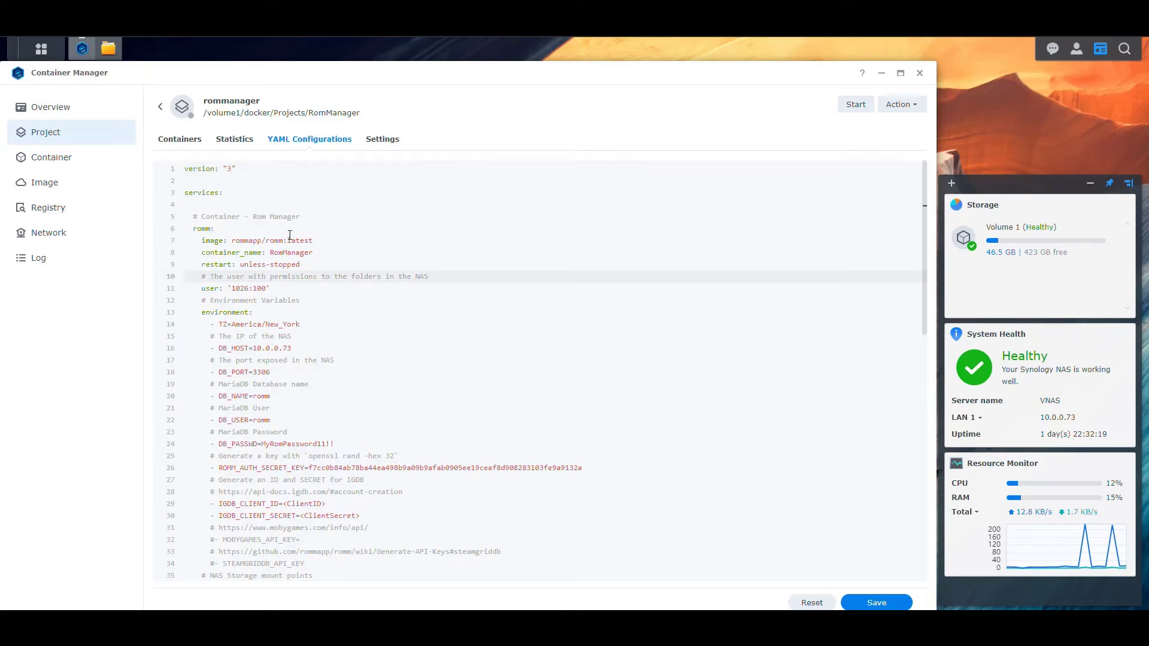
left_click(207, 193)
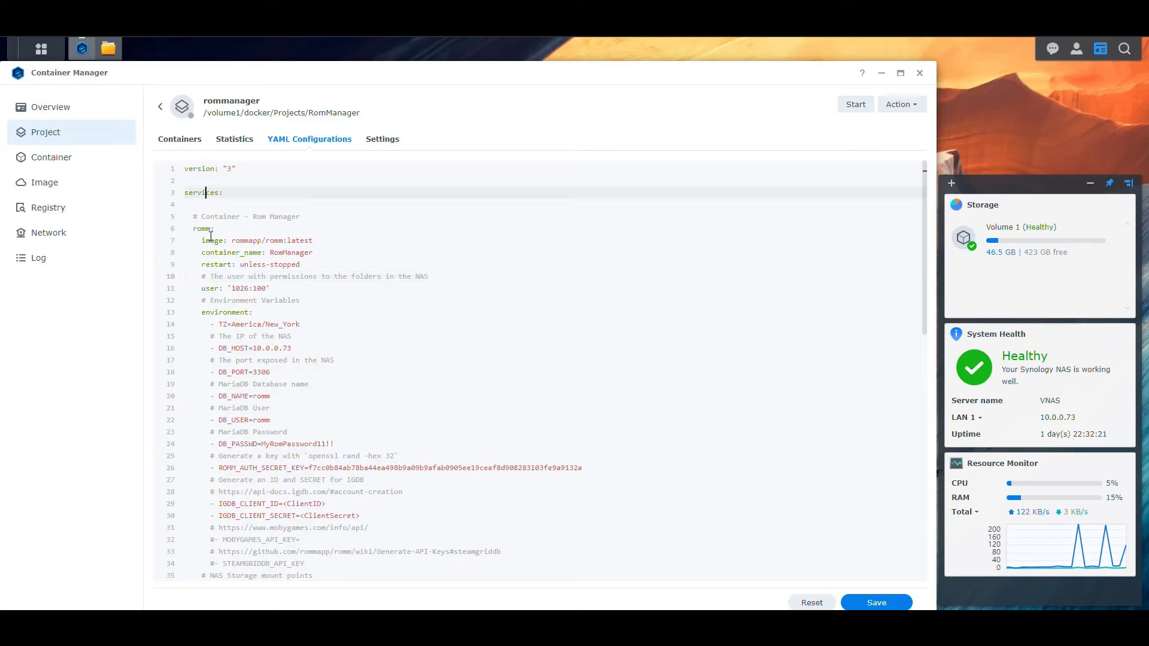
left_click_drag(220, 230, 192, 216)
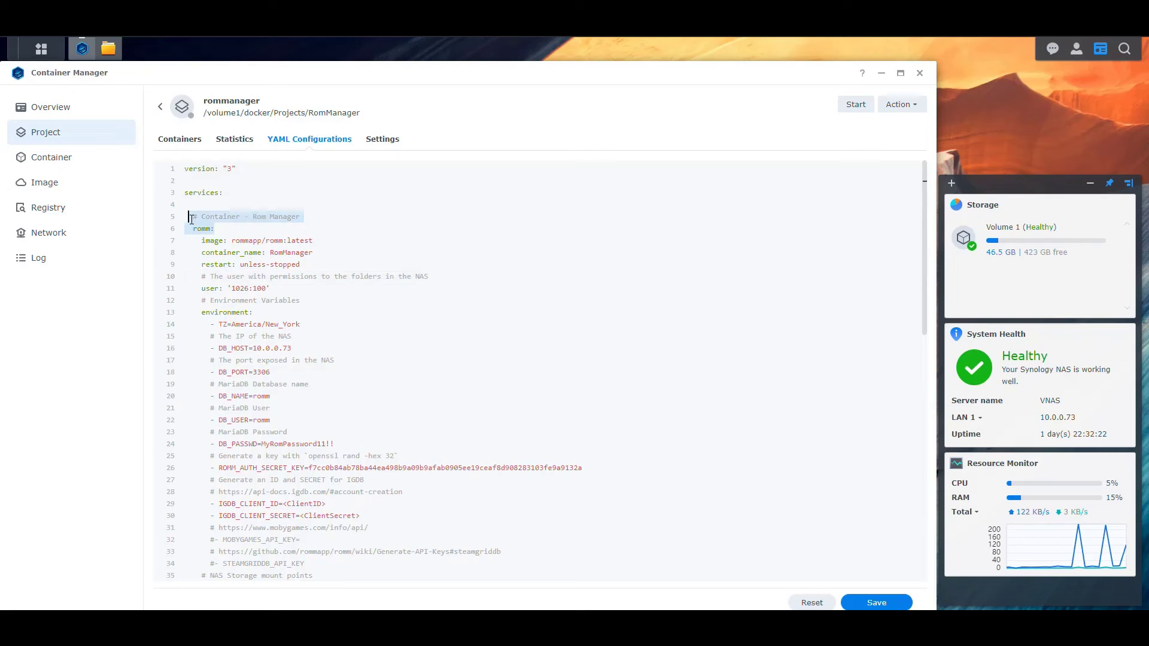
left_click(292, 228)
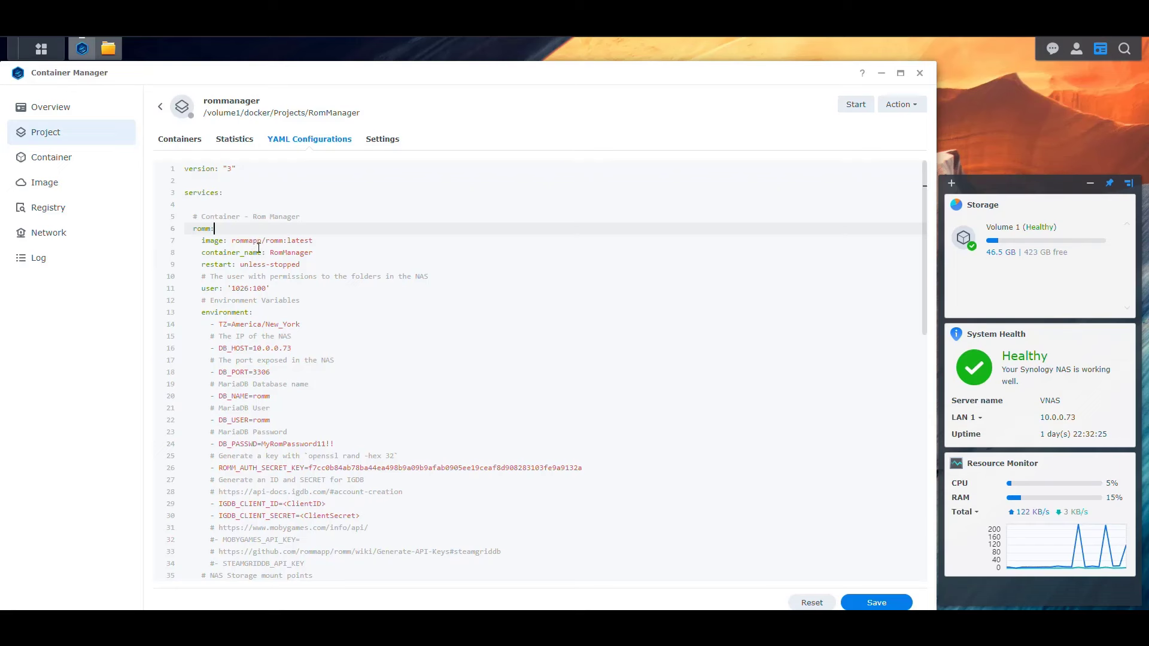
left_click_drag(283, 240, 231, 240)
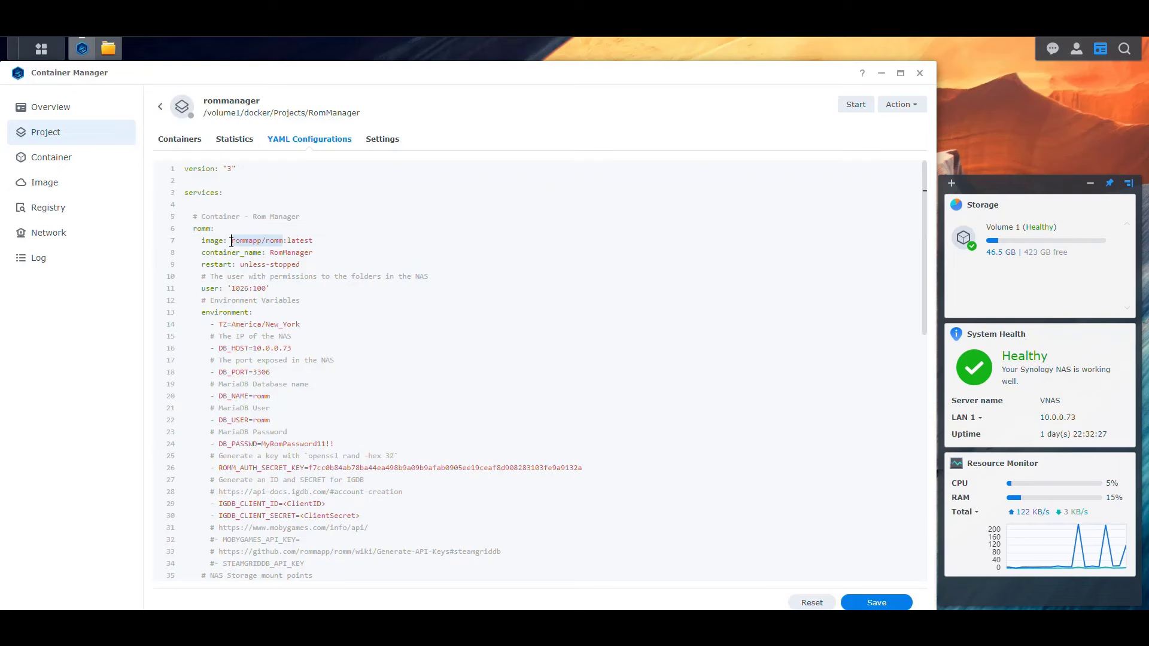
left_click(323, 242)
left_click(328, 255)
mouse_move(313, 252)
left_mouse_down()
mouse_move(269, 252)
mouse_move(320, 265)
left_mouse_up()
left_click(314, 253)
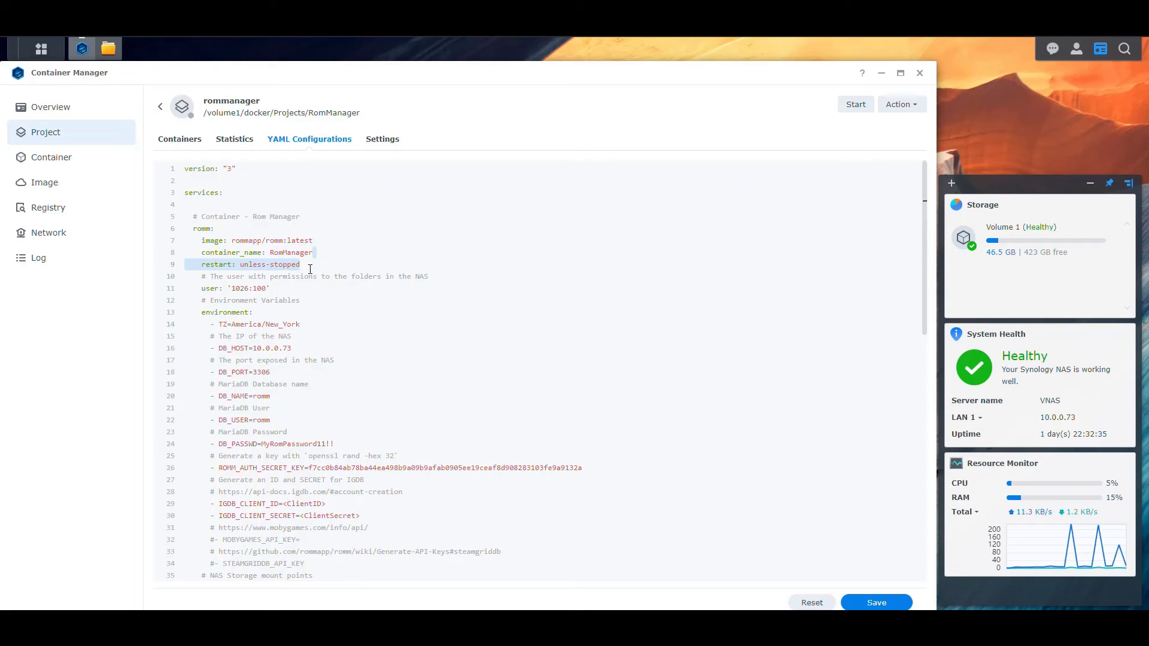
left_click(297, 277)
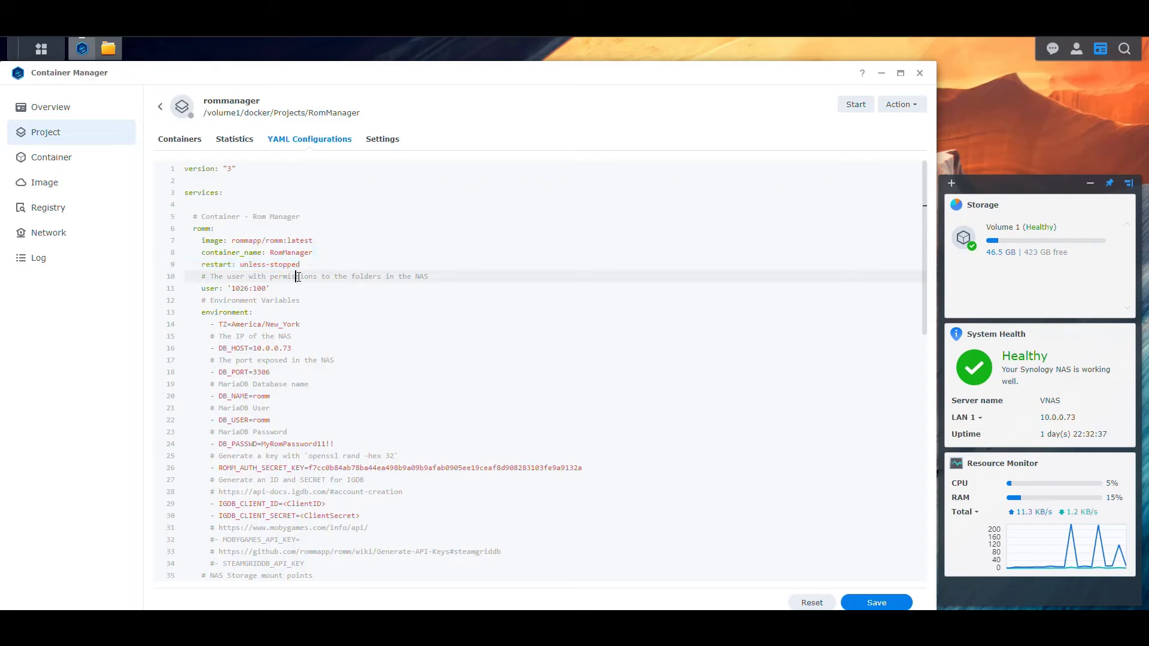
left_click_drag(202, 276, 272, 294)
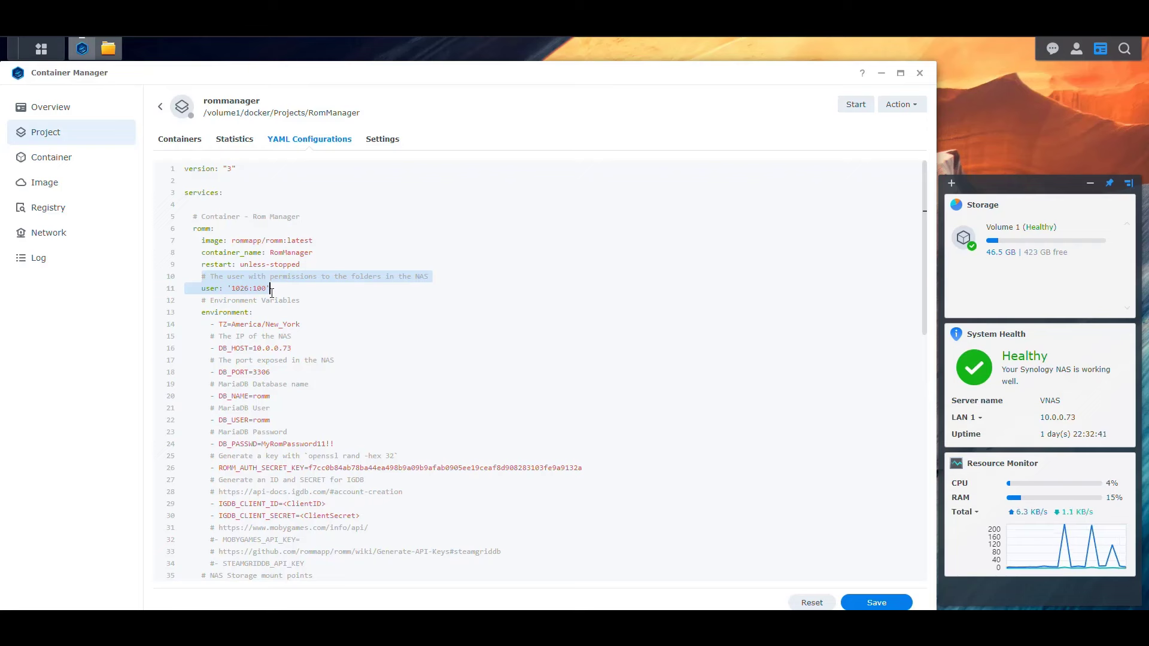
left_click(282, 288)
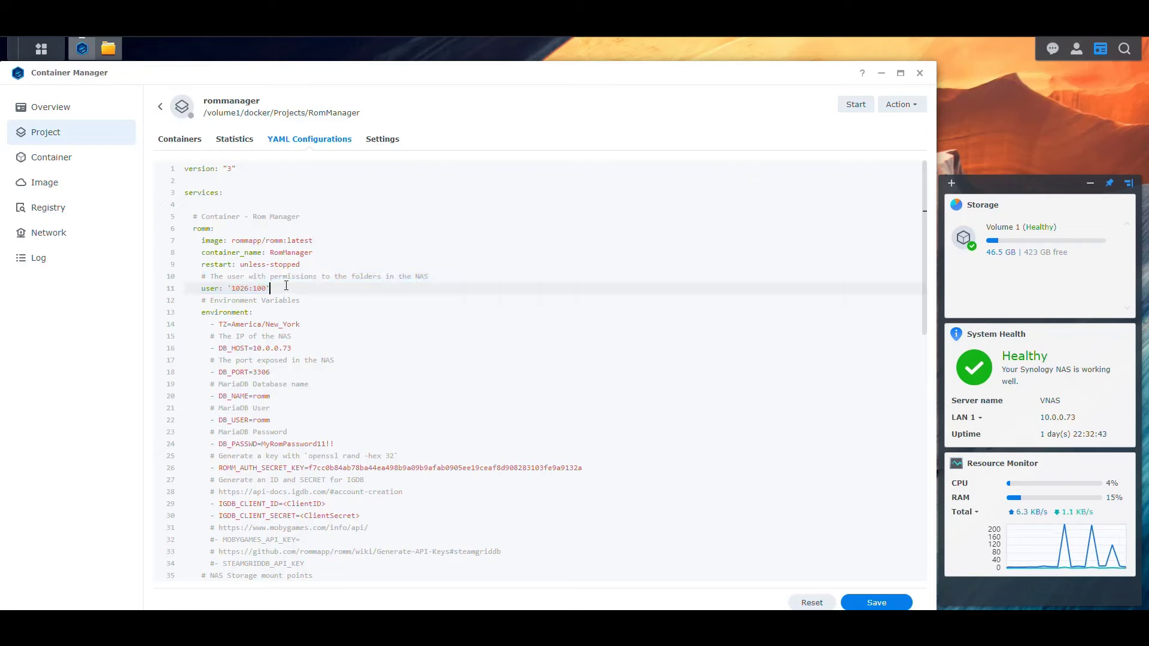
double_click(239, 289)
double_click(258, 288)
left_click(279, 290)
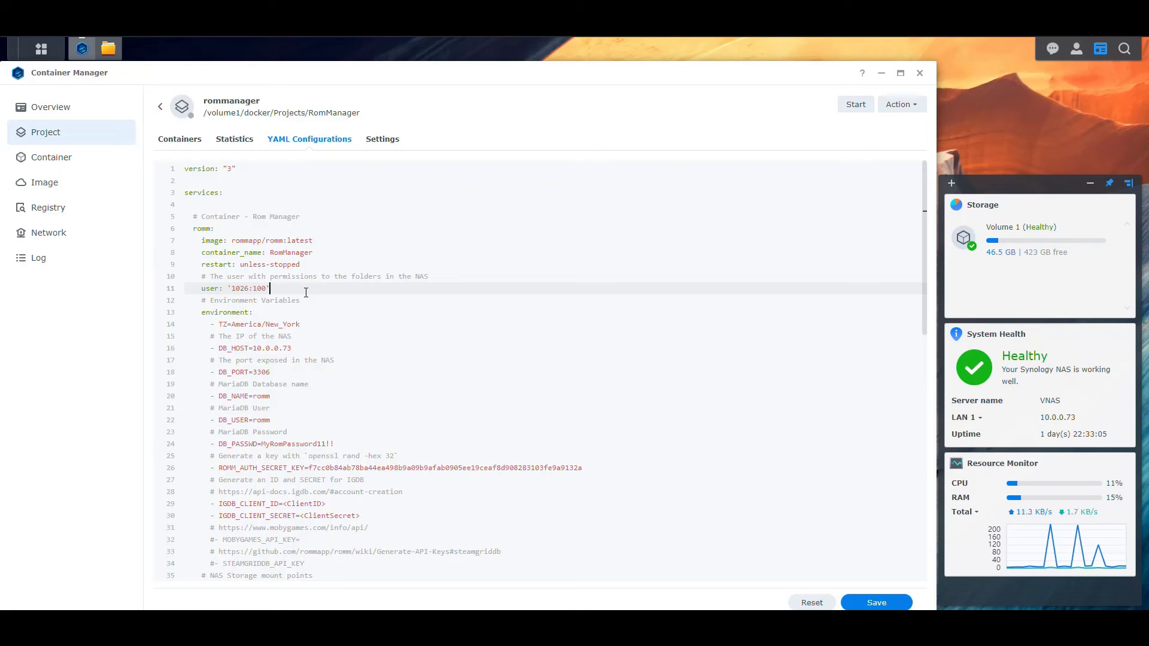
left_click_drag(305, 292, 201, 276)
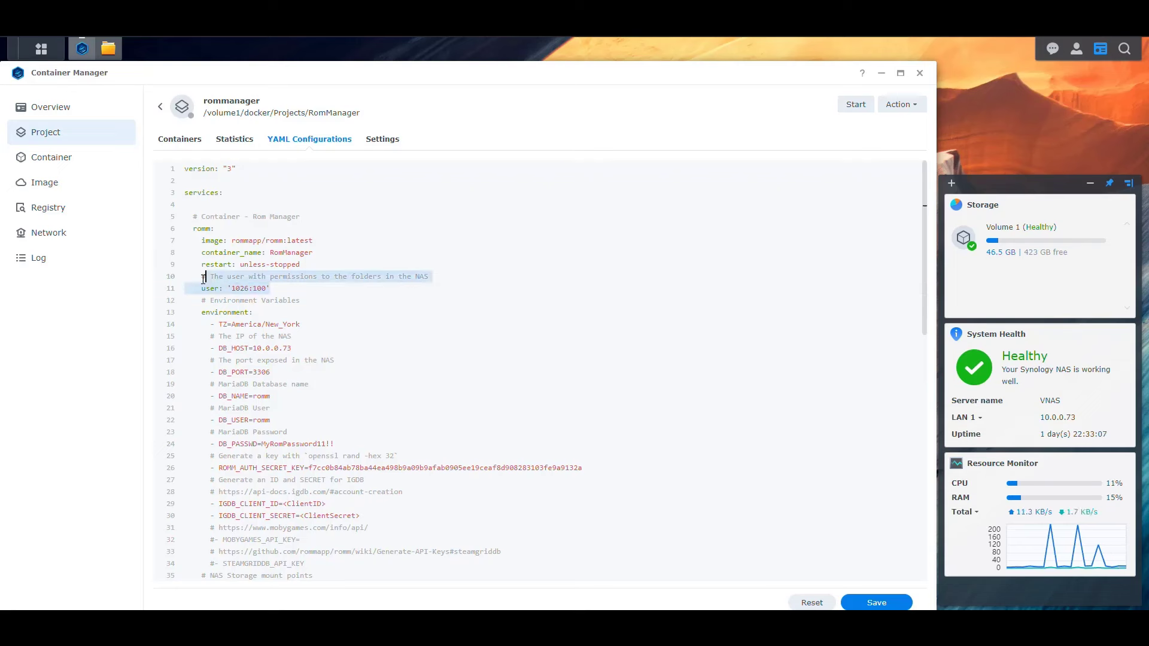
left_click(300, 306)
scroll(299, 304, "down", 2)
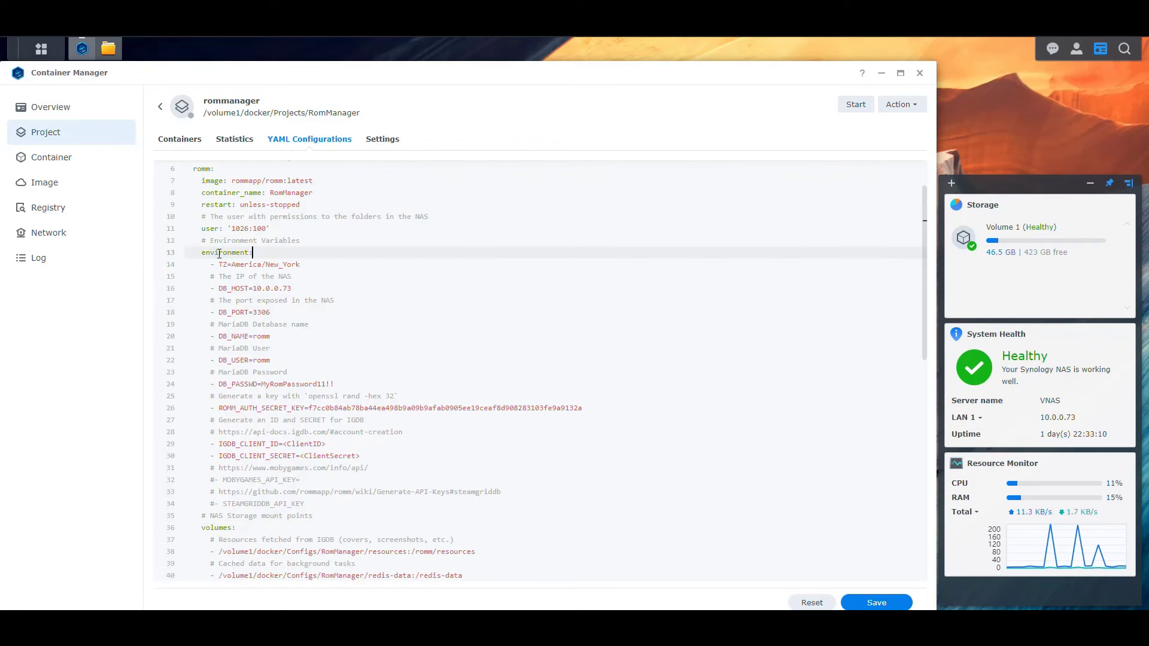
Step: Highlight the TZ=America/New_York setting, DB_HOST address 10.0.0.73 and port 3306
left_click_drag(300, 264, 219, 265)
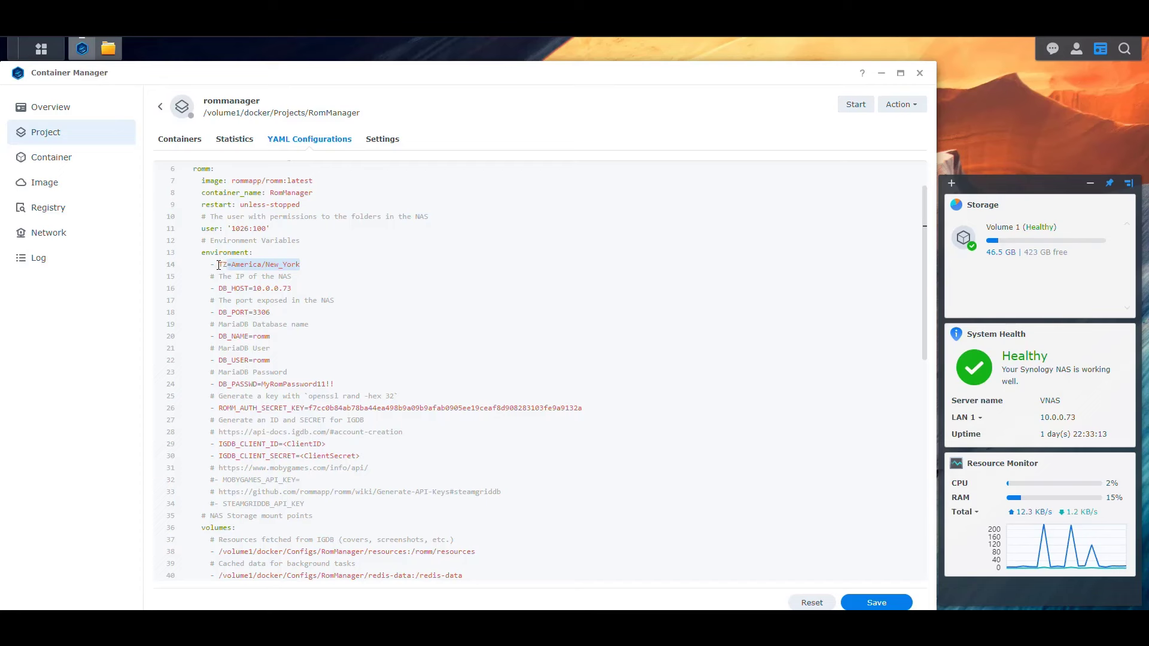
left_click(316, 265)
scroll(297, 290, "down", 2)
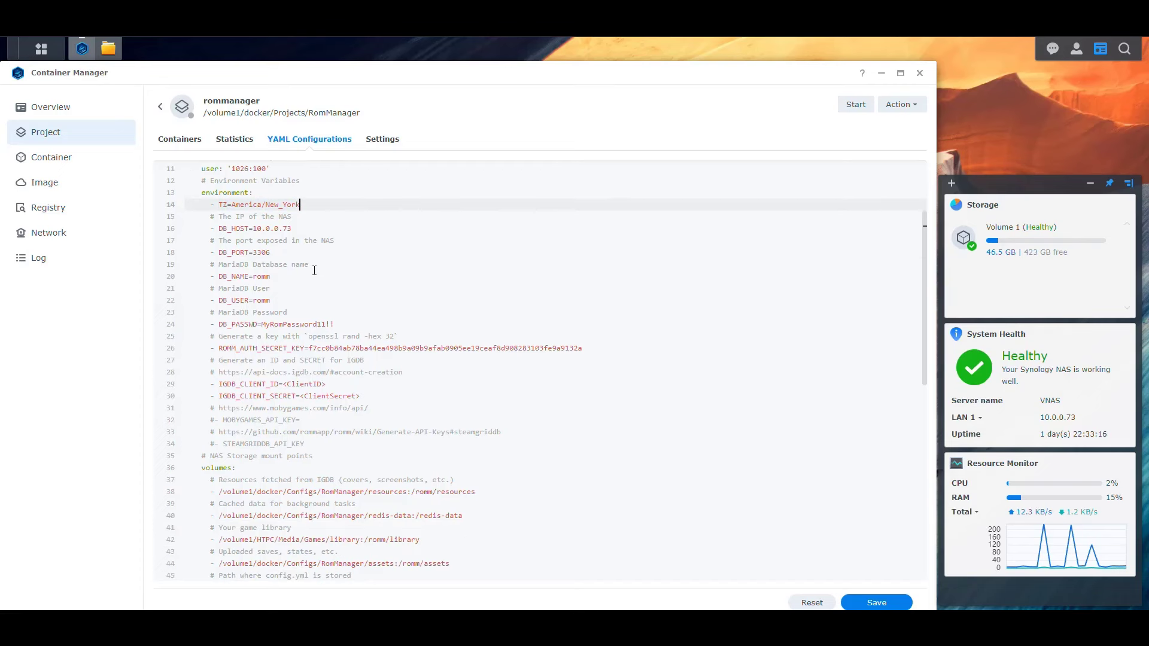
left_click_drag(249, 229, 219, 229)
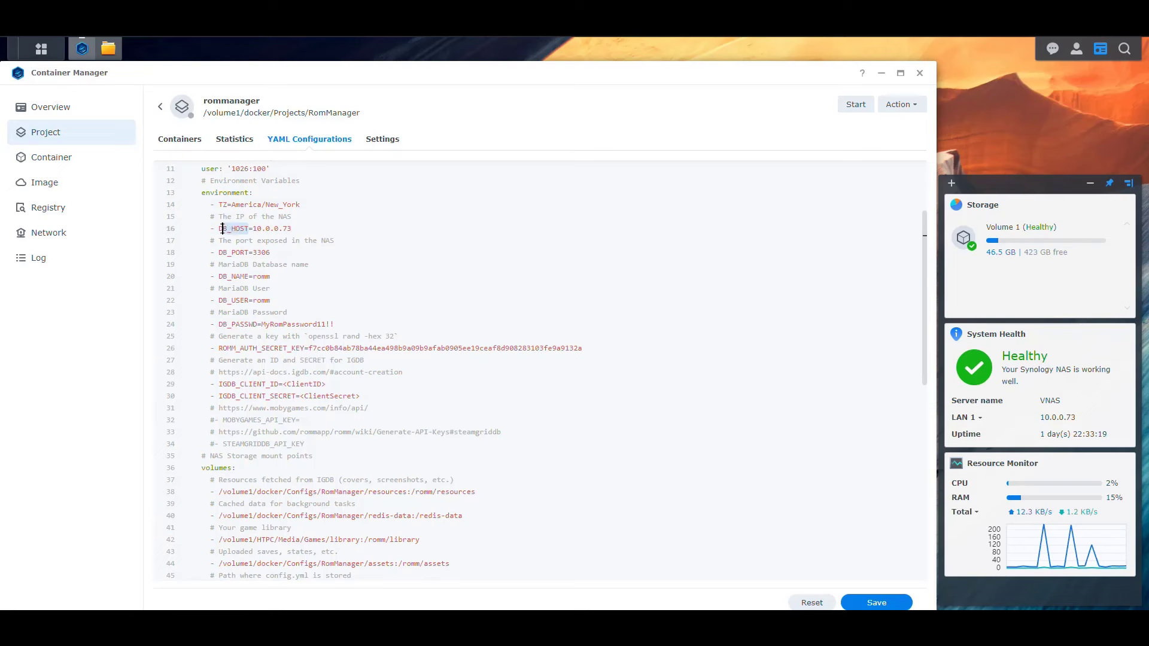
left_click_drag(294, 229, 253, 229)
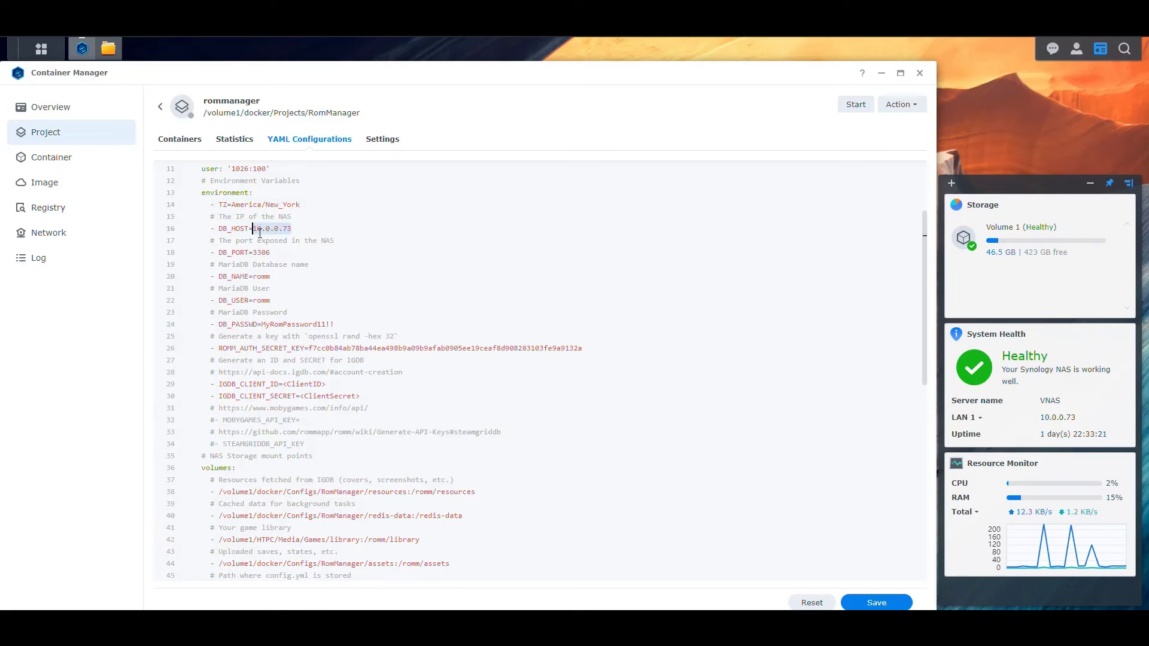
left_click(261, 252)
double_click(262, 252)
left_click(283, 253)
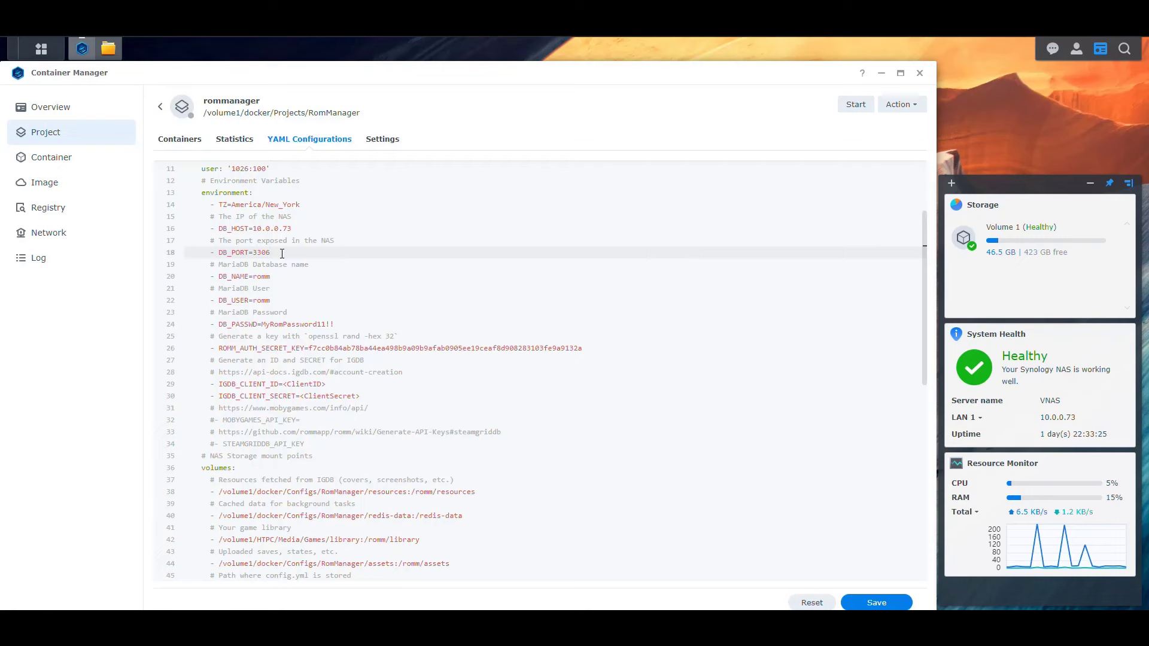
Step: Mark the database name romm and insert an extra M into the DB_PASSWD value
scroll(280, 268, "down", 1)
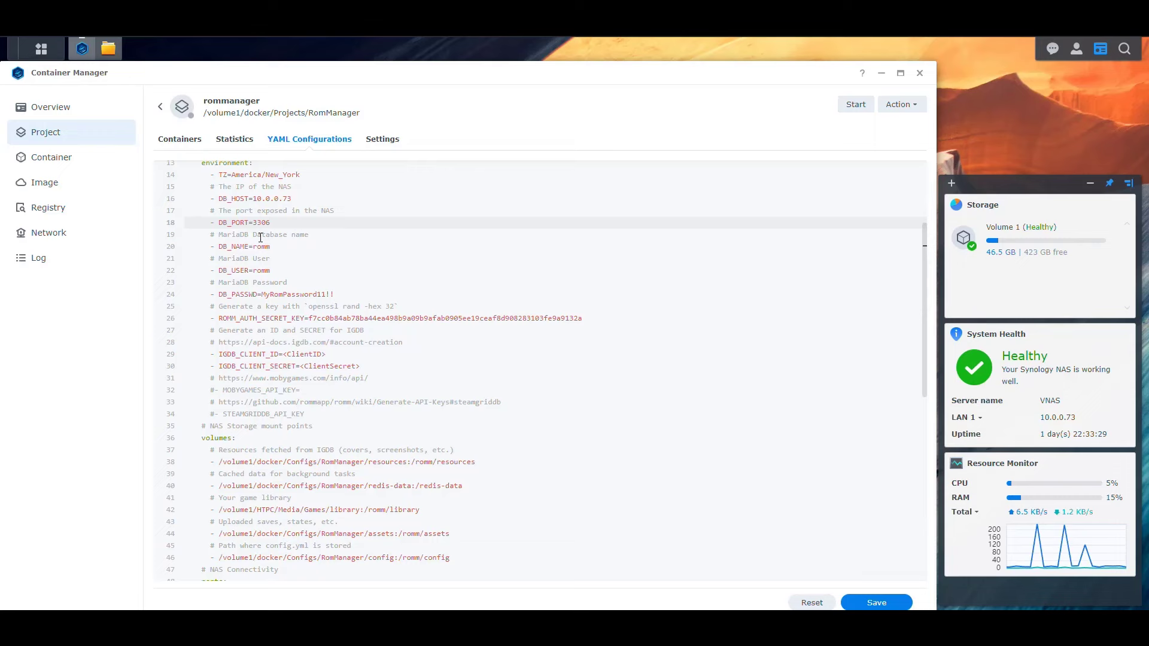
left_click_drag(274, 247, 254, 271)
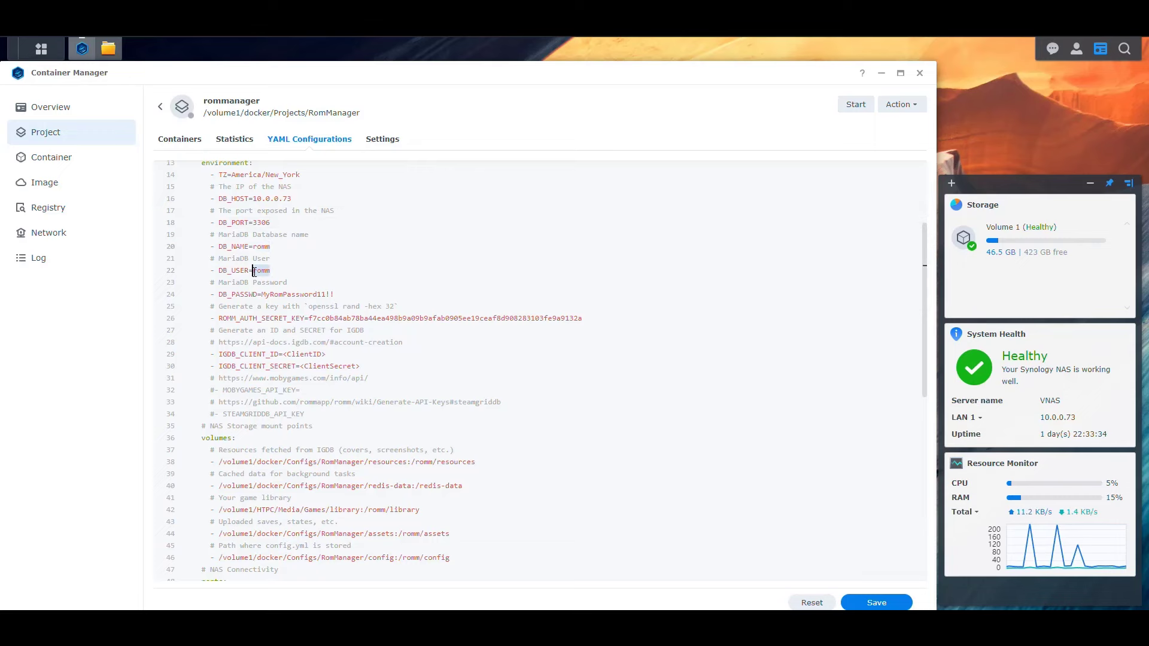
left_click(282, 270)
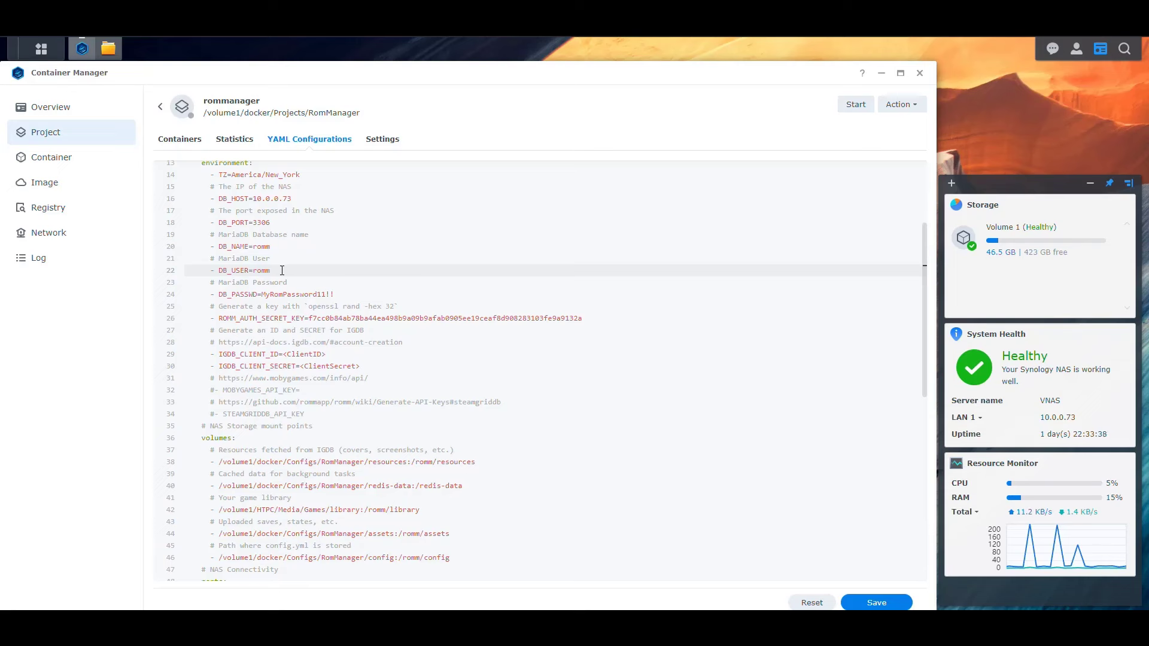
left_click_drag(334, 295, 263, 295)
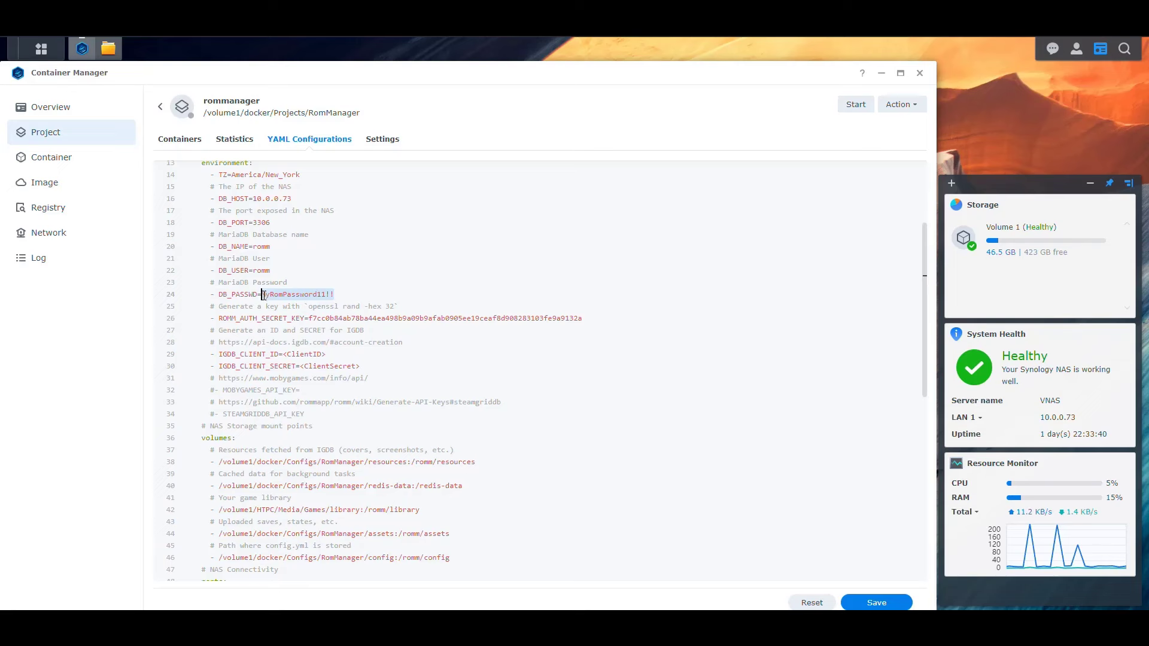
key("Left")
key("Right")
key("Right")
key("Right")
key("Right")
key("Right")
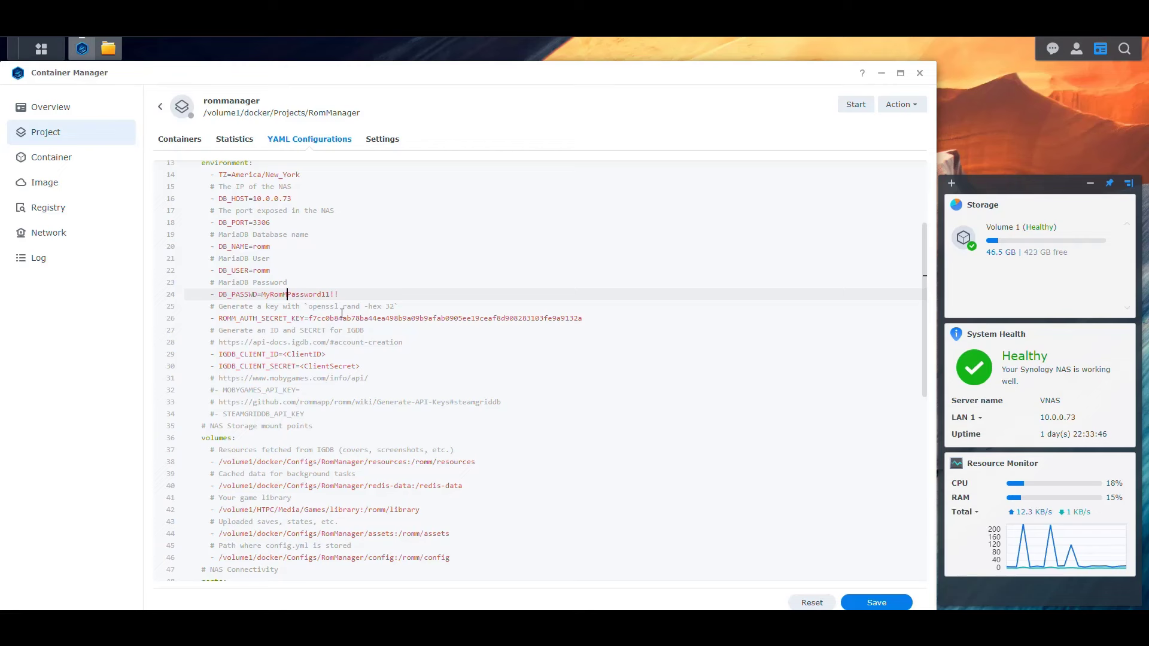
type("M")
Step: Highlight ROMM_AUTH_SECRET_KEY and its key-generation command openssl rand -hex 32
scroll(317, 306, "down", 1)
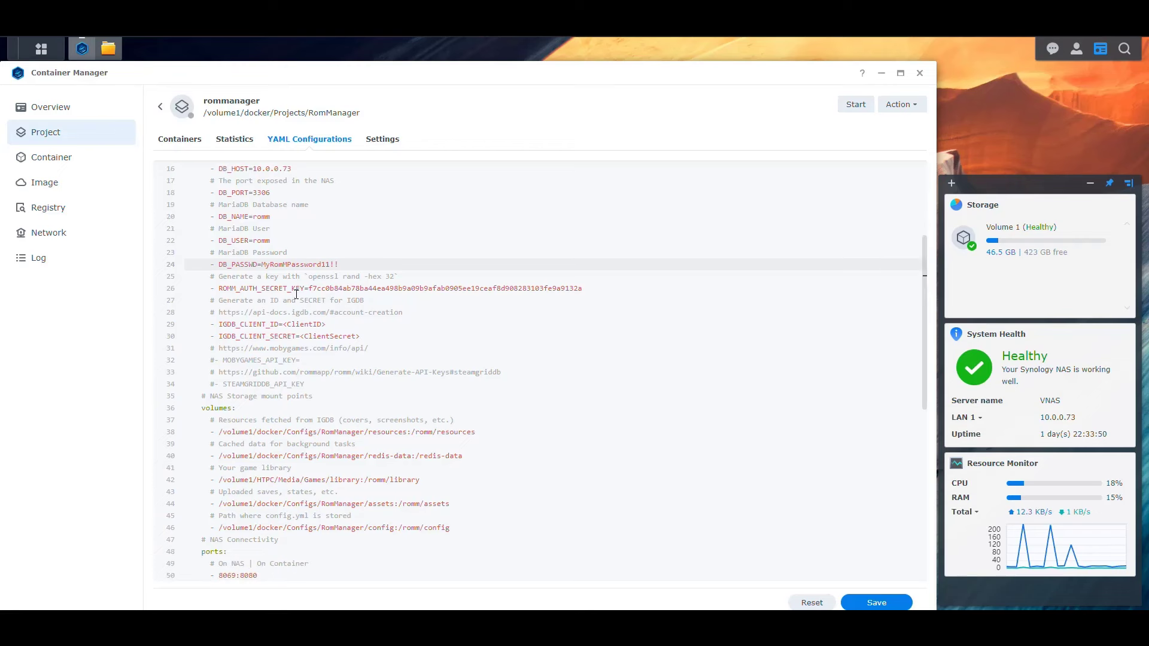
left_click_drag(304, 289, 227, 288)
left_click(362, 288)
left_click_drag(395, 277, 308, 277)
left_click(397, 275)
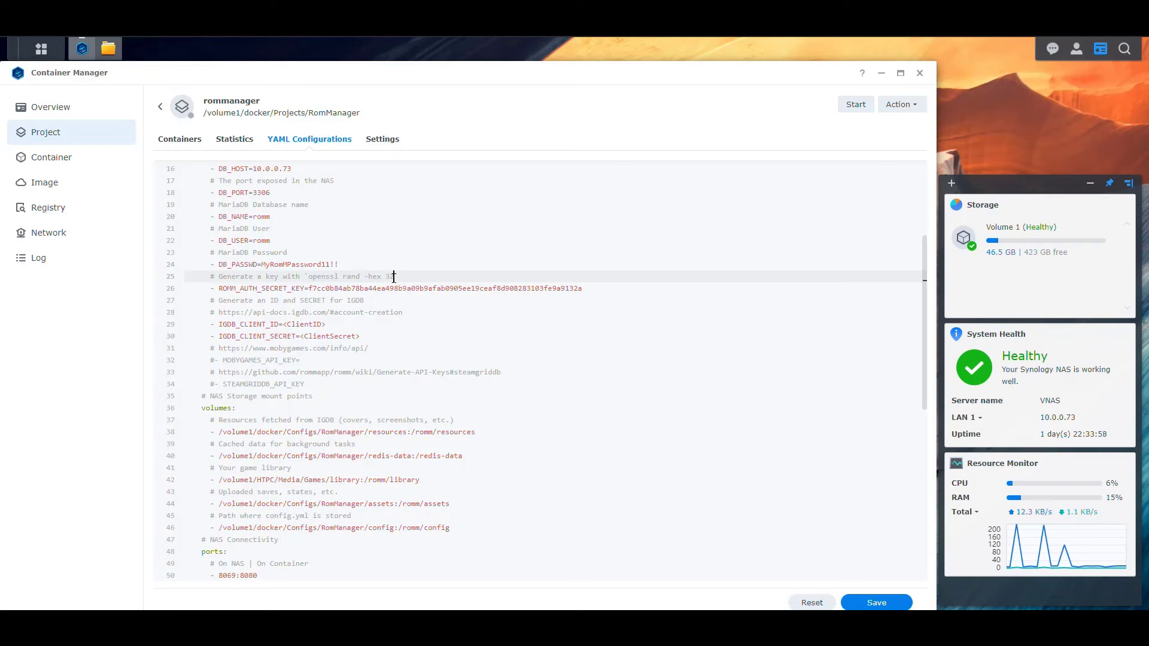
left_click_drag(310, 276, 394, 276)
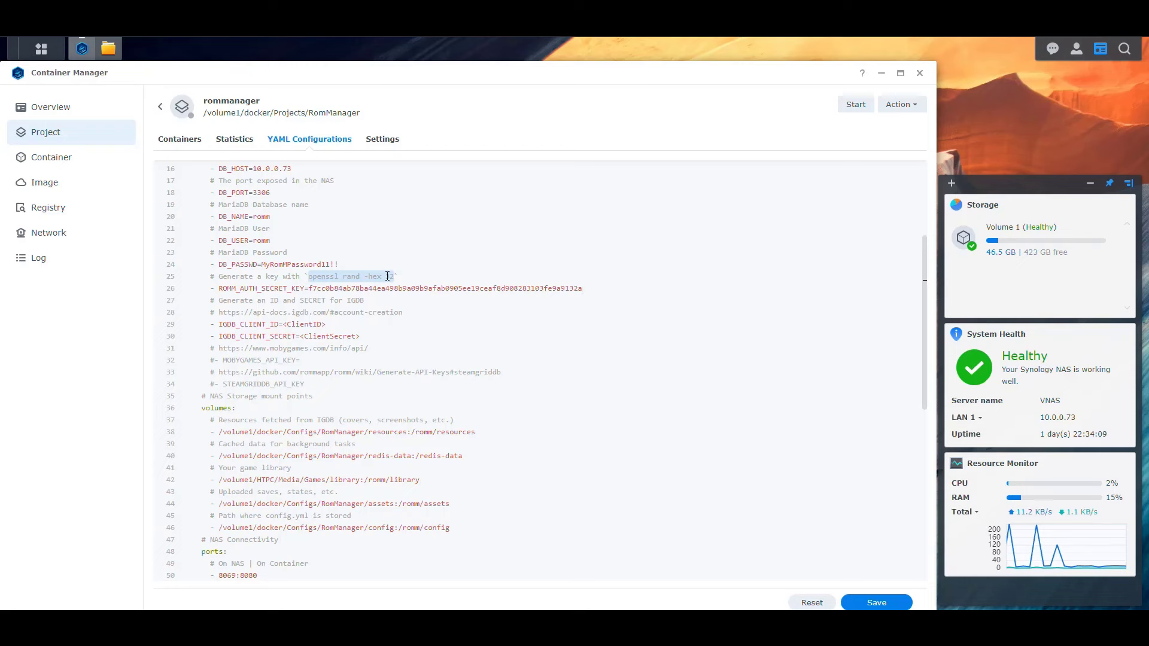
Step: Point out IGDB_CLIENT_ID with its <ClientID> and <ClientSecret> placeholders
scroll(372, 278, "down", 1)
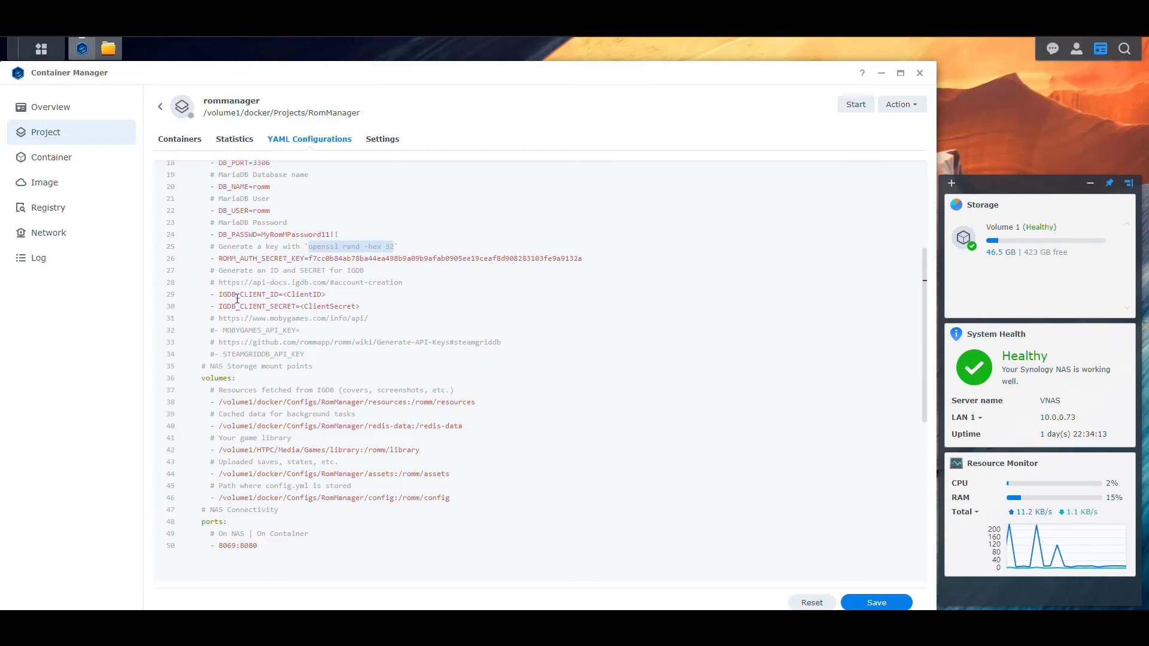
left_click_drag(279, 295, 218, 295)
left_click(329, 295)
left_click_drag(332, 295, 282, 297)
left_click_drag(357, 306, 300, 306)
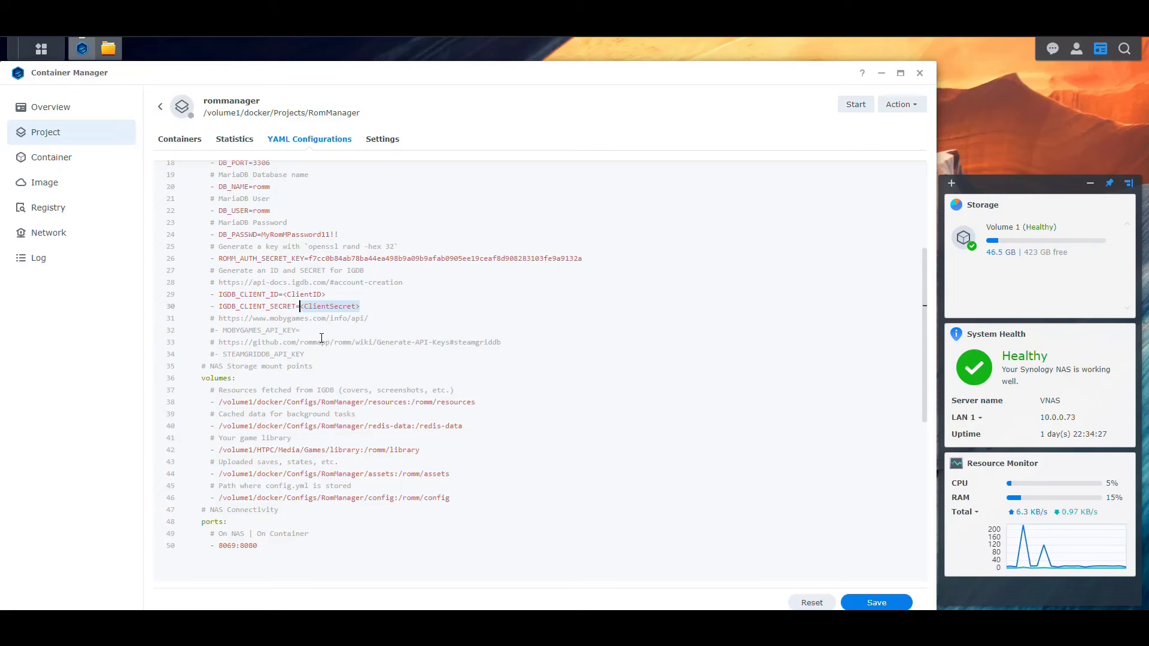
Step: Point out the commented-out MOBYGAMES_API_KEY and STEAMGRIDDB_API_KEY lines
left_click(241, 330)
double_click(213, 342)
left_click(221, 330)
double_click(213, 330)
left_click(315, 330)
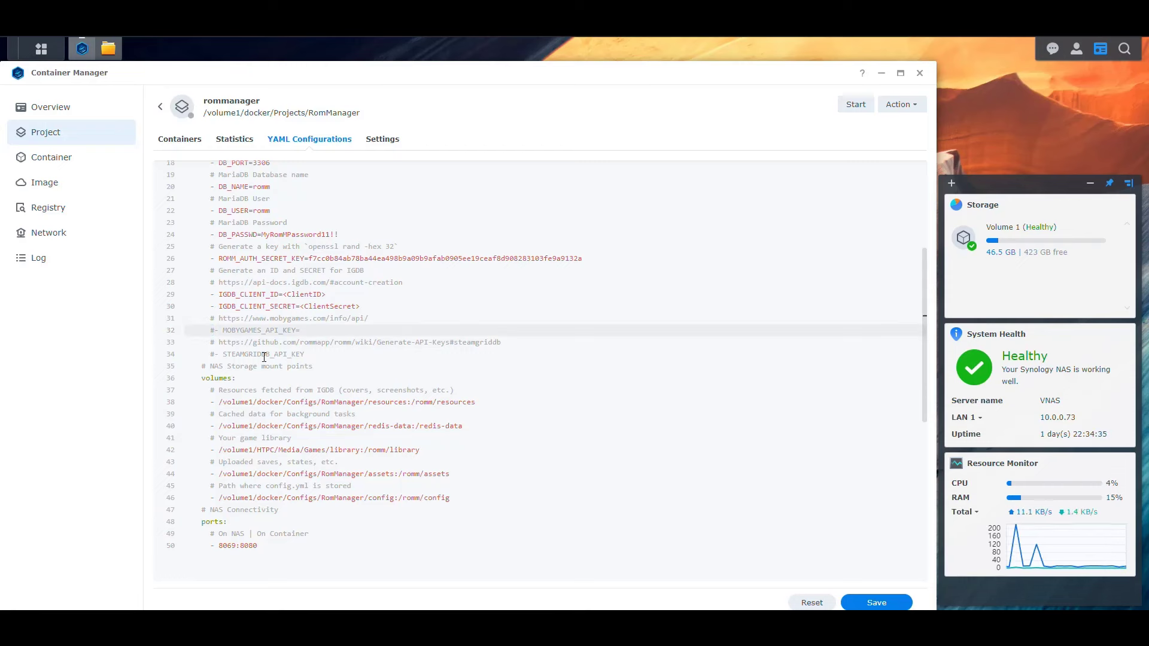
left_click(315, 356)
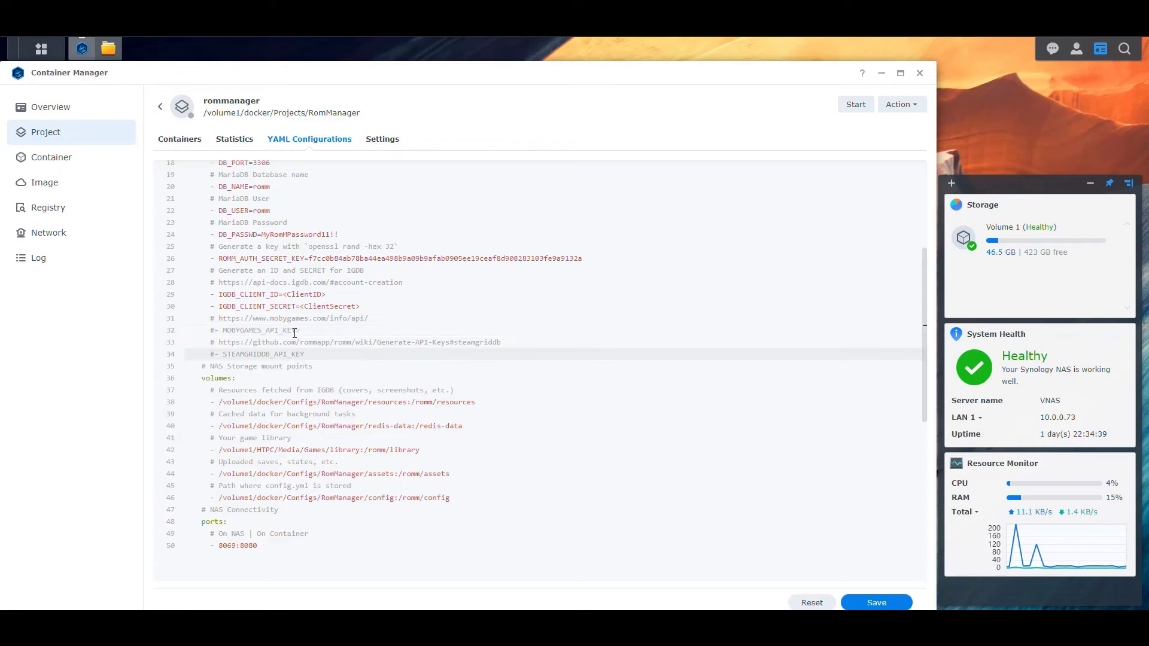
scroll(336, 272, "down", 2)
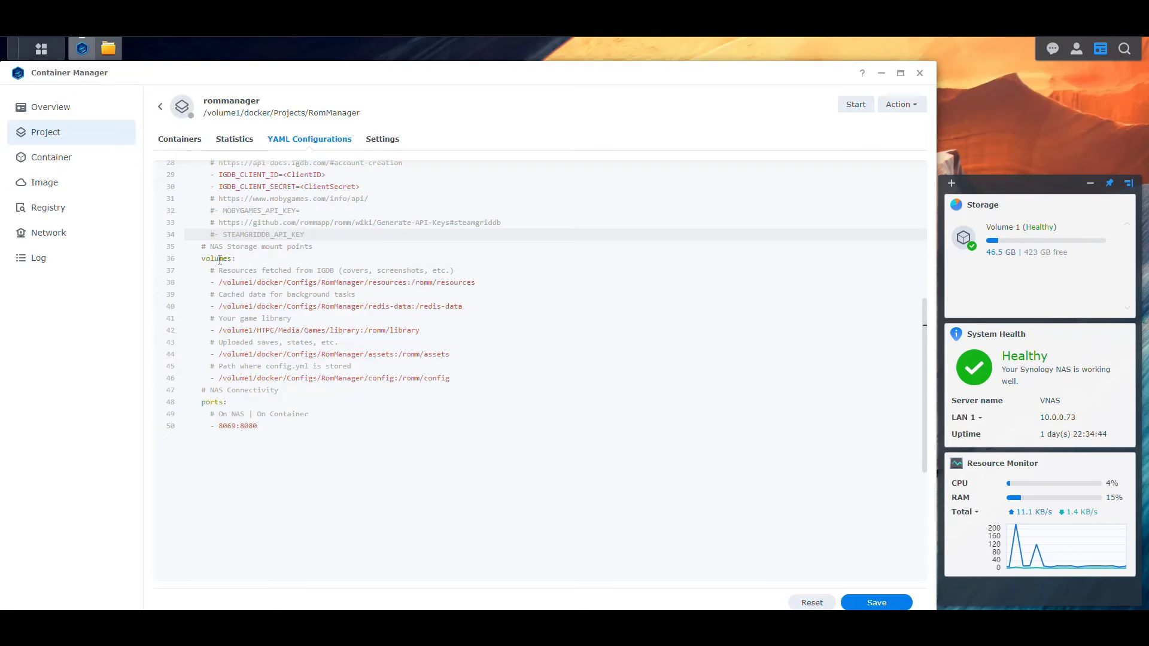
Step: Highlight the /volume1/docker/Configs host path, the game library path and container path romm/resources
left_click_drag(317, 283, 218, 283)
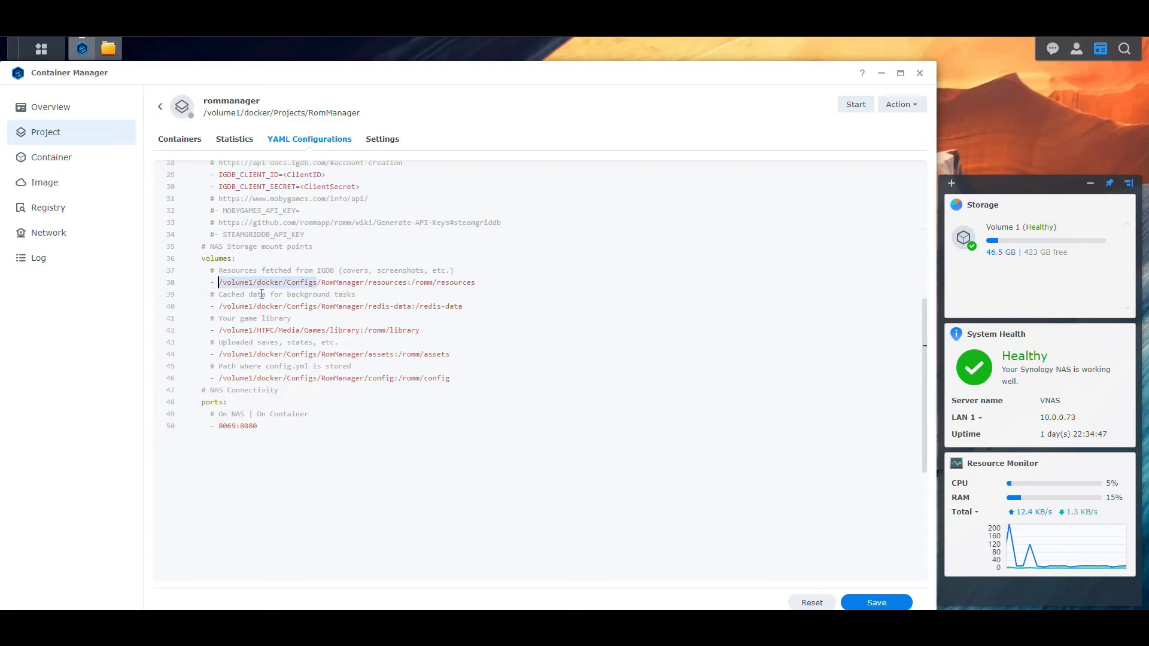
left_click(352, 282)
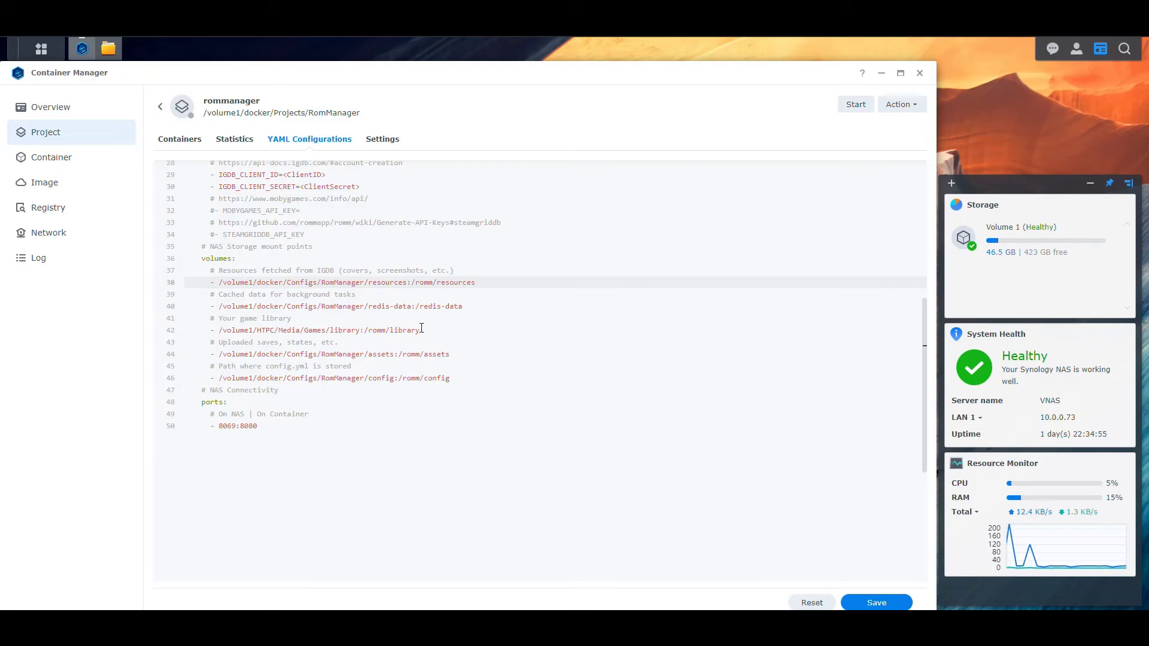
left_click_drag(360, 330, 218, 332)
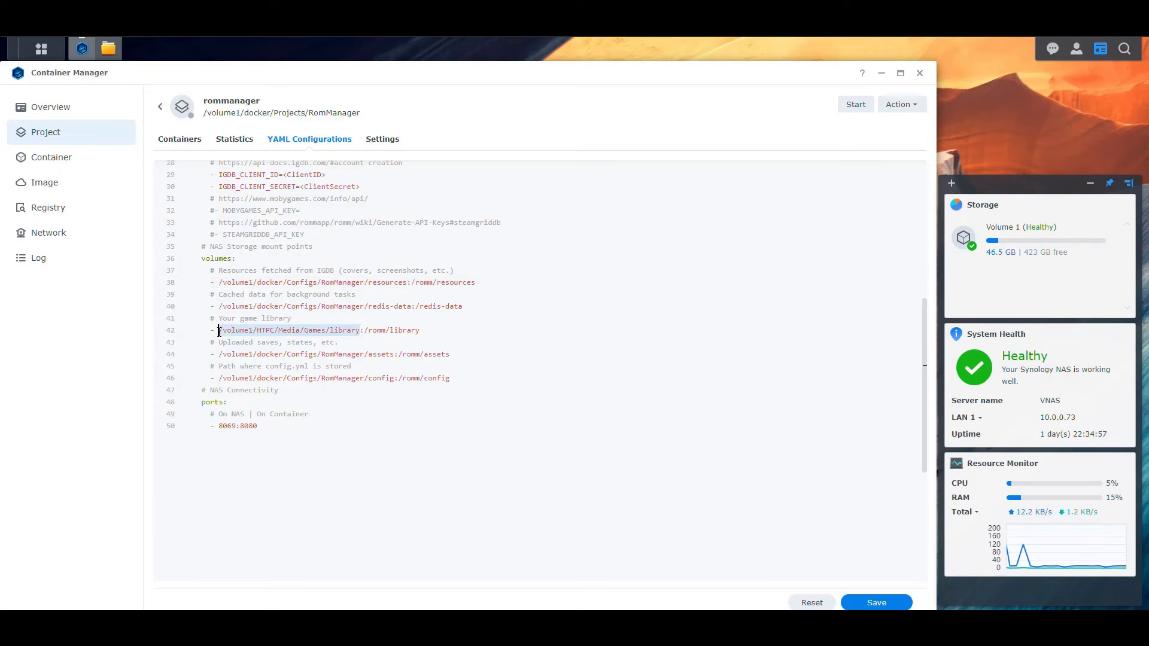
left_click_drag(479, 281, 416, 282)
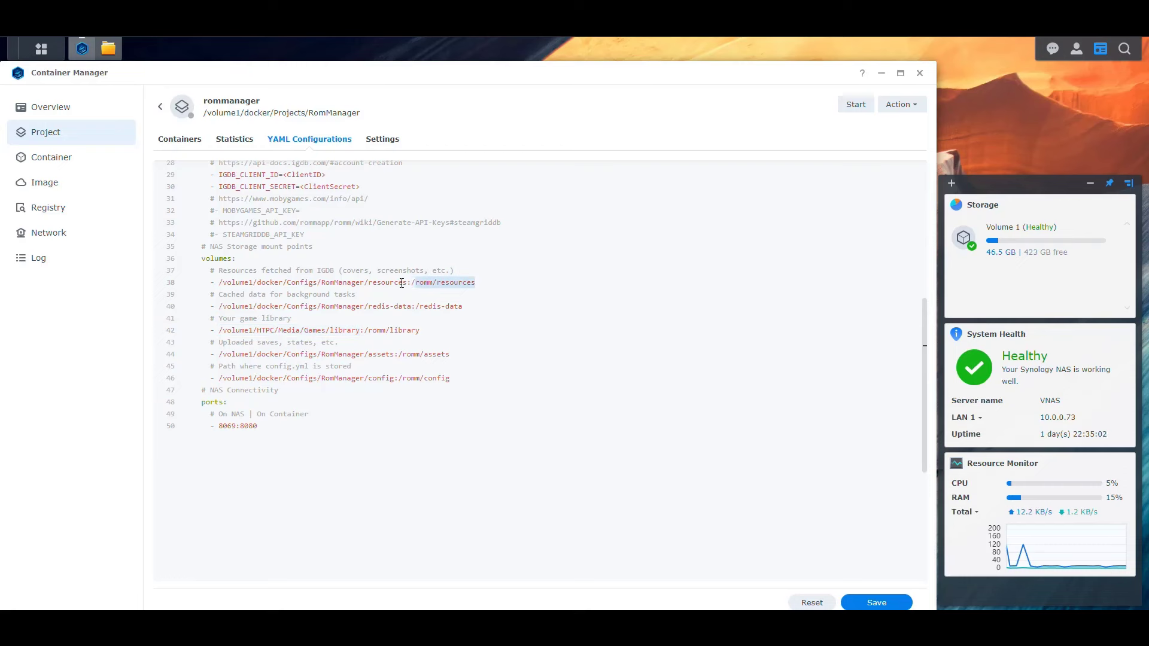
left_click(407, 283)
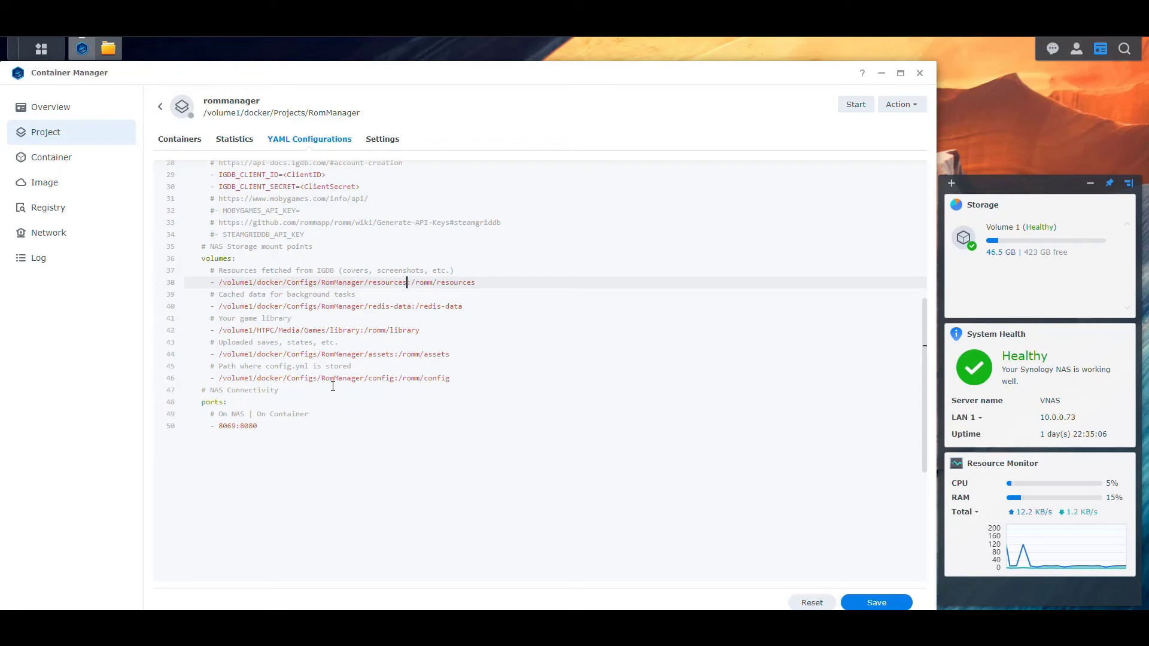
Step: Mark host port 8069 on line 50 and scroll back to recheck the database settings
scroll(333, 436, "down", 1)
scroll(335, 436, "up", 1)
left_click_drag(236, 428, 218, 427)
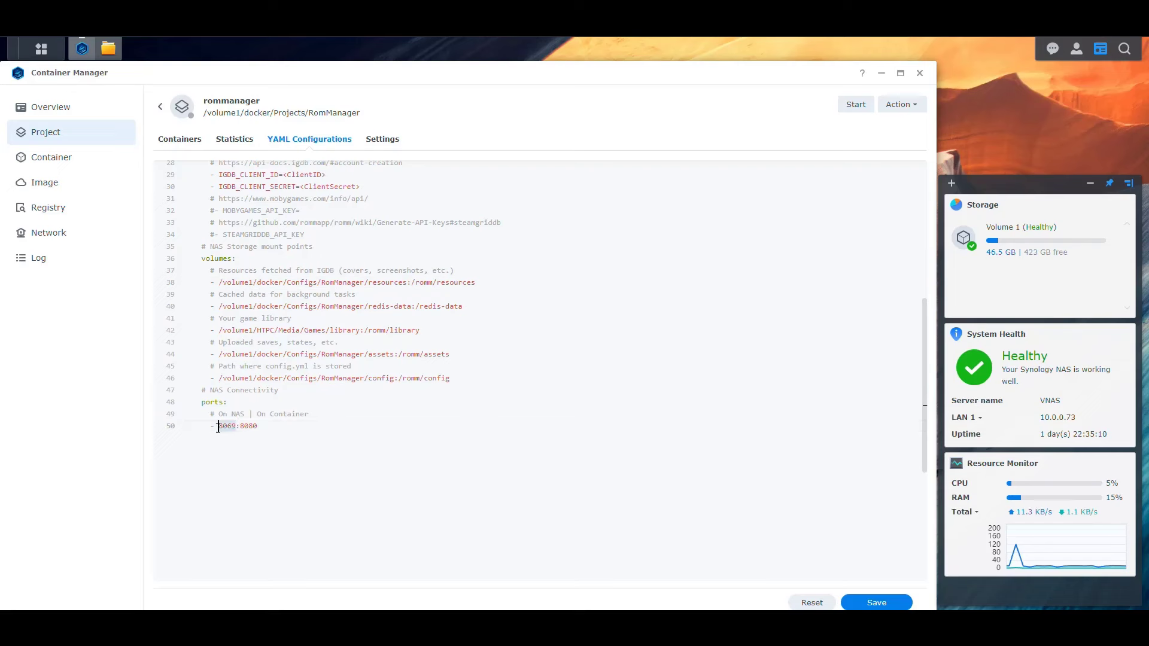
left_click(277, 432)
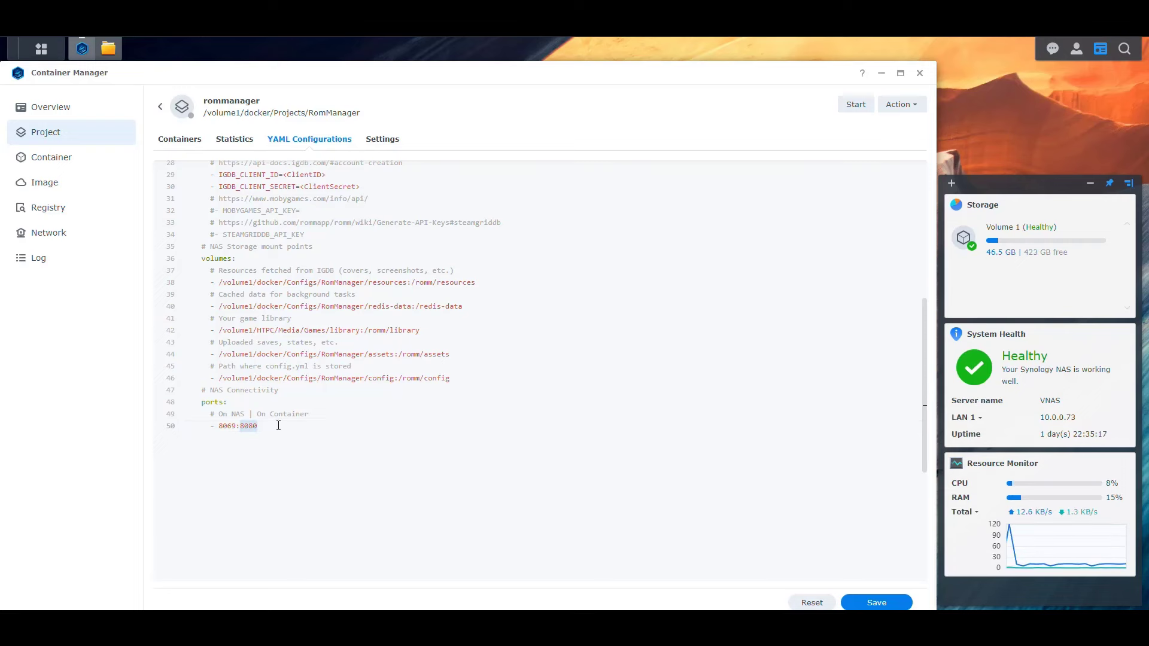
scroll(411, 420, "up", 5)
scroll(411, 420, "up", 2)
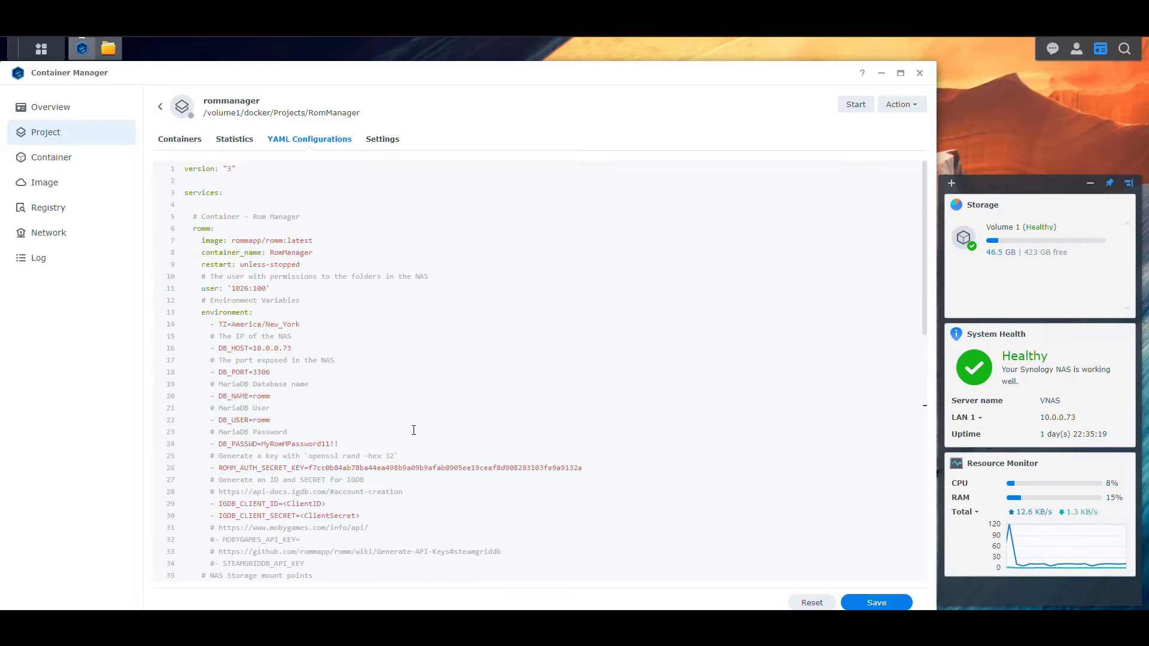
scroll(428, 413, "down", 2)
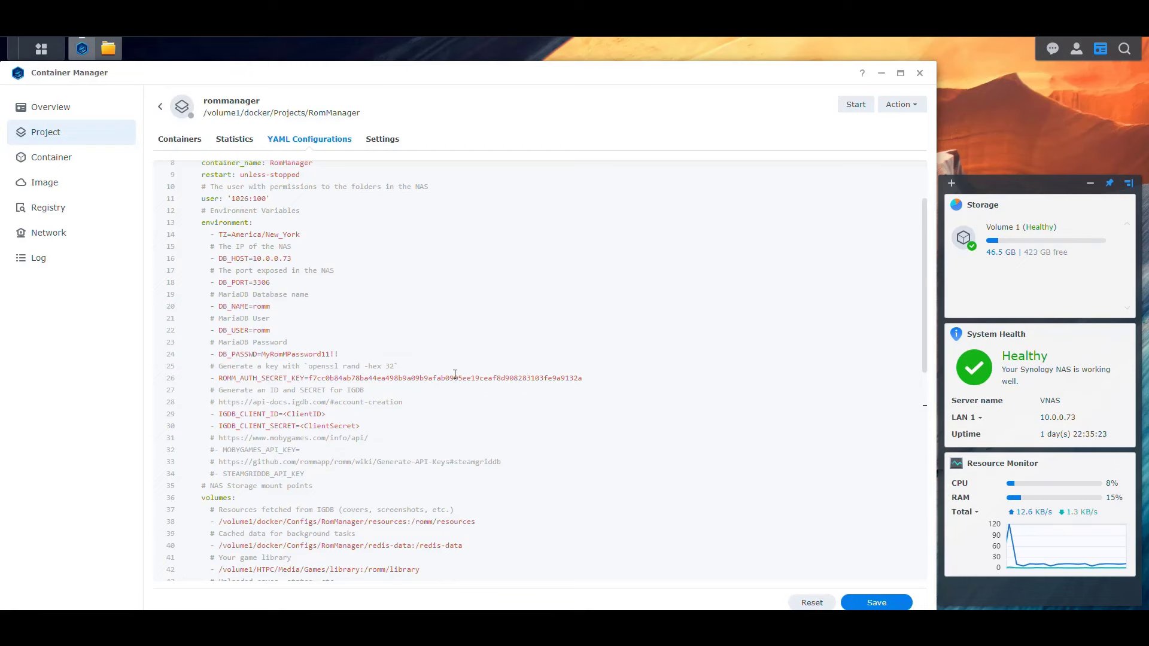
scroll(455, 374, "down", 1)
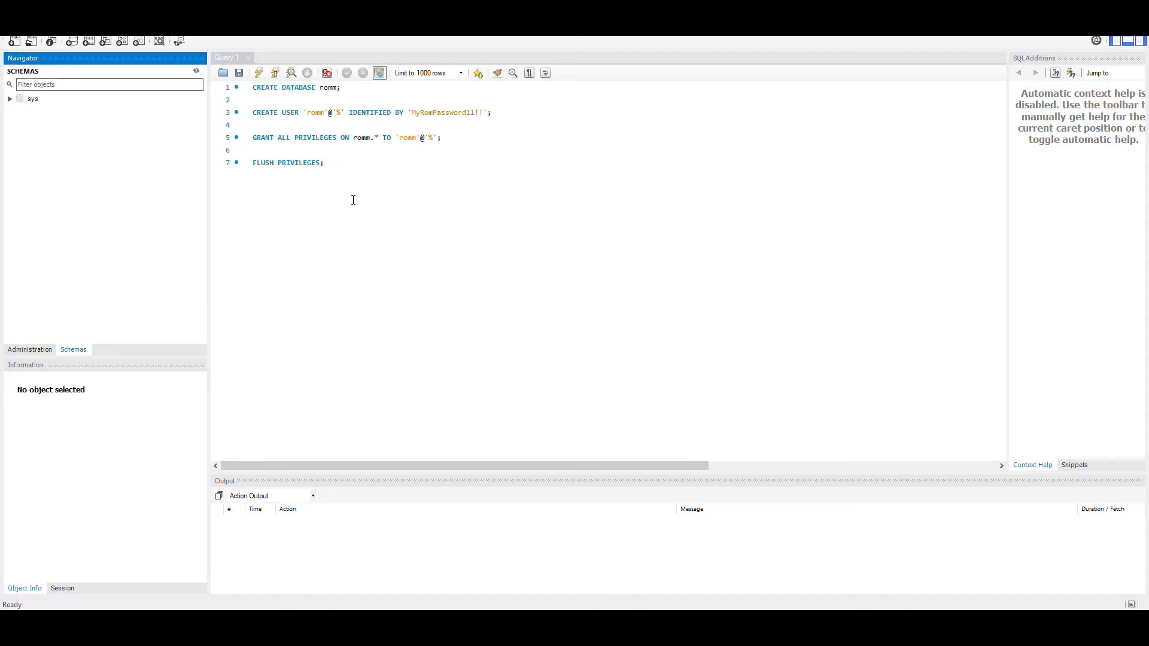
Step: Replace the Query 1 contents with the pasted romm database setup script
key("ctrl+a")
key("ctrl+c")
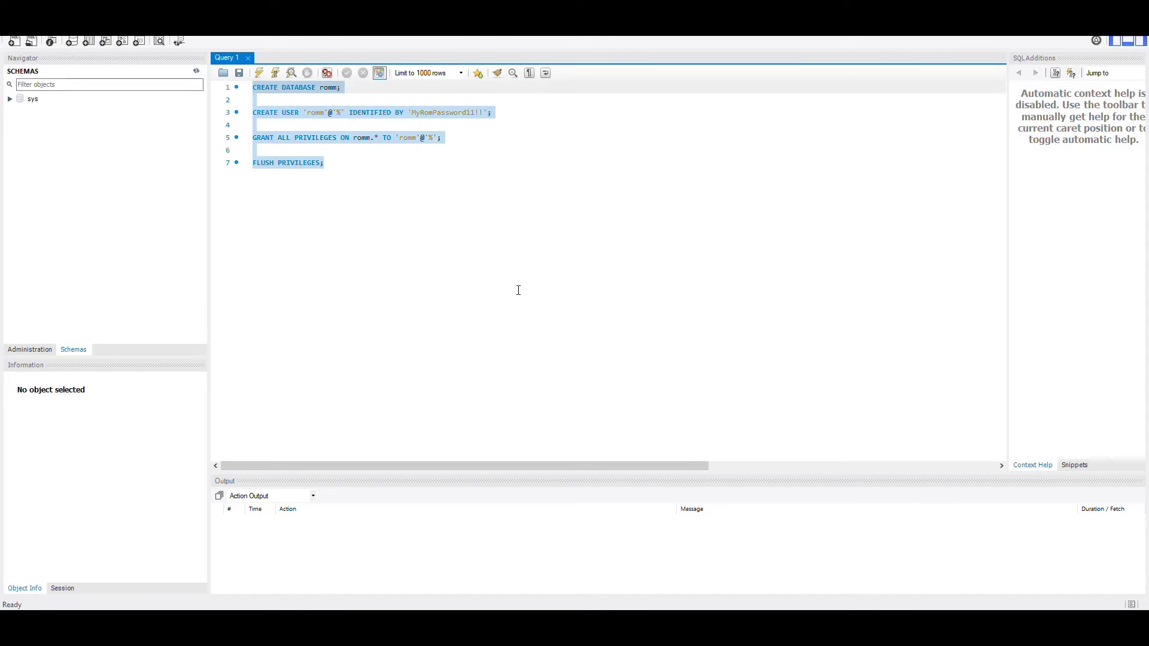
key("Delete")
key("ctrl+v")
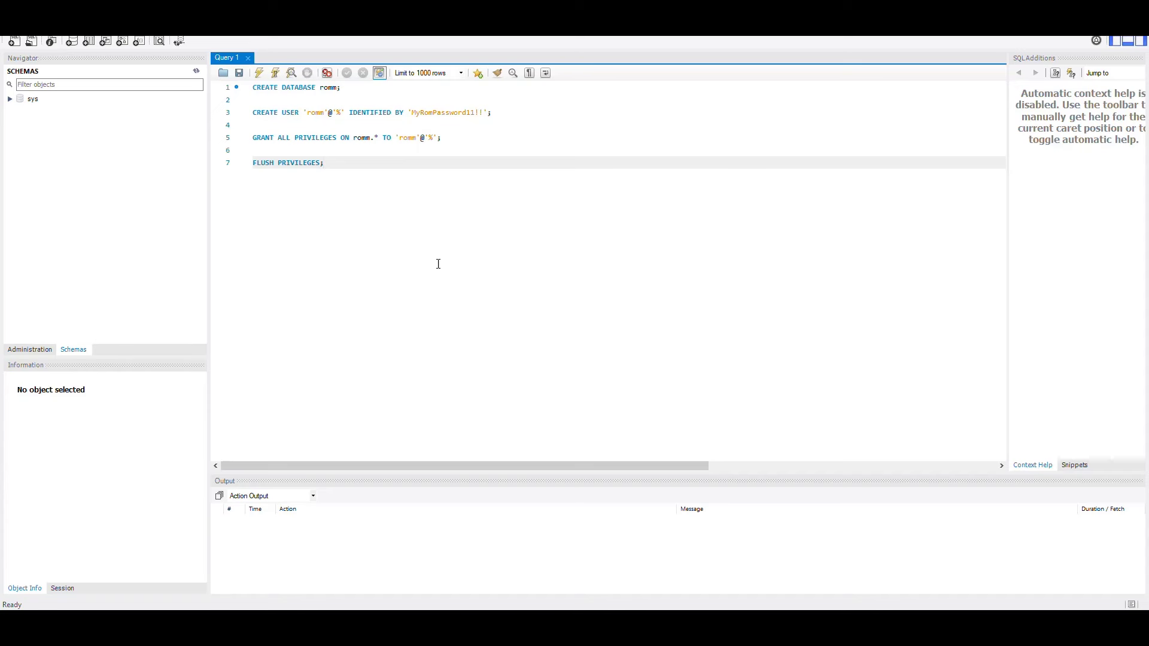
right_click(108, 168)
left_click(130, 195)
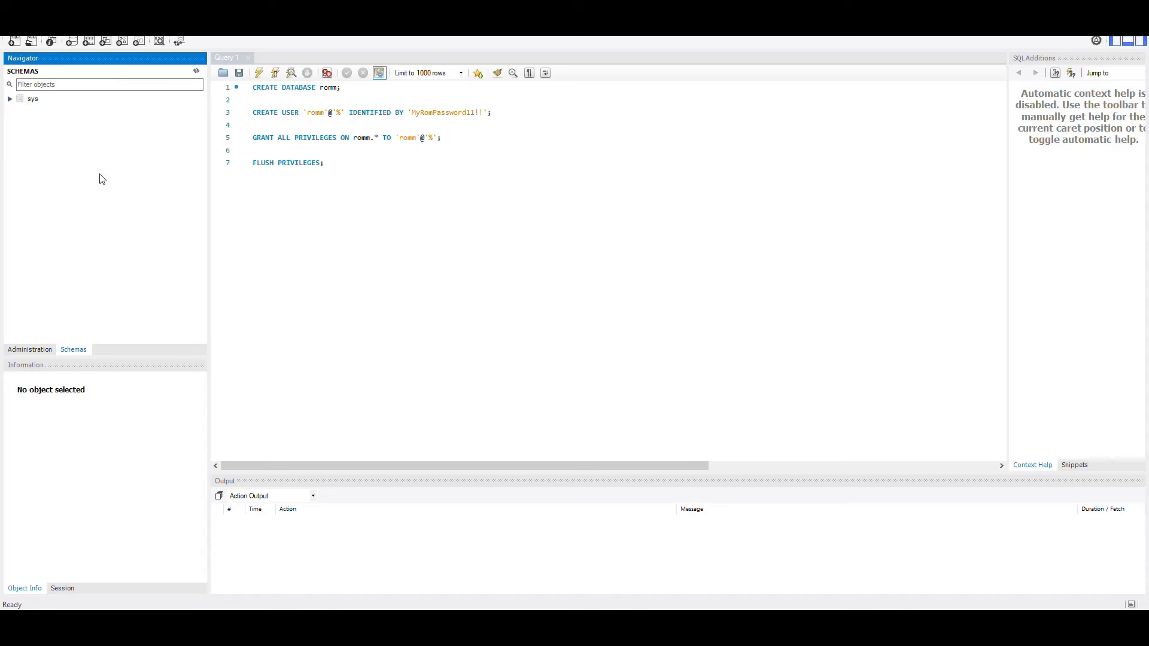
Step: Check Server > Users and Privileges, then select the CREATE DATABASE romm statement
left_click(150, 27)
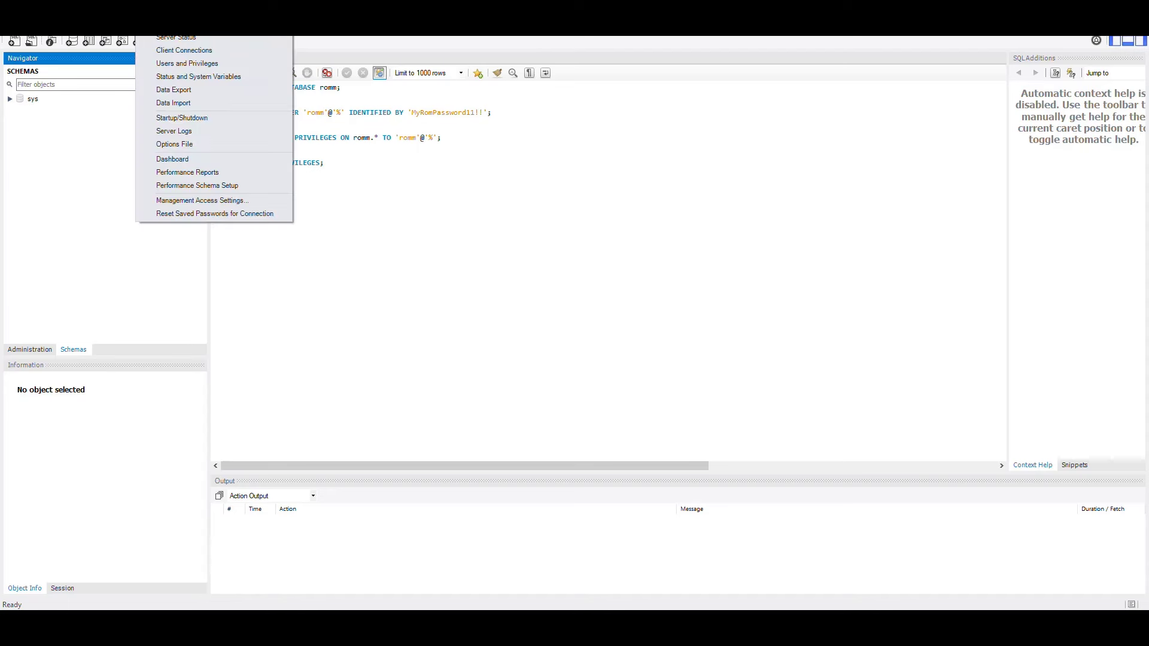
left_click(179, 64)
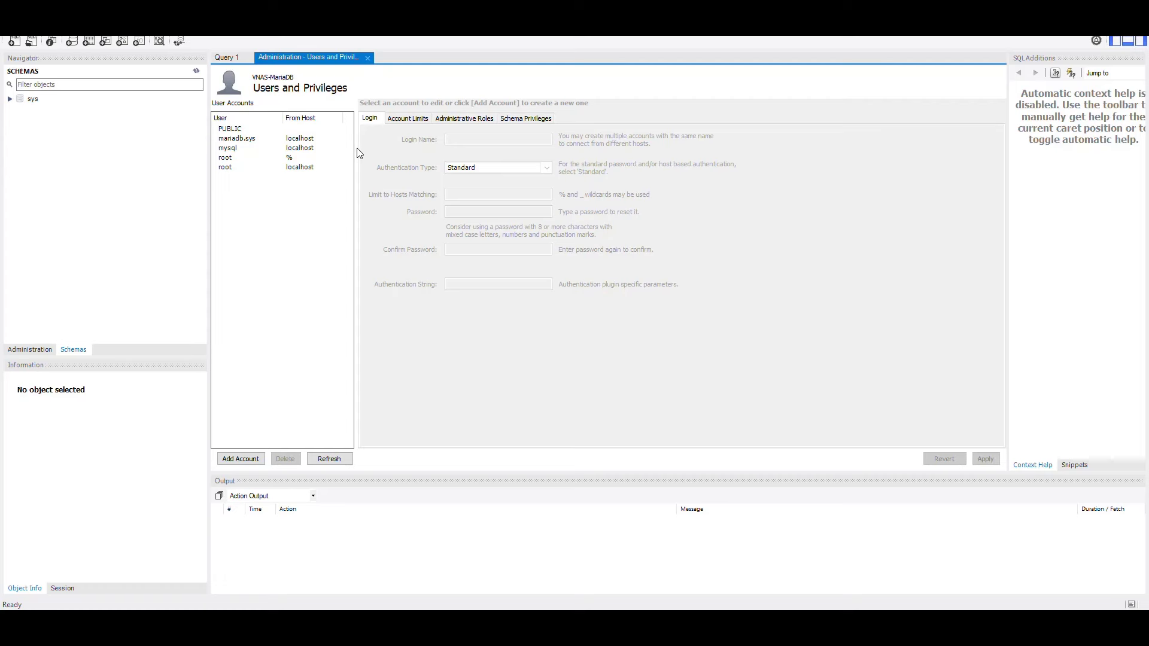
left_click(367, 58)
left_click_drag(340, 88, 253, 87)
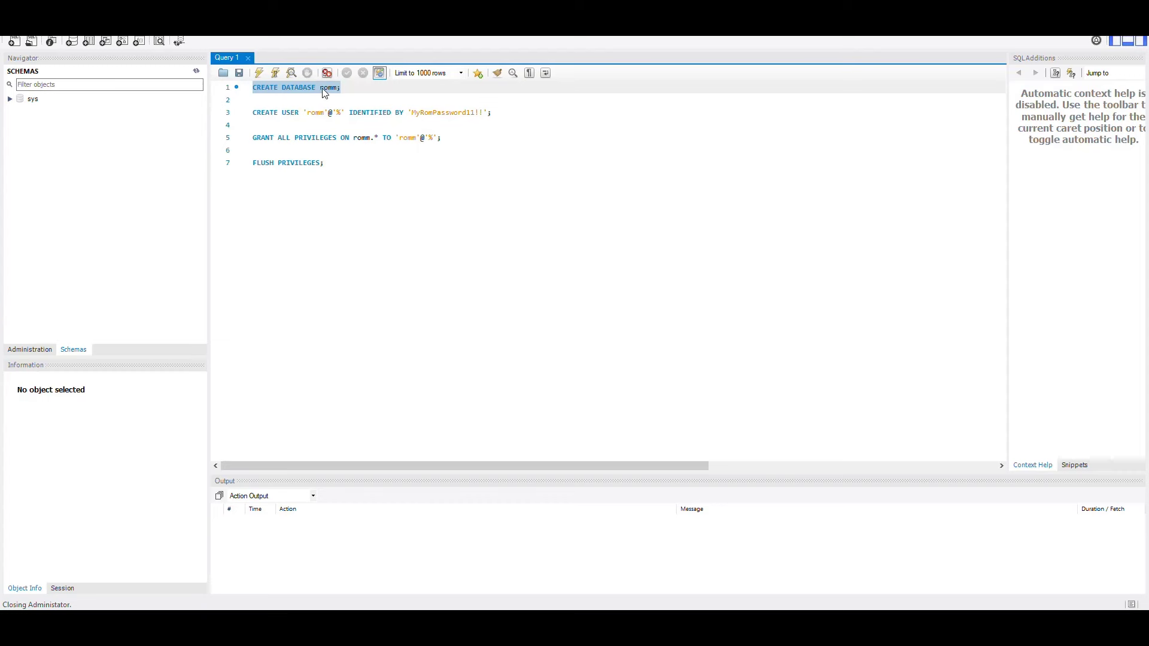
Step: Run CREATE DATABASE romm and refresh the Navigator to show the romm schema
left_click(276, 79)
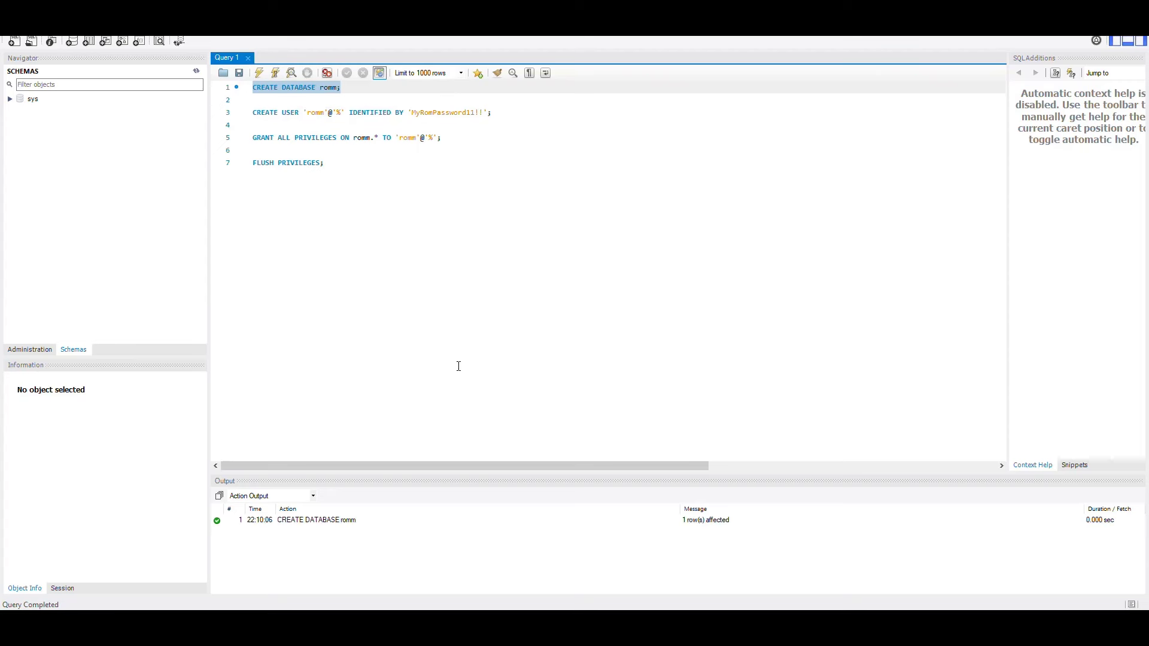
right_click(69, 179)
left_click(98, 214)
left_click(10, 98)
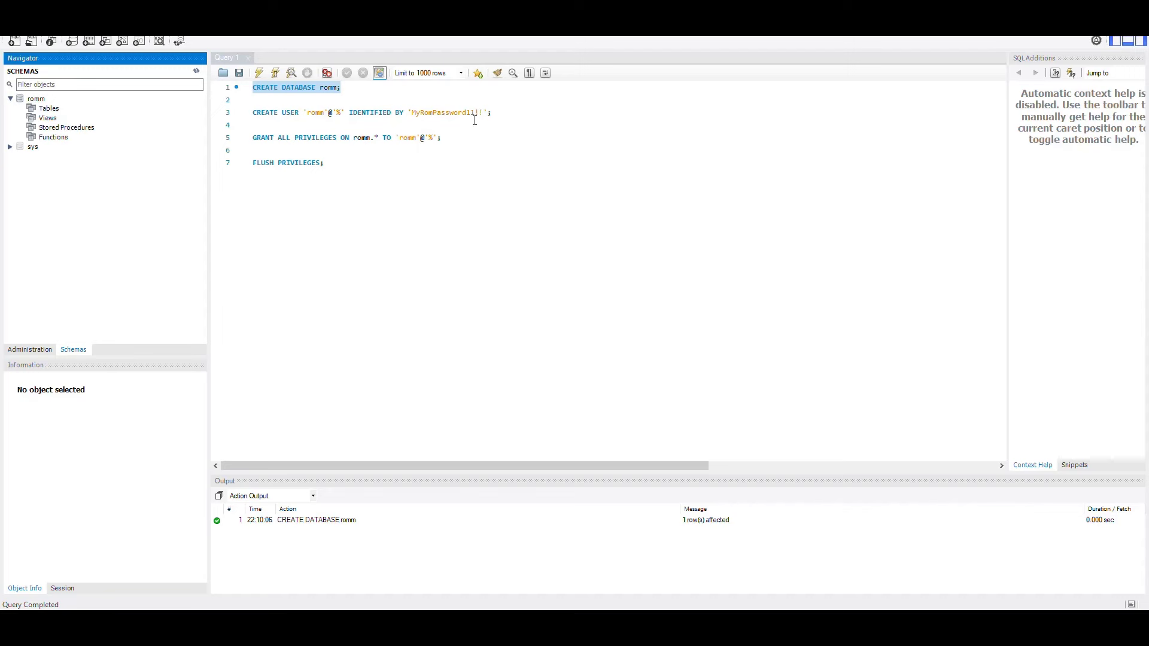
left_click_drag(492, 113, 248, 116)
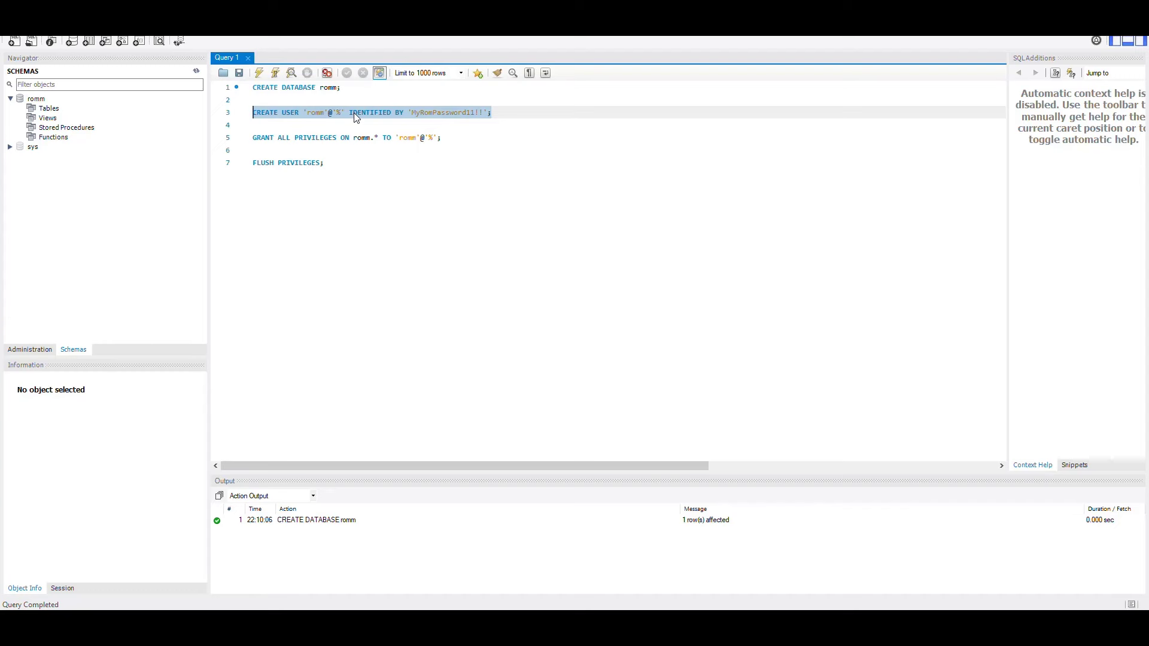
left_click(35, 98)
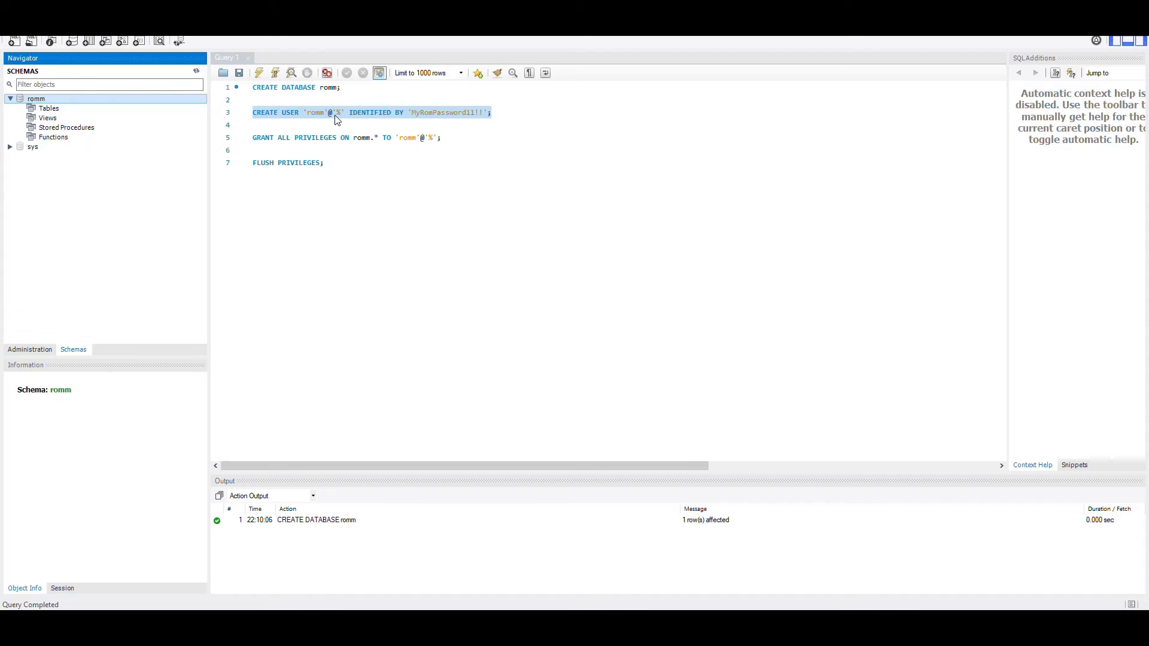
Step: Add the missing m to the romm user's password and execute the CREATE USER statement
left_click(412, 114)
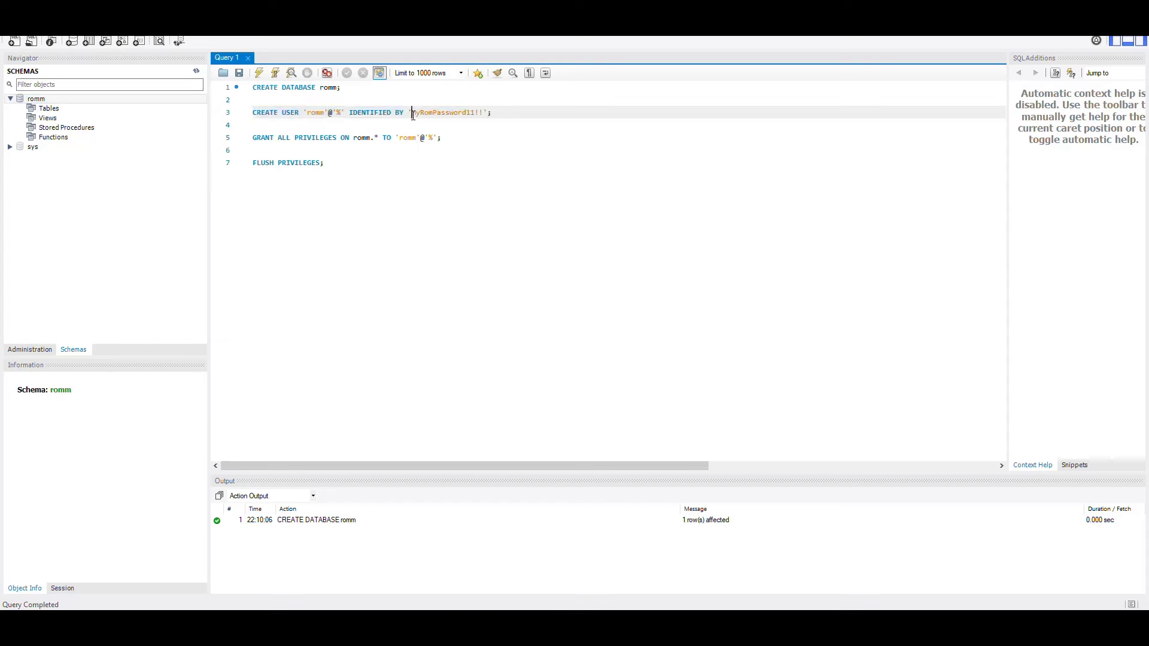
left_click_drag(412, 113, 485, 117)
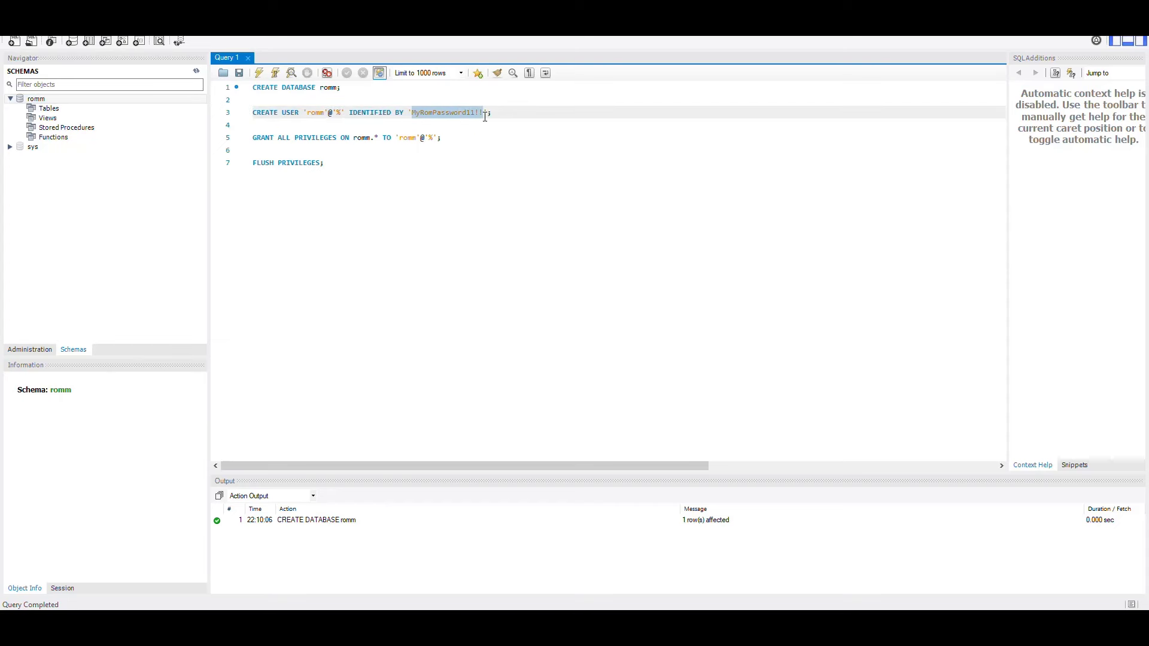
left_click(432, 112)
type("m")
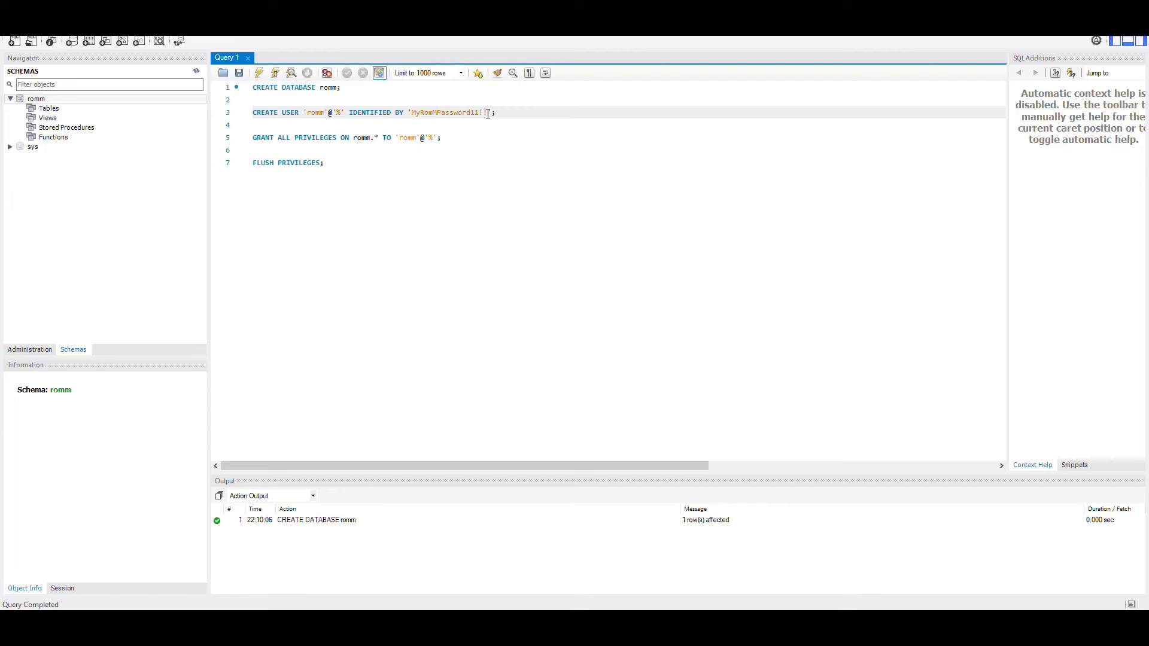
left_click_drag(506, 112, 254, 113)
left_click(276, 73)
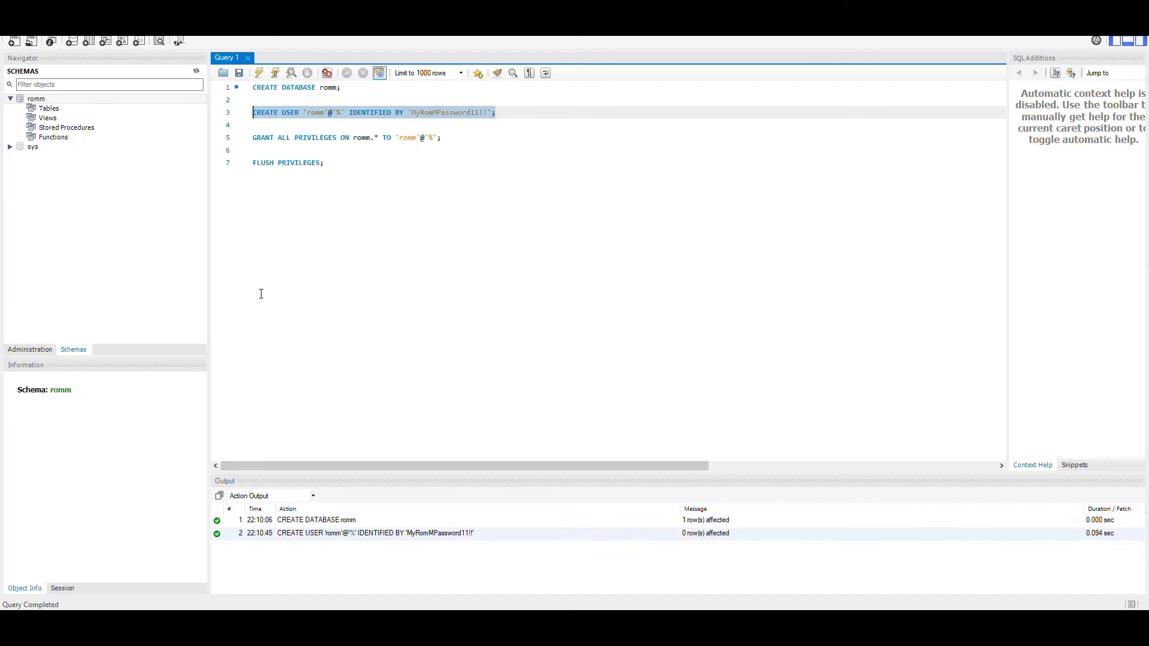
Step: Look up the new romm account in Users and Privileges
left_click(153, 30)
left_click(168, 64)
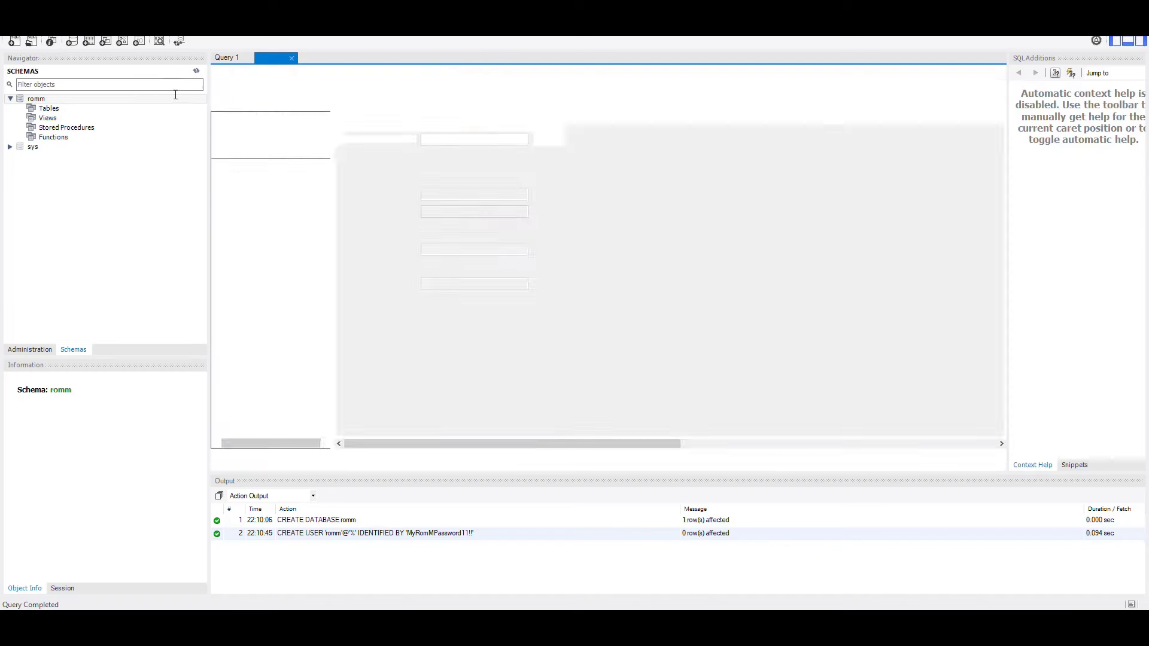
left_click(243, 161)
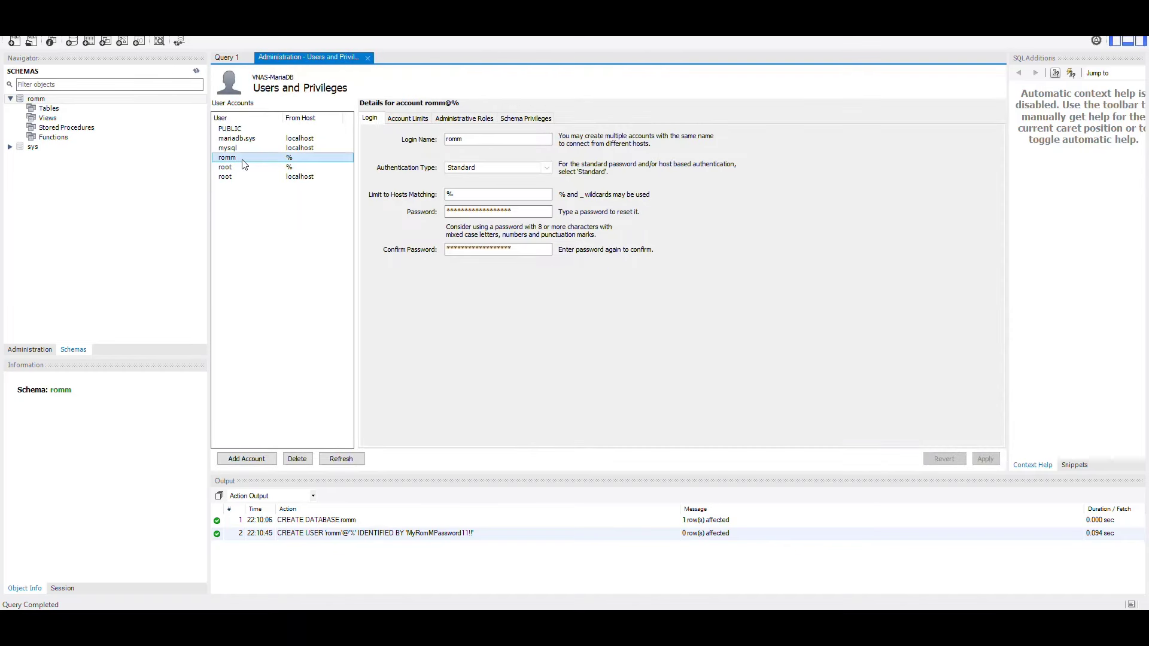
left_click(368, 58)
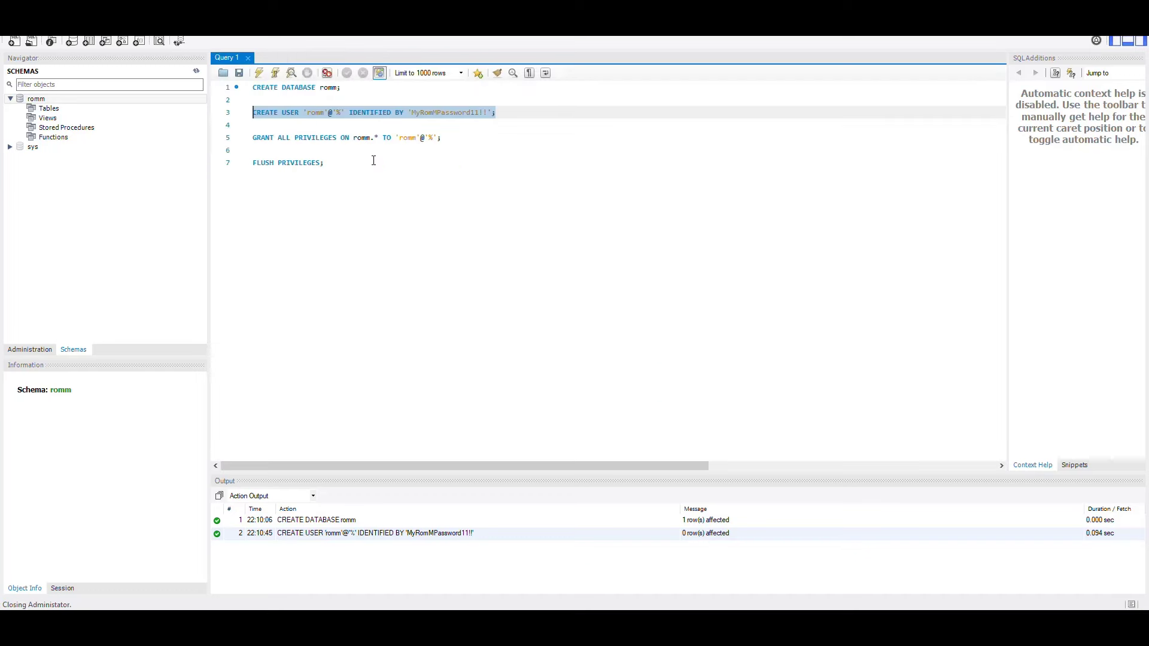
Step: Execute GRANT ALL PRIVILEGES for romm, then FLUSH PRIVILEGES
left_click_drag(450, 138, 252, 140)
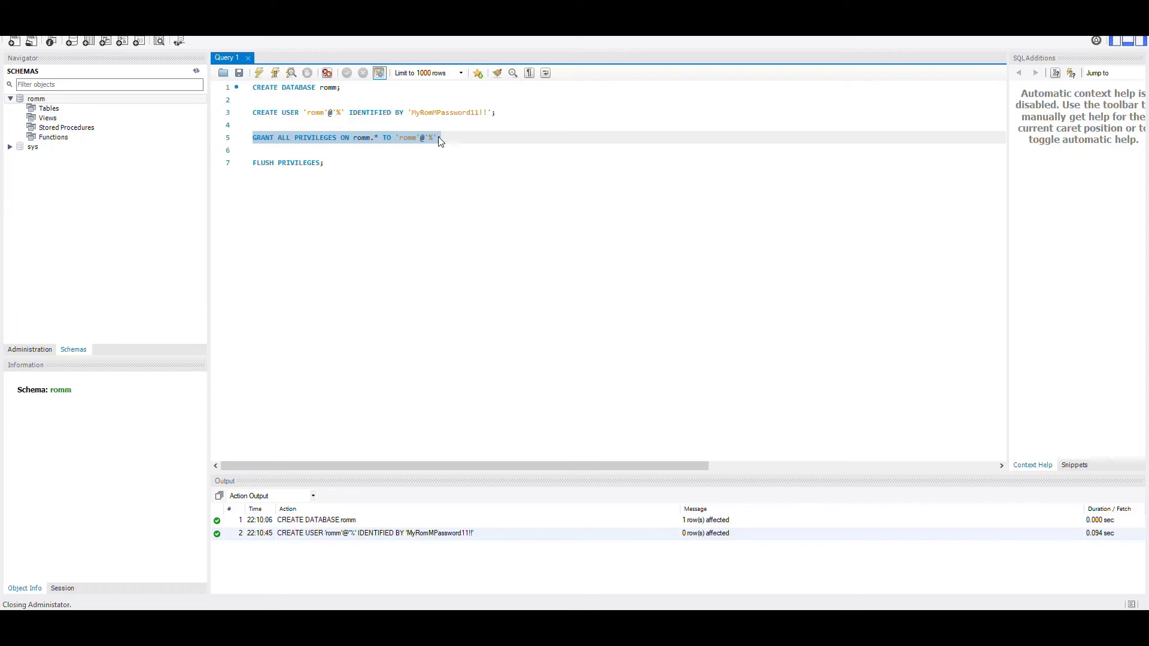
left_click(275, 73)
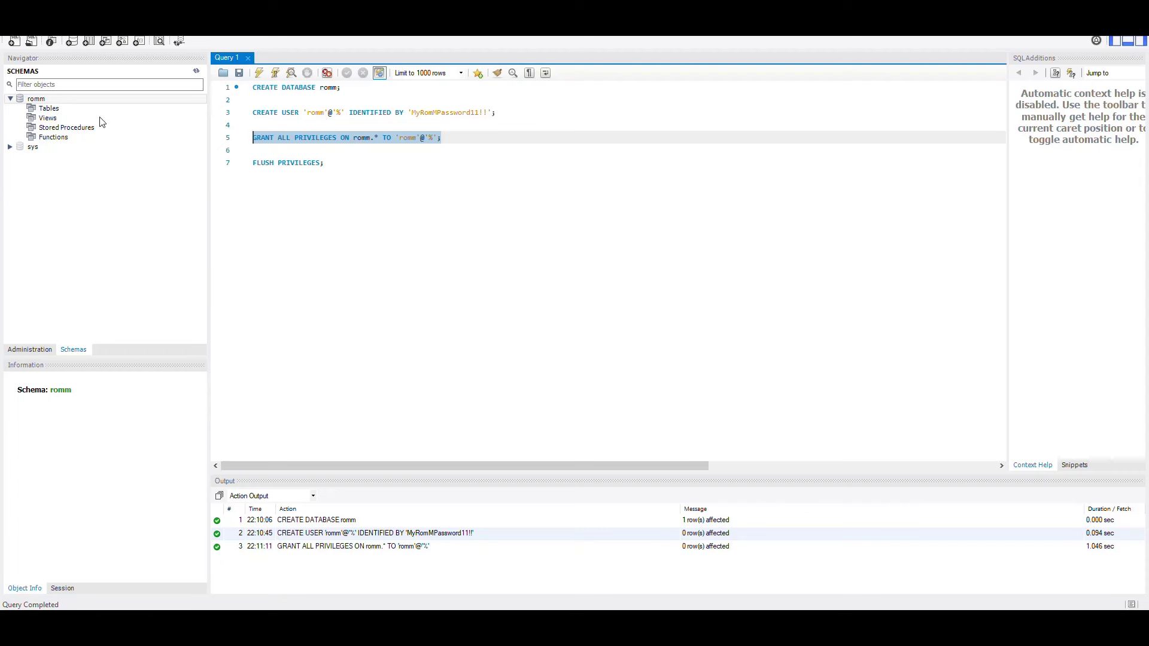
left_click(37, 100)
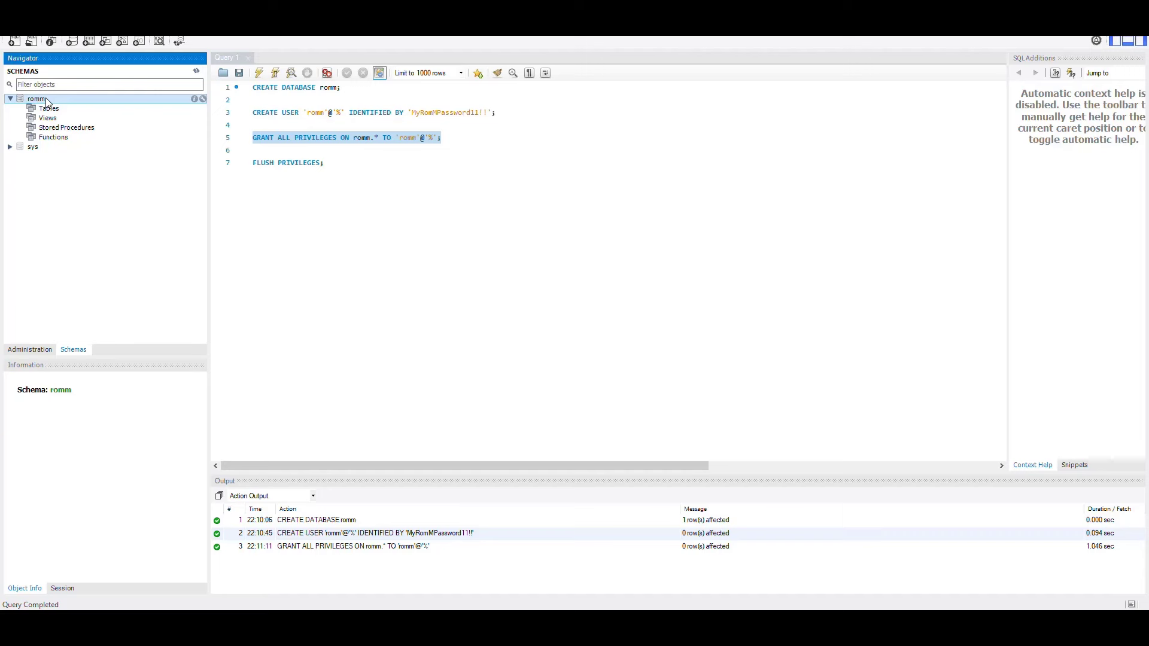
left_click_drag(324, 163, 252, 163)
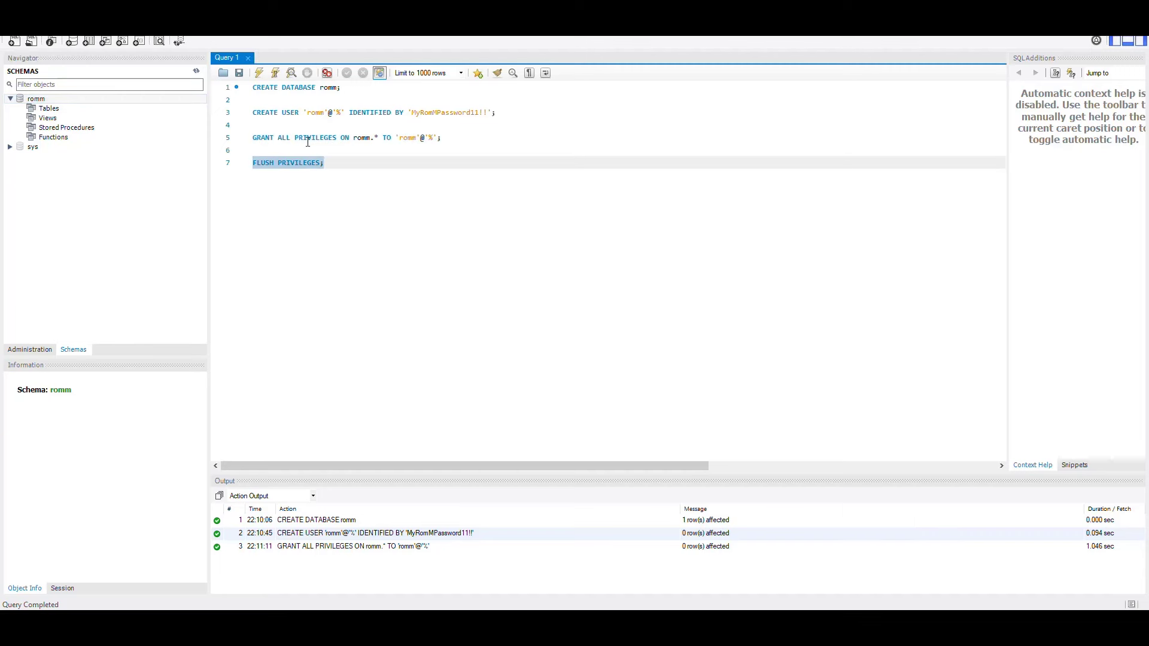
left_click(275, 74)
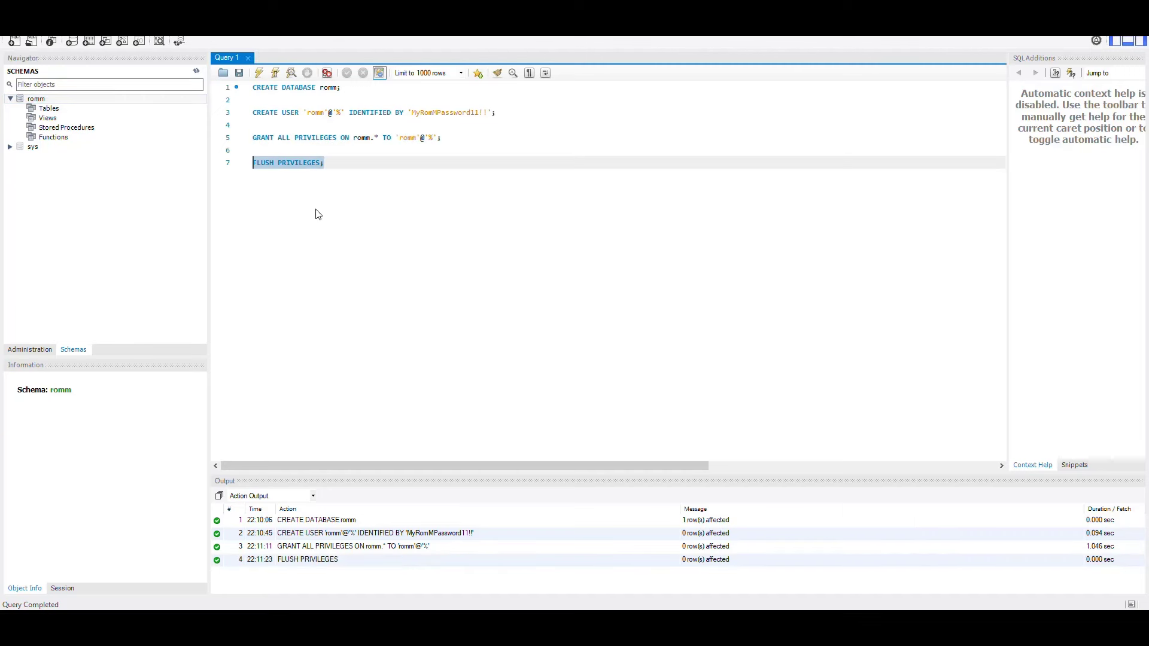
Step: Verify the romm account's schema privileges on the romm database and refresh all schemas
left_click(158, 27)
left_click(173, 71)
left_click(235, 159)
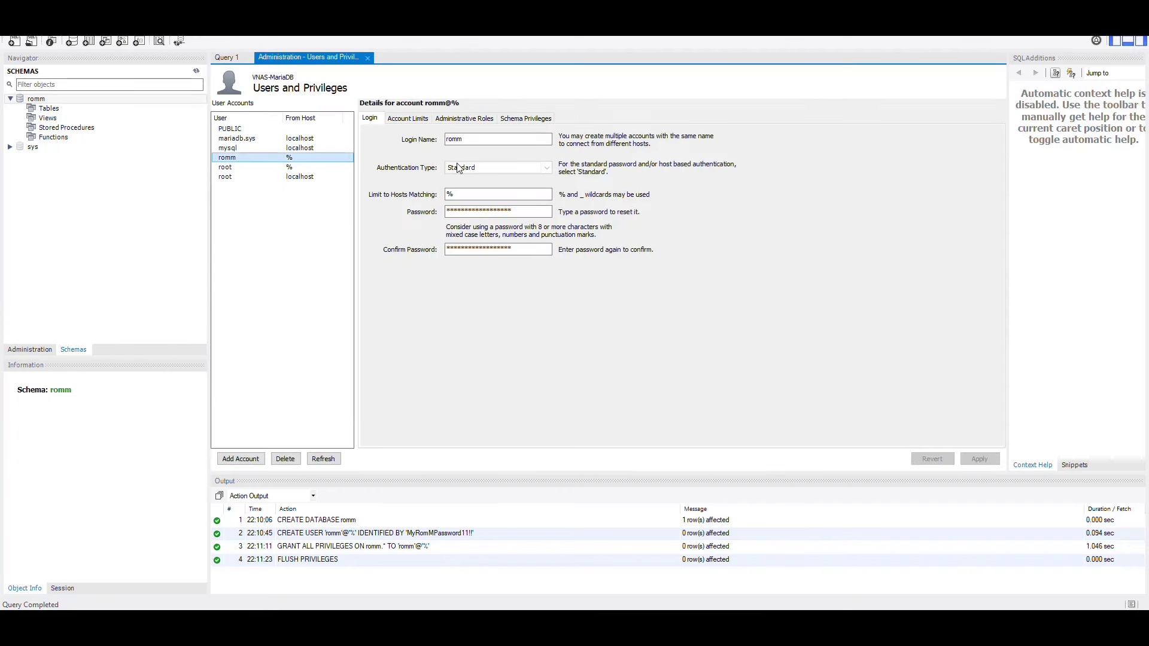
left_click(522, 119)
left_click(386, 150)
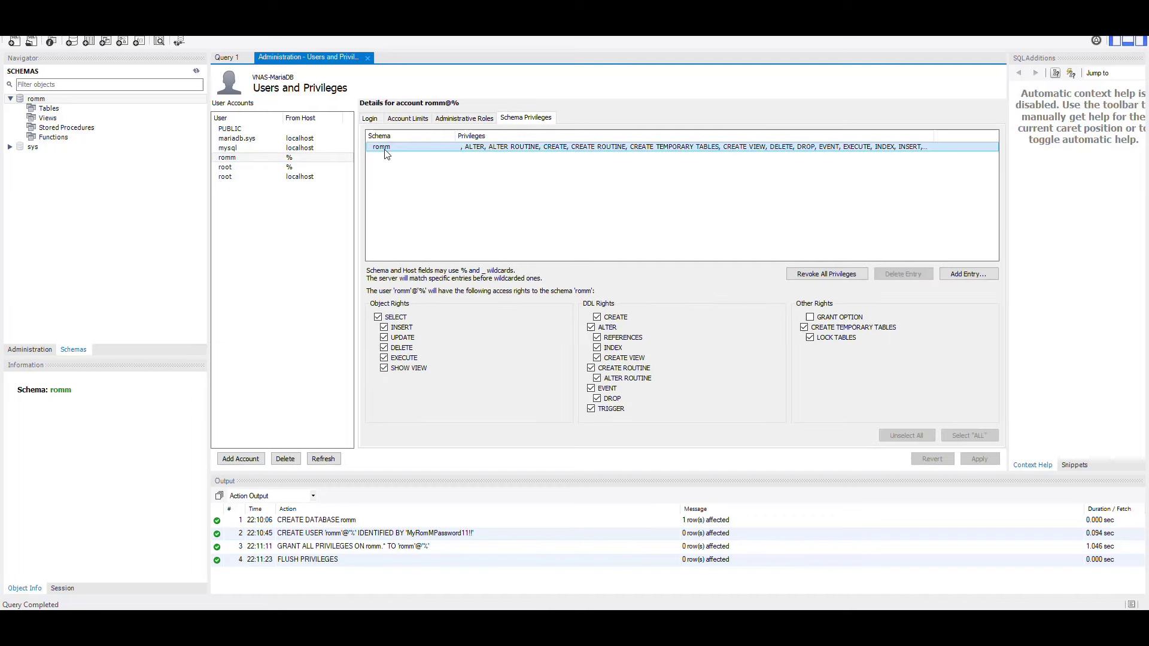
left_click(382, 146)
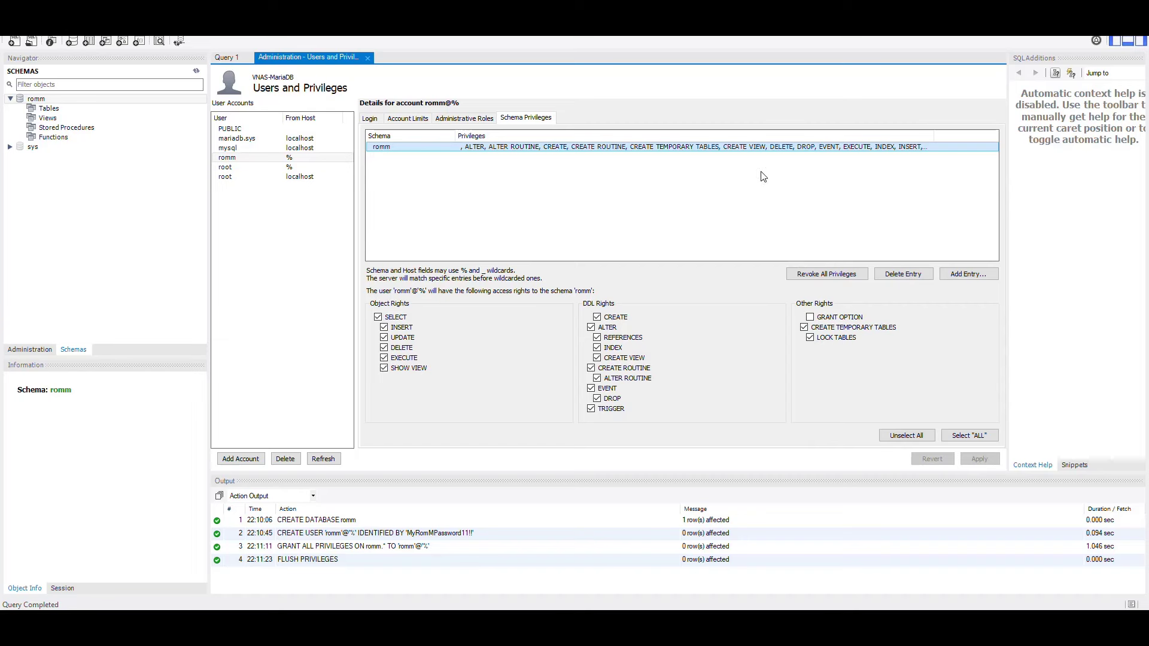
left_click(370, 60)
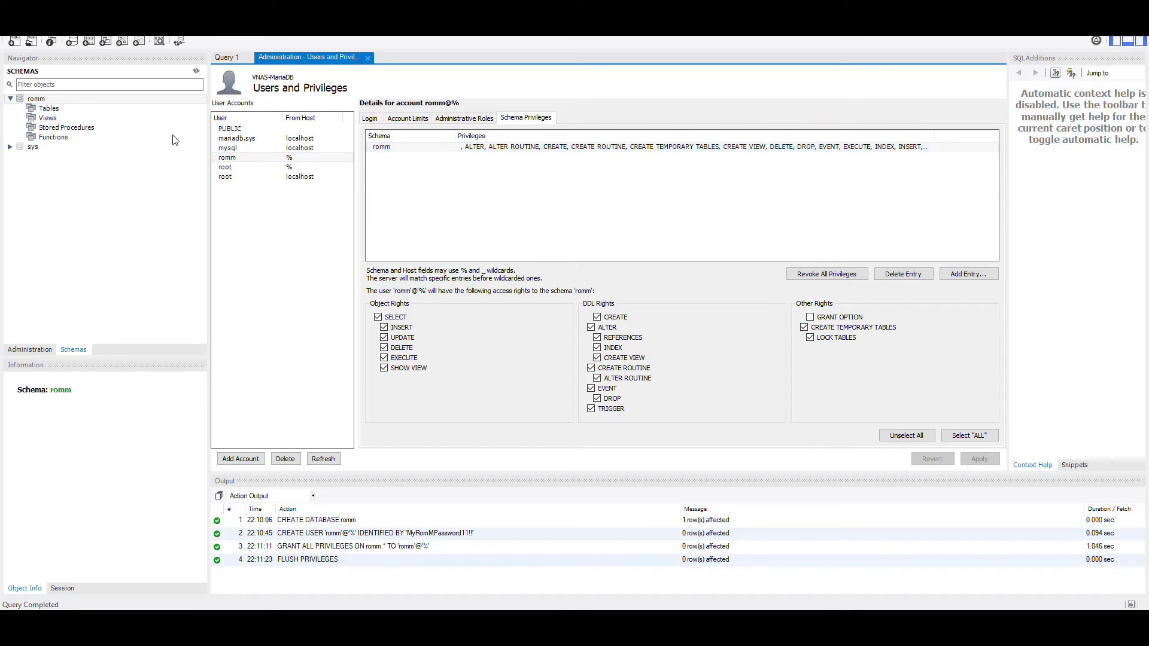
right_click(82, 201)
left_click(105, 233)
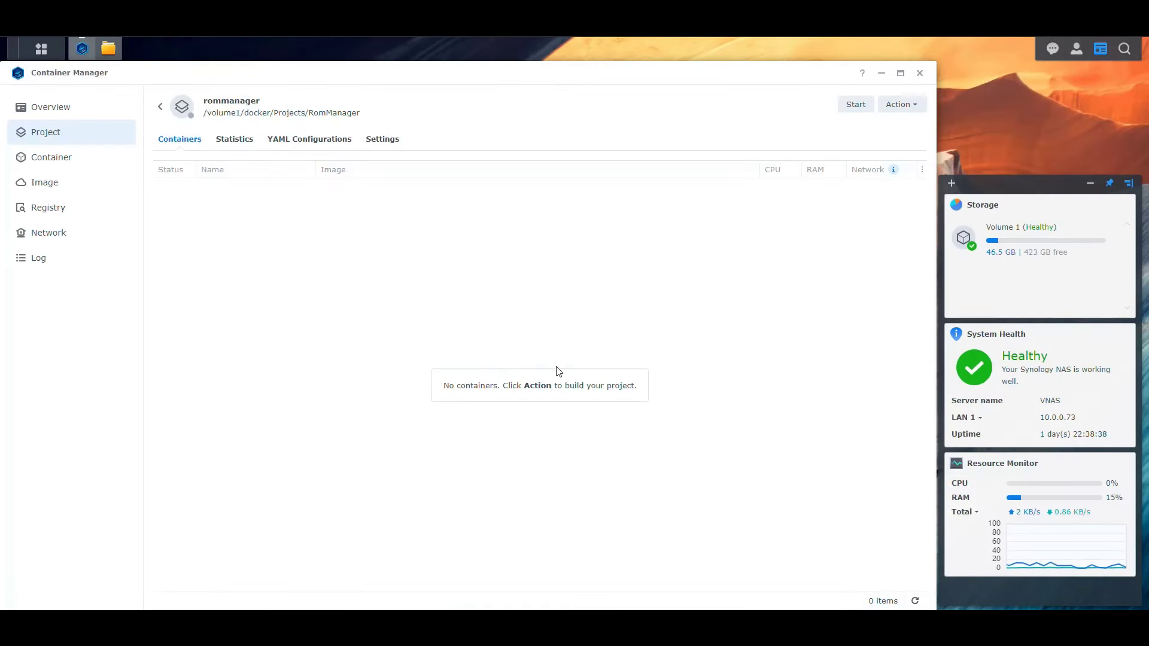
Step: Build the rommanager project, close the build output, and view the RomManager container's log
left_click(901, 105)
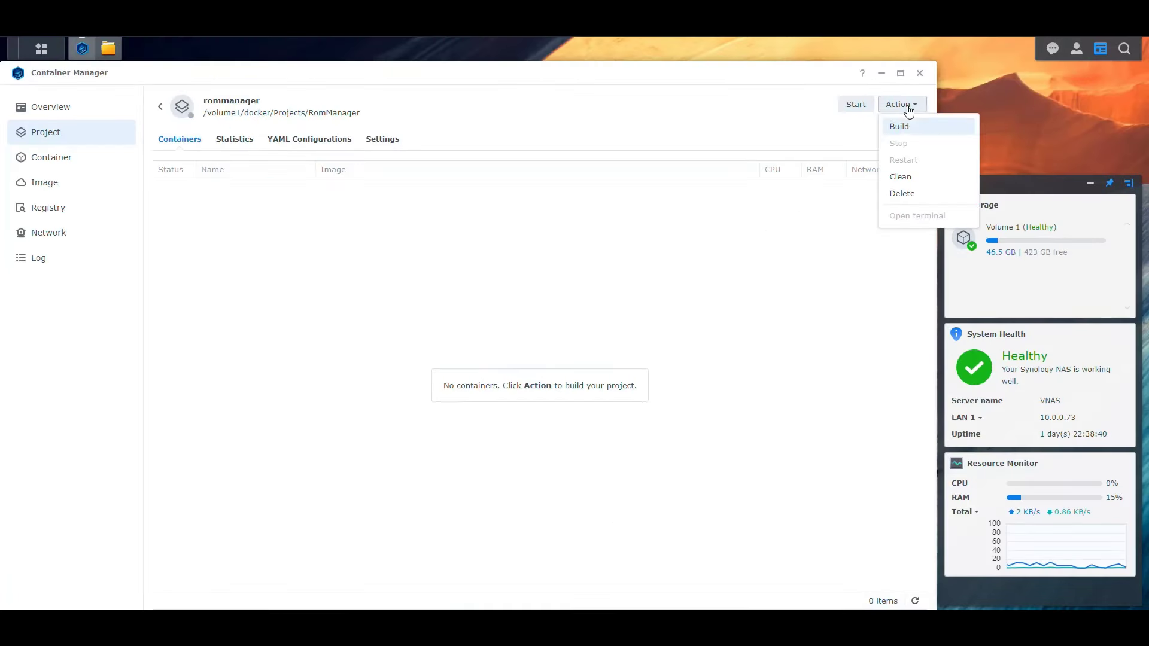
left_click(906, 125)
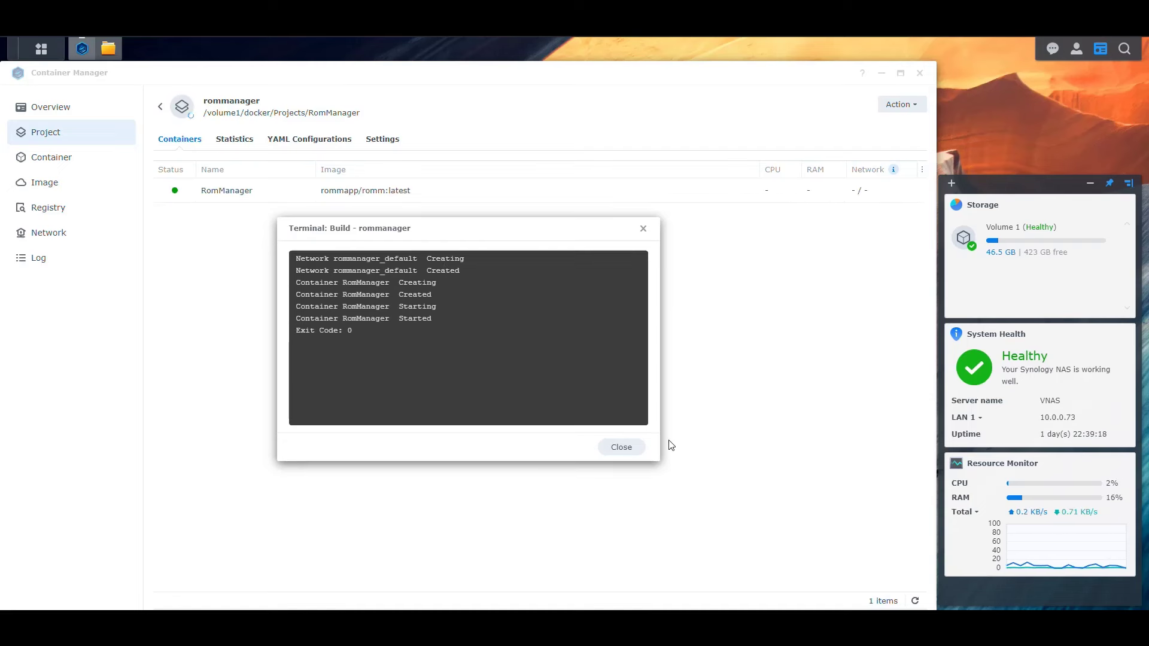
left_click(623, 449)
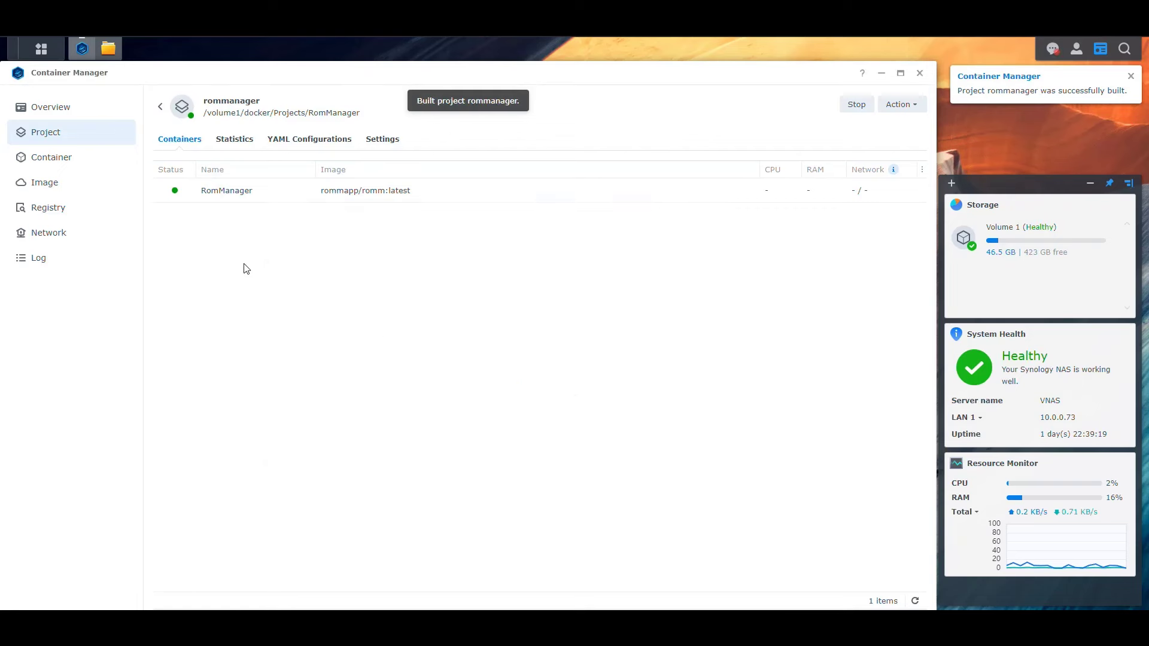
left_click(226, 190)
left_click(264, 141)
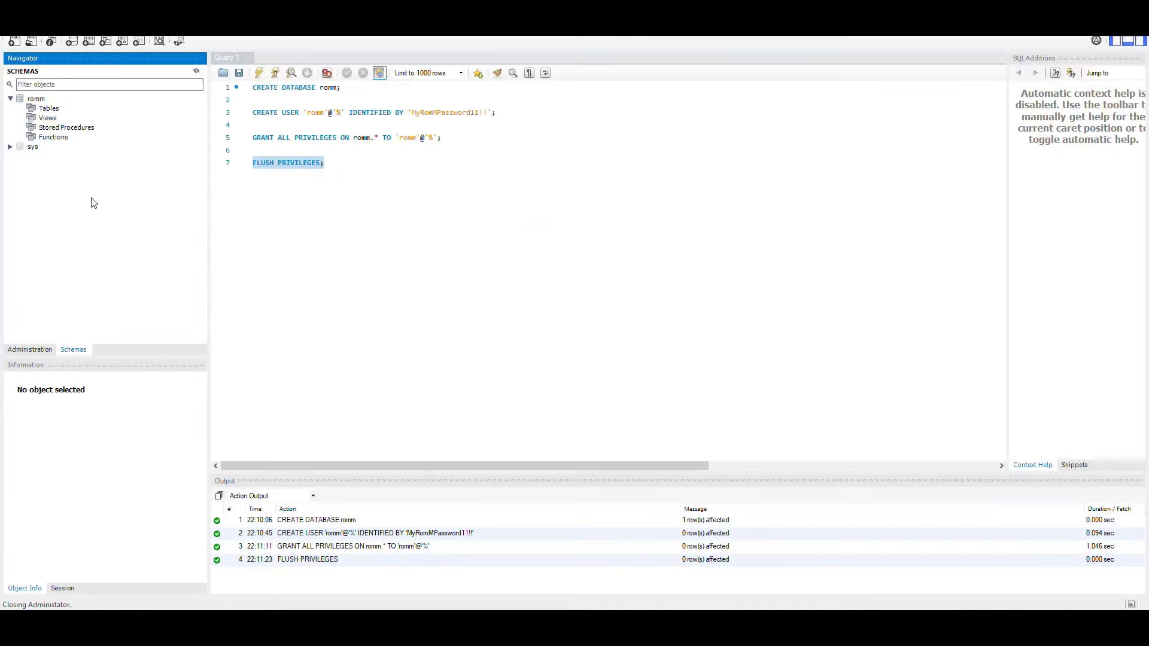
Step: Refresh the Workbench schemas, then reload the RomManager log until Redis connects and migration starts
right_click(92, 201)
left_click(128, 234)
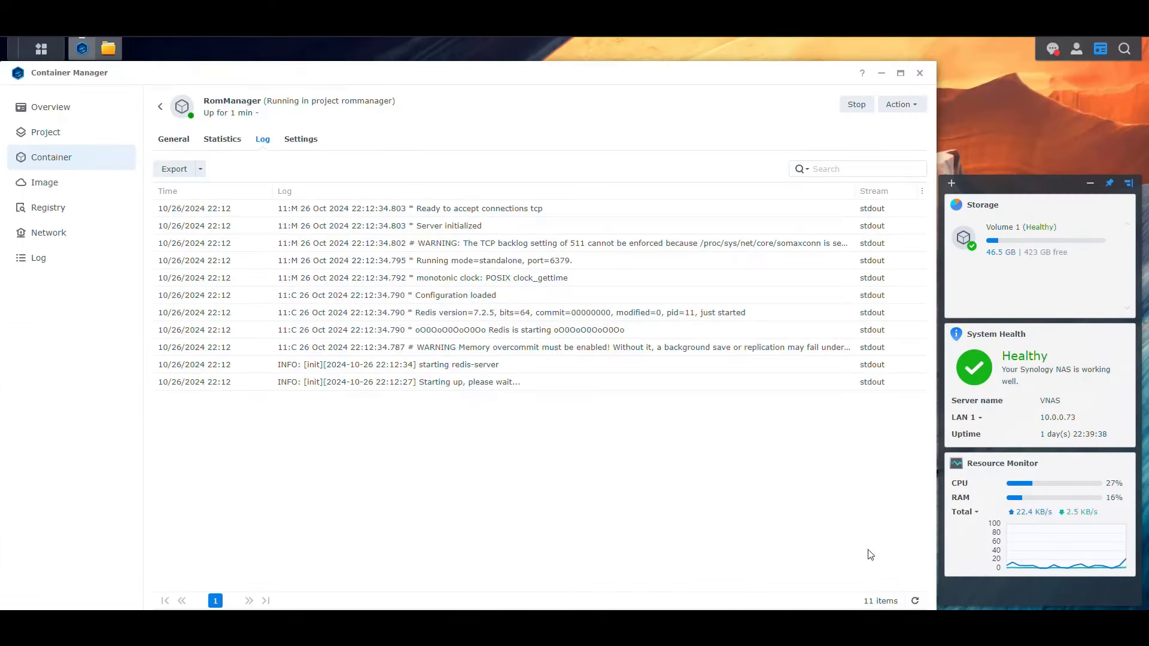
left_click(914, 602)
left_click(914, 602)
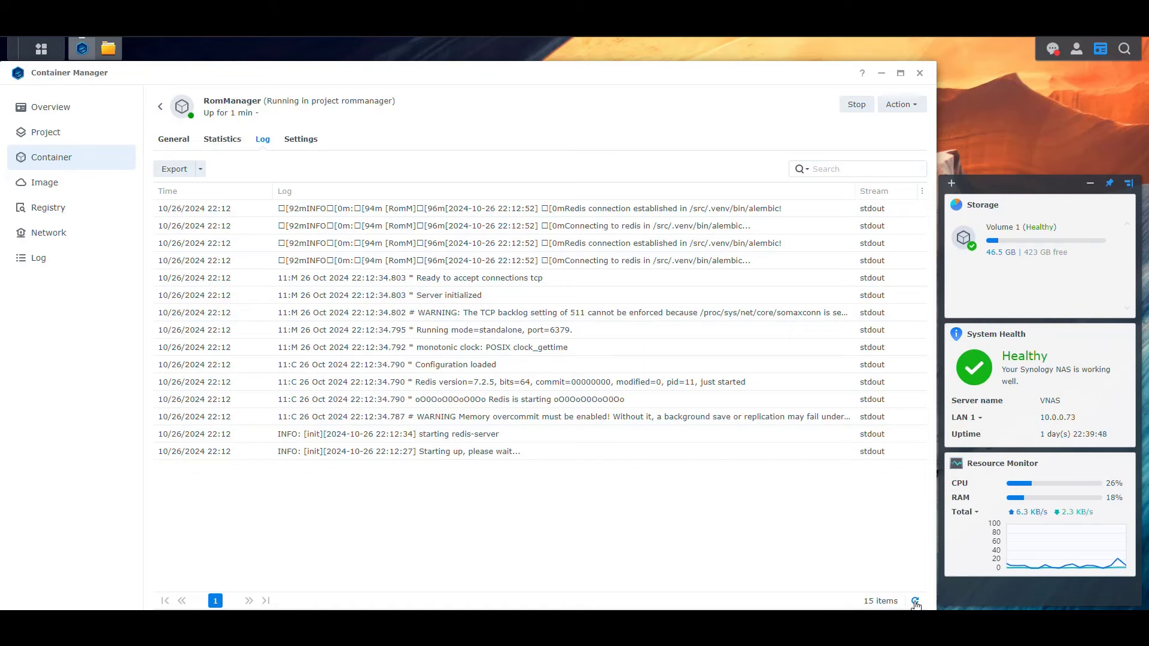
left_click(915, 602)
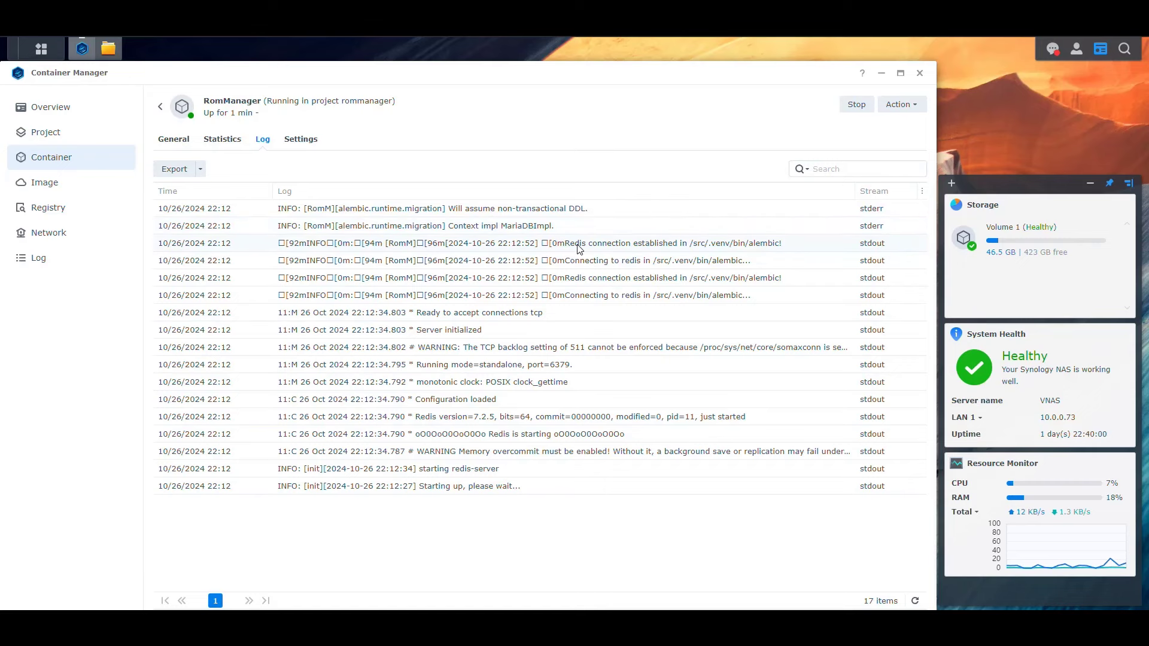
left_click(916, 603)
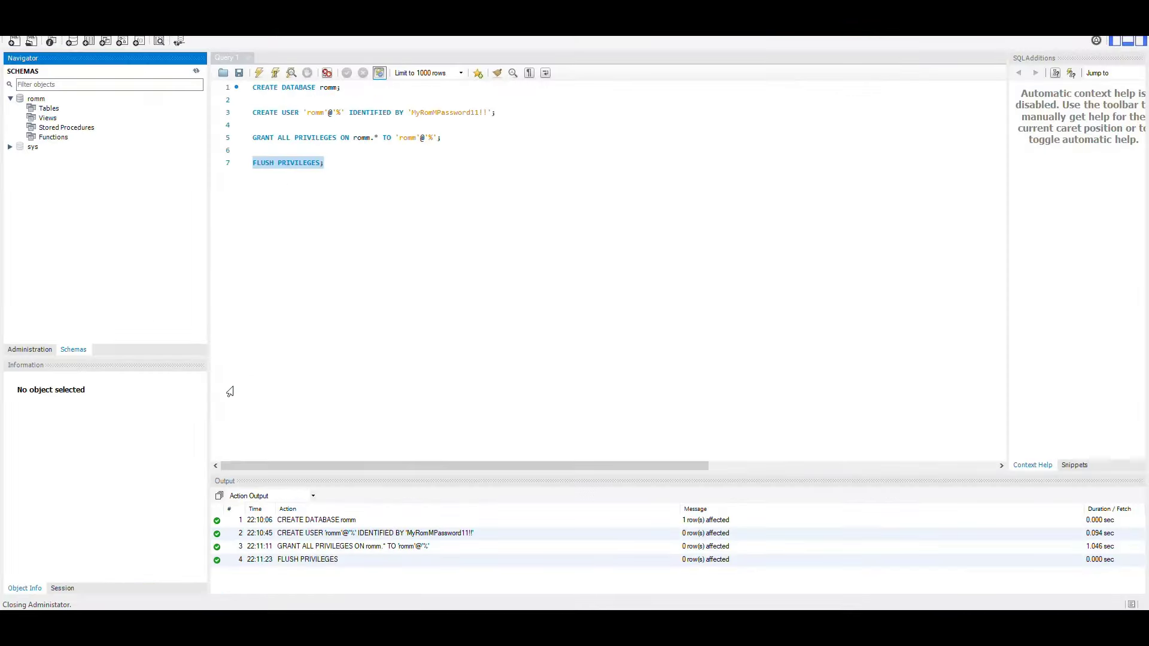
Step: Refresh all schemas, expand romm's Tables to show RomM's tables, then reload the RomManager log
right_click(101, 222)
left_click(132, 259)
left_click(22, 108)
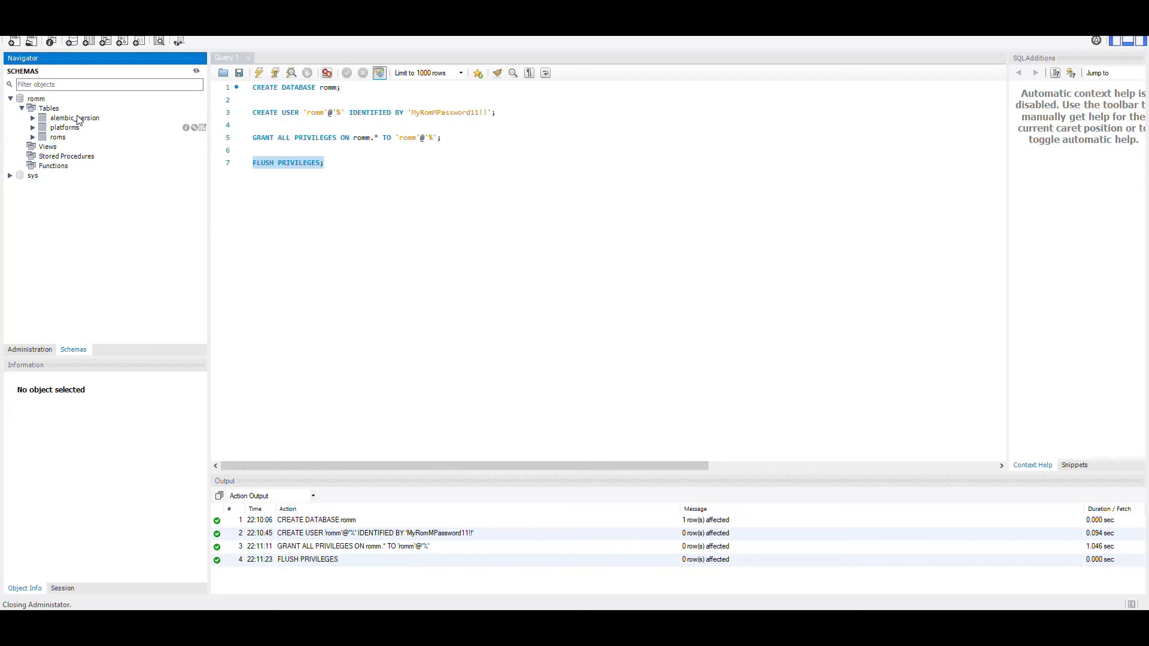
right_click(125, 234)
left_click(154, 267)
mouse_move(627, 629)
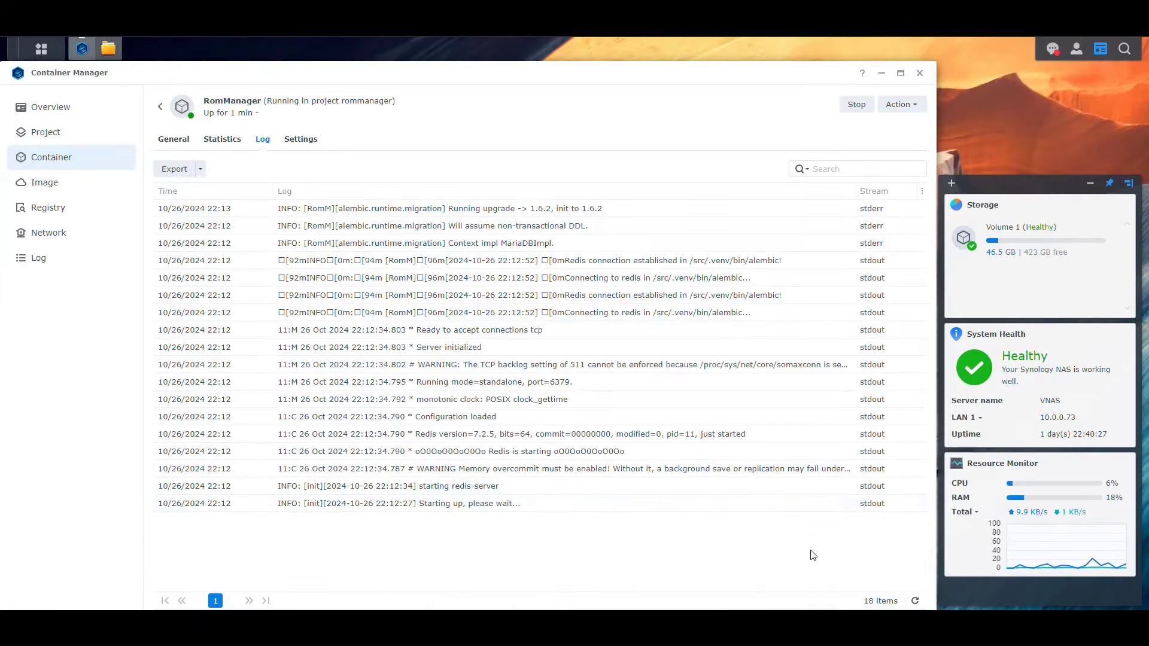
left_click(916, 602)
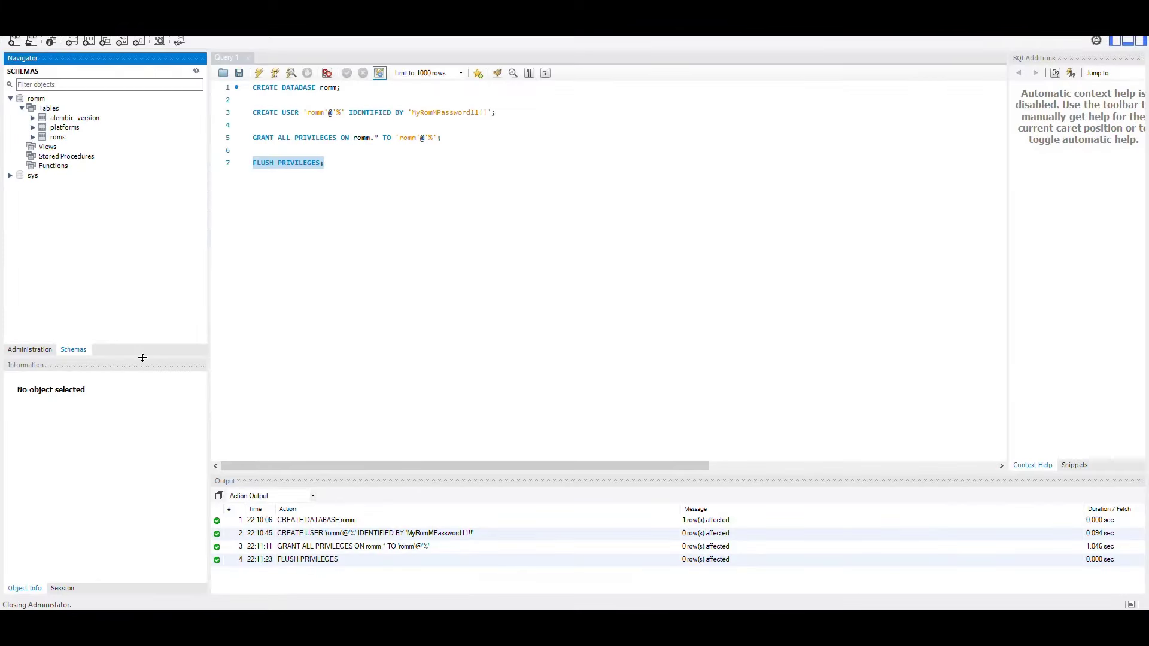
Step: Refresh the Workbench schemas again and reload the RomManager log to follow migrations toward 1.7.1
right_click(77, 271)
left_click(113, 303)
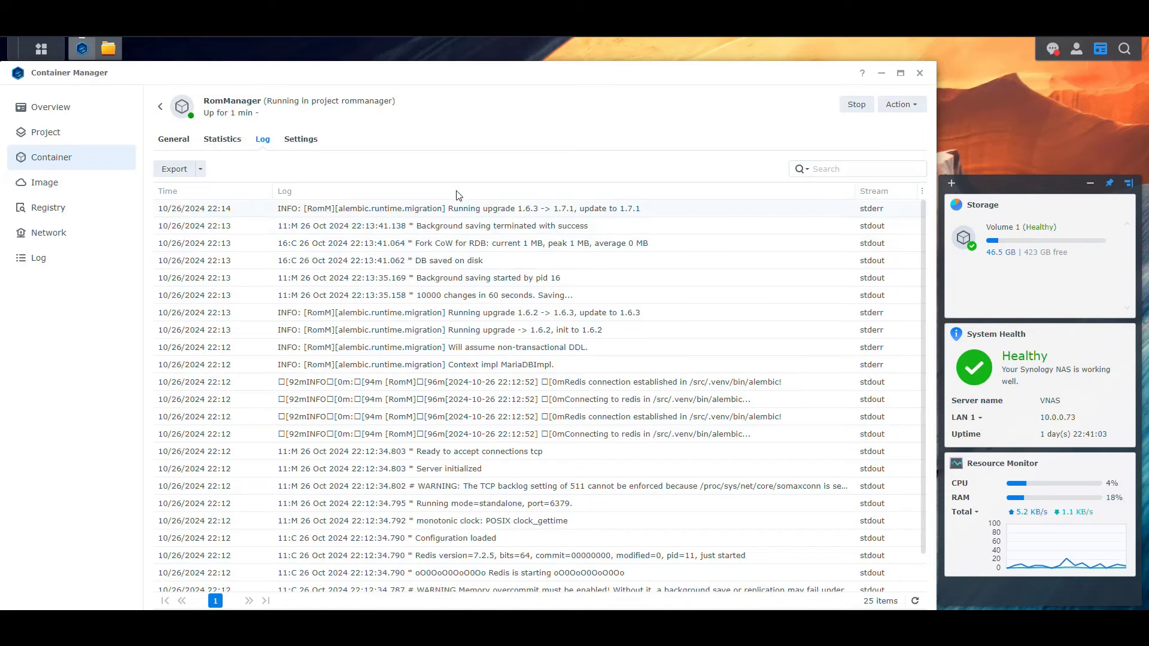
left_click(916, 602)
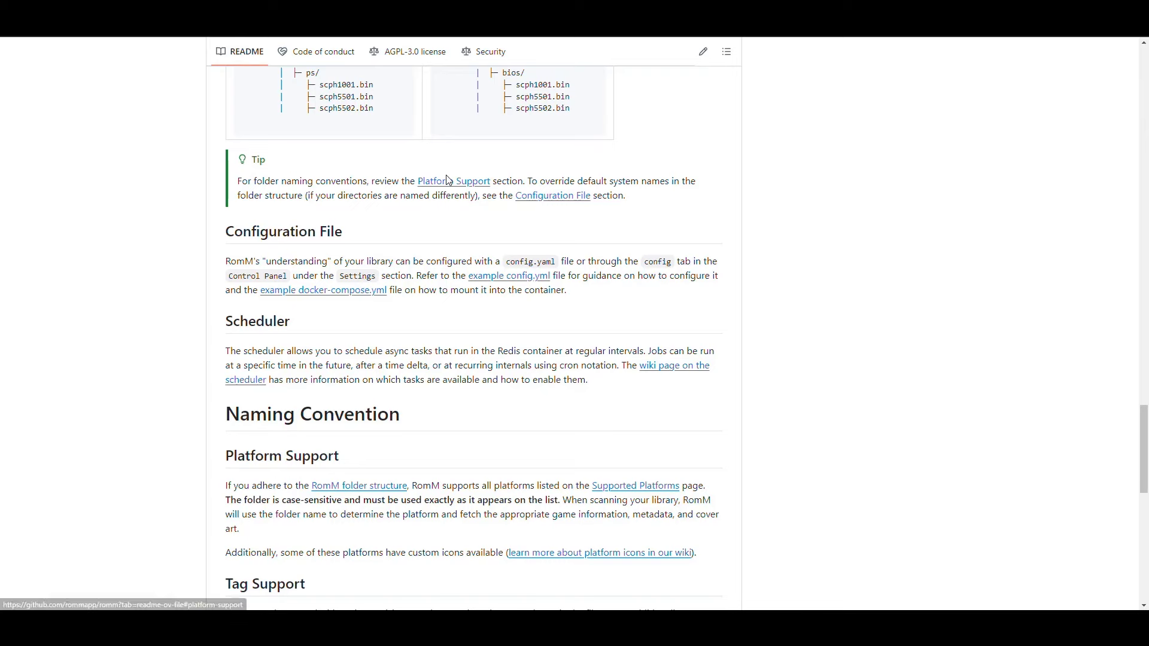
scroll(448, 180, "down", 5)
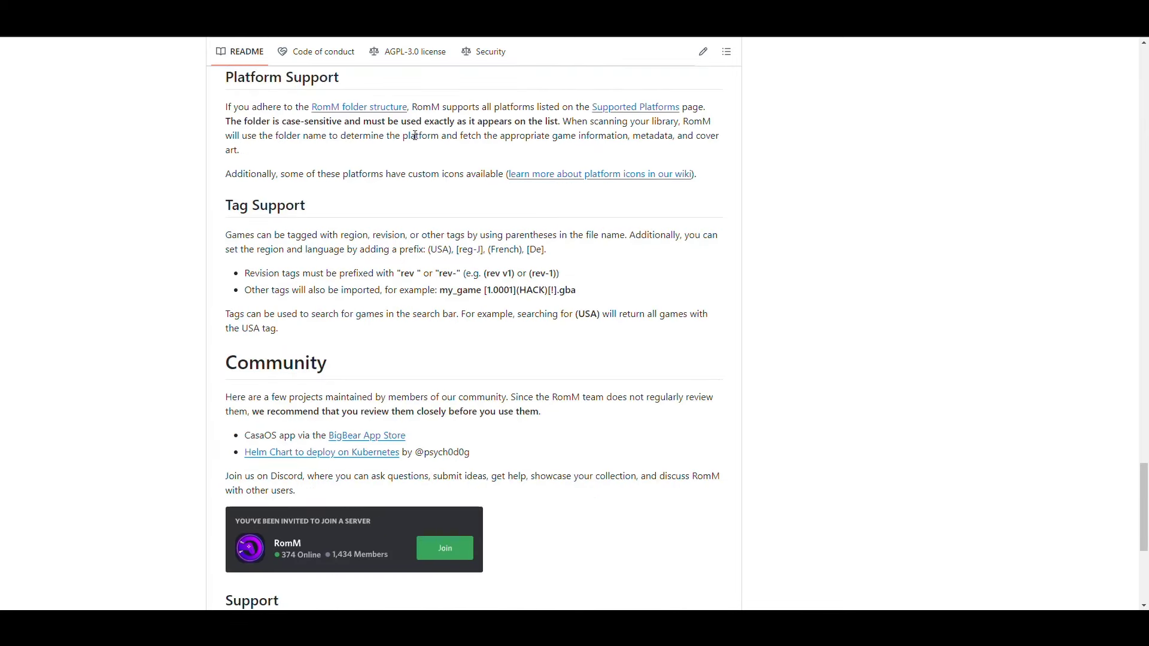
Step: From the README's Platform Support section, open the Supported Platforms wiki page
left_click(363, 108)
key("alt+Left")
left_click(626, 117)
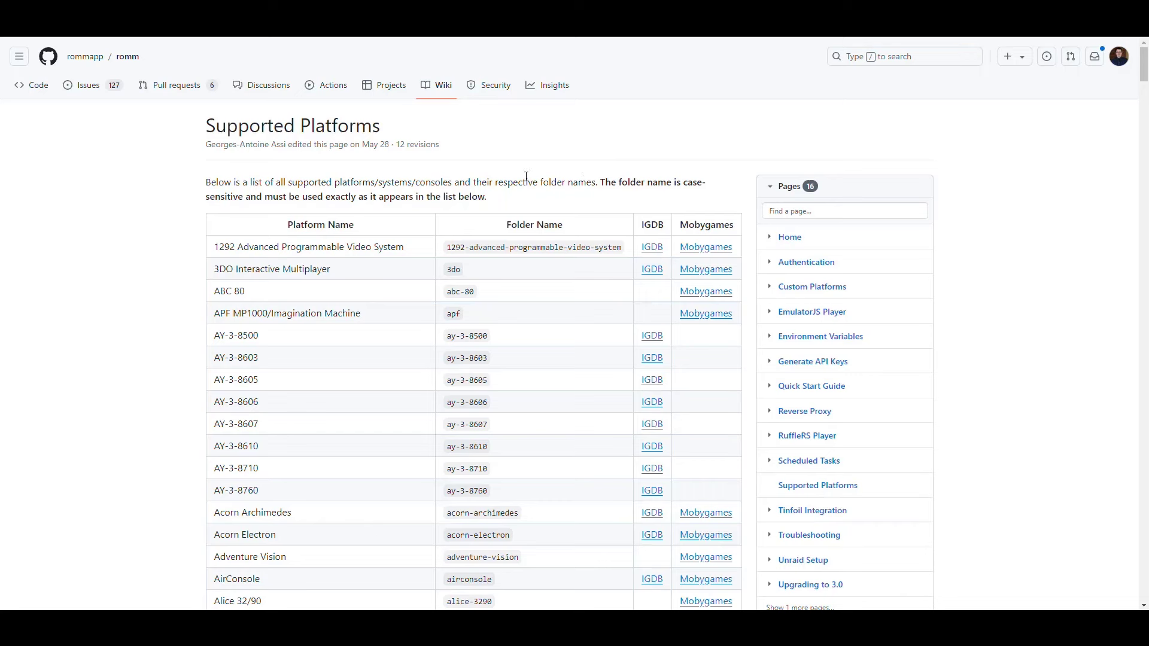
scroll(526, 176, "down", 2)
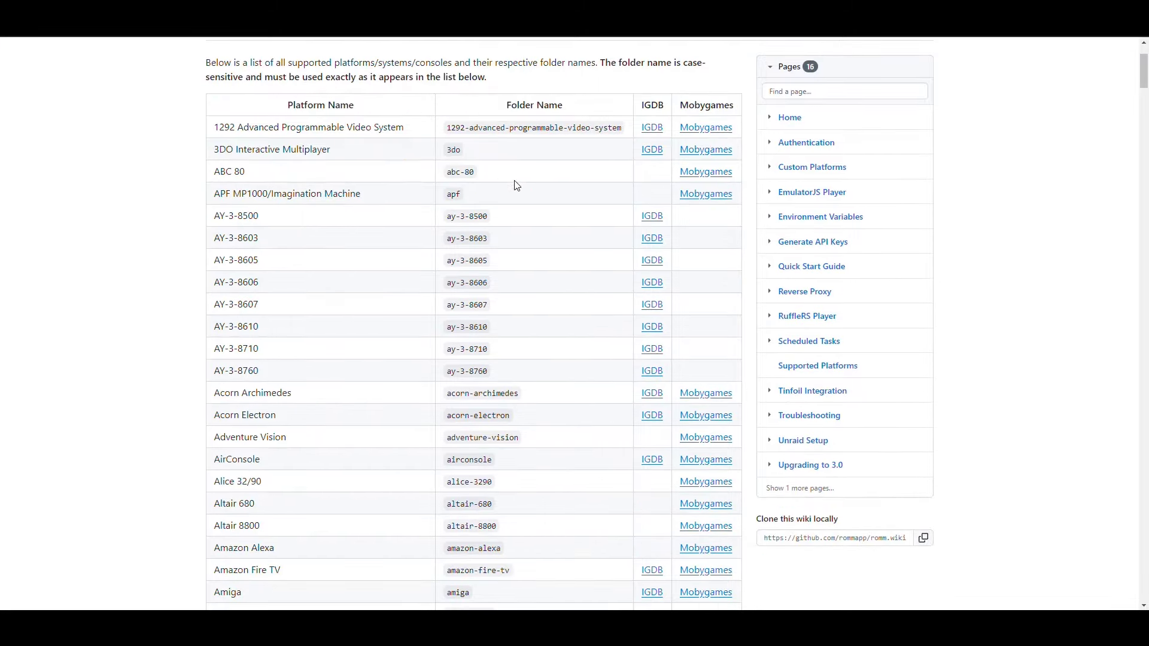
Step: Highlight the table's Platform Name, Folder Name, IGDB and Mobygames columns and first platform rows
left_click_drag(364, 106, 278, 109)
left_click_drag(302, 301, 273, 193)
left_click(475, 186)
left_click_drag(572, 109, 507, 111)
left_click(525, 173)
left_click_drag(646, 106, 737, 111)
left_click(736, 106)
scroll(559, 200, "up", 1)
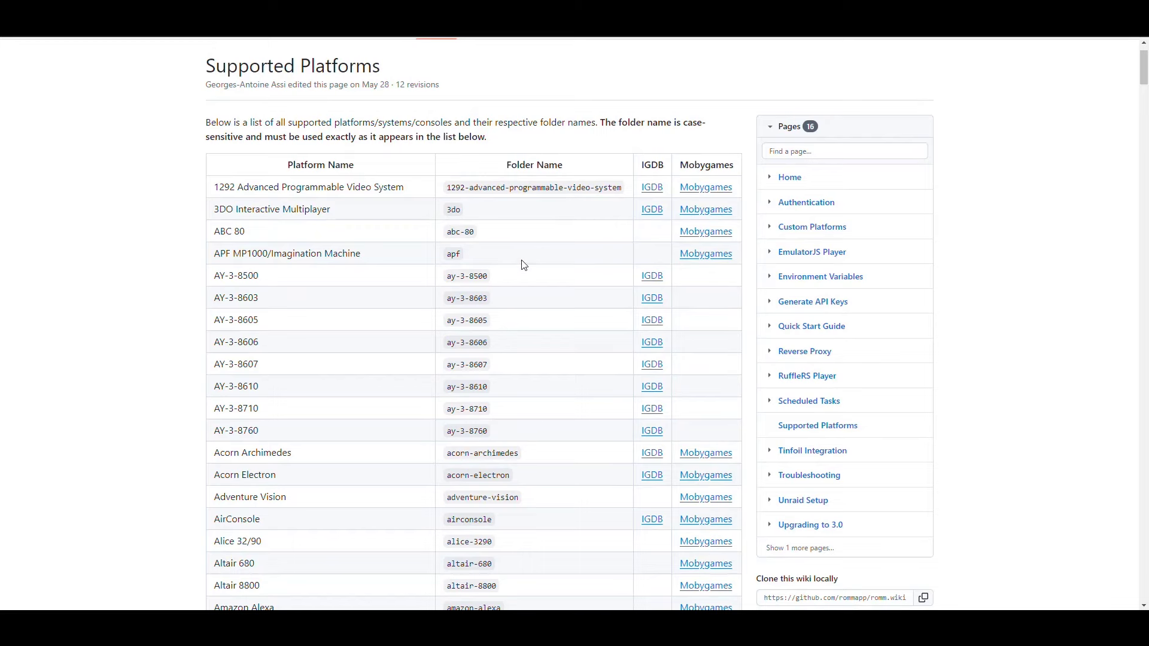
scroll(509, 263, "down", 20)
key("ctrl+f")
Step: Search for 'nes' and highlight Nintendo Entertainment System with its folder name nes, plus Nintendo 64DD
type("nes")
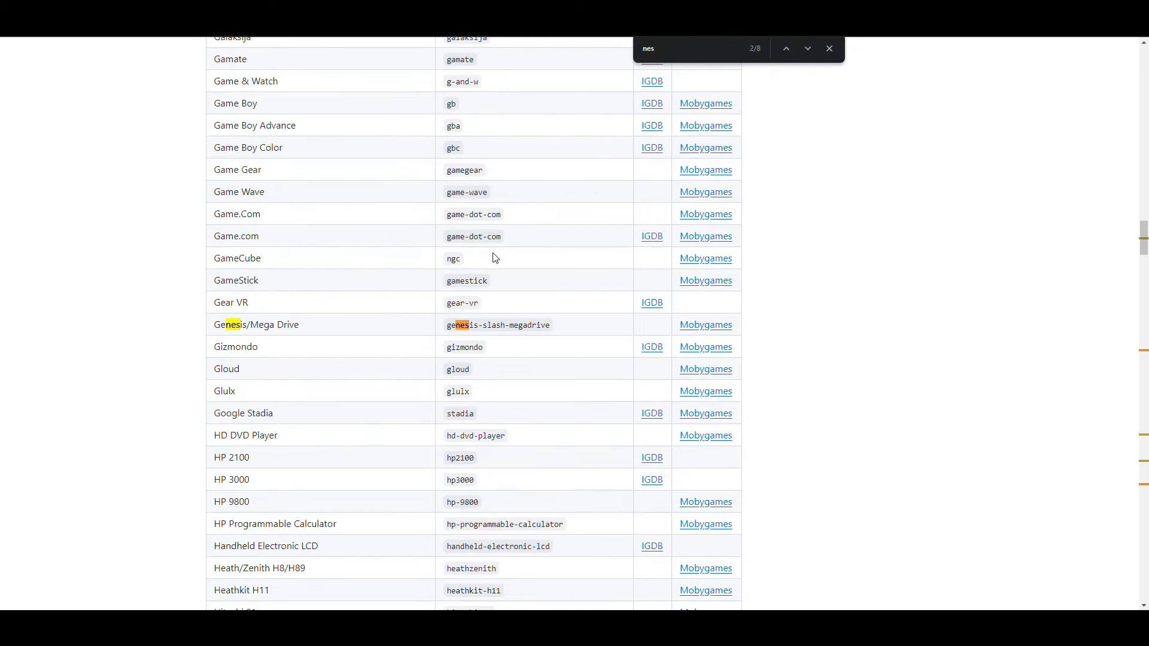
key("Return")
key("Escape")
left_click(308, 338)
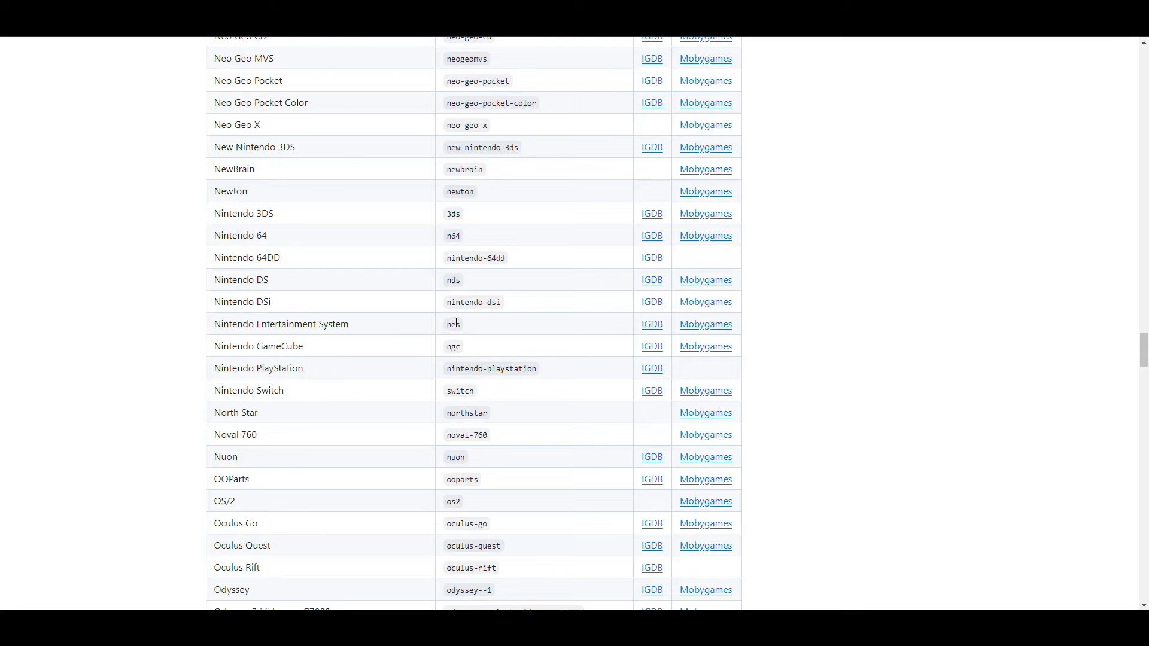
left_click_drag(361, 327, 203, 329)
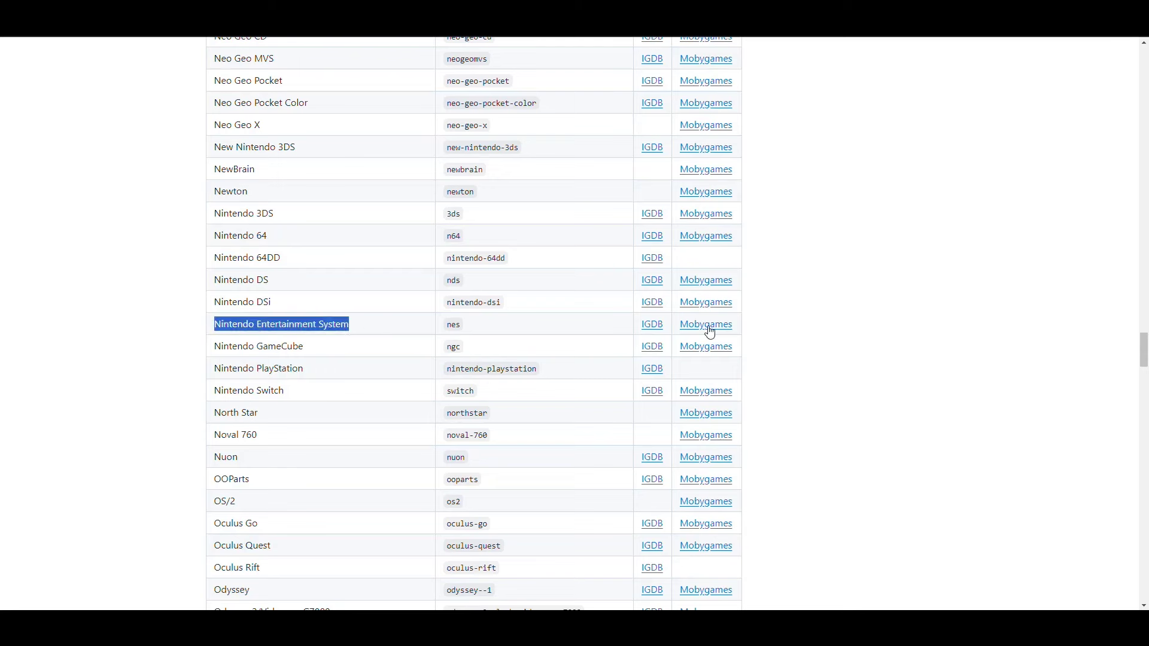
left_click(317, 329)
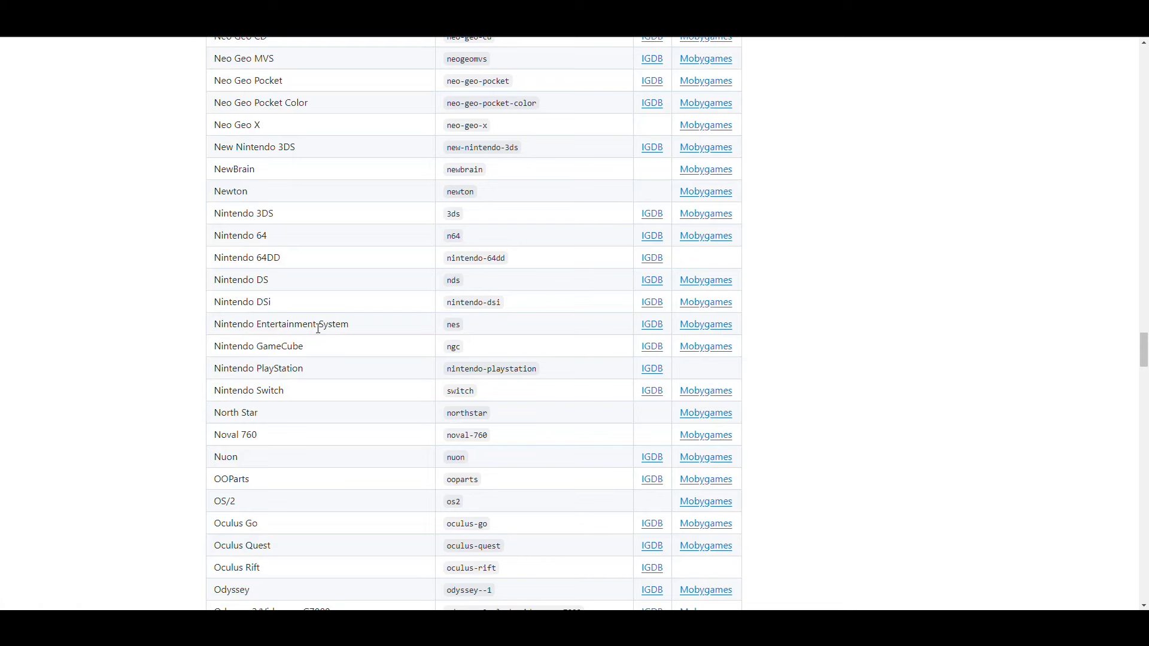
left_click_drag(464, 329, 451, 326)
left_click(485, 331)
left_click_drag(284, 262, 217, 259)
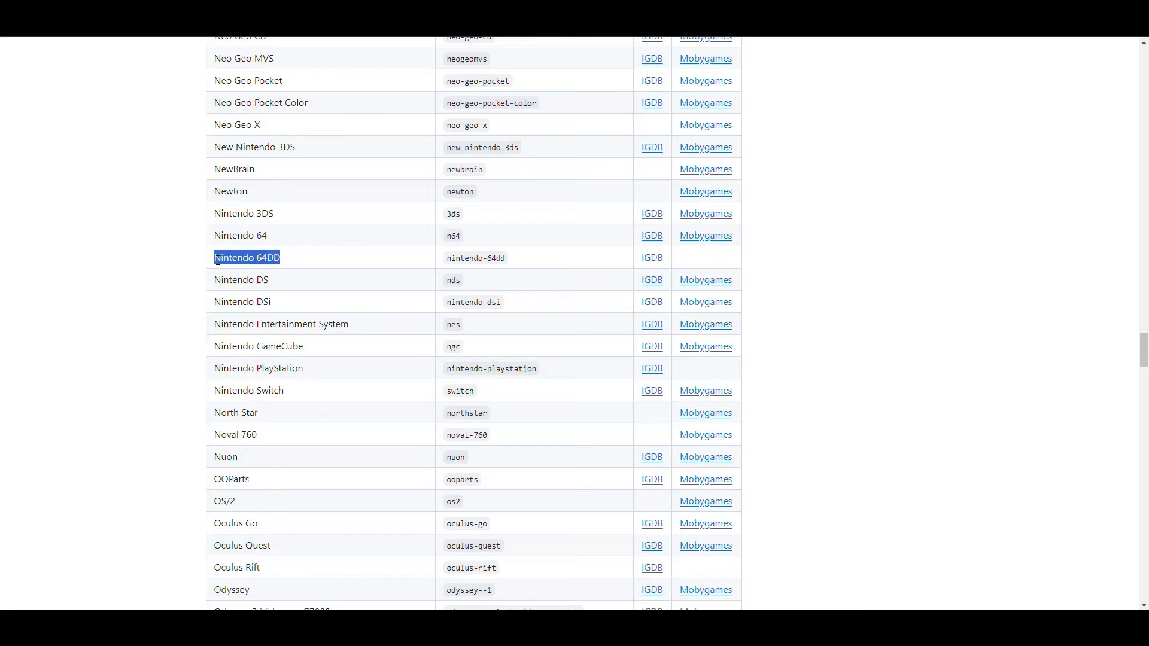
left_click(502, 254)
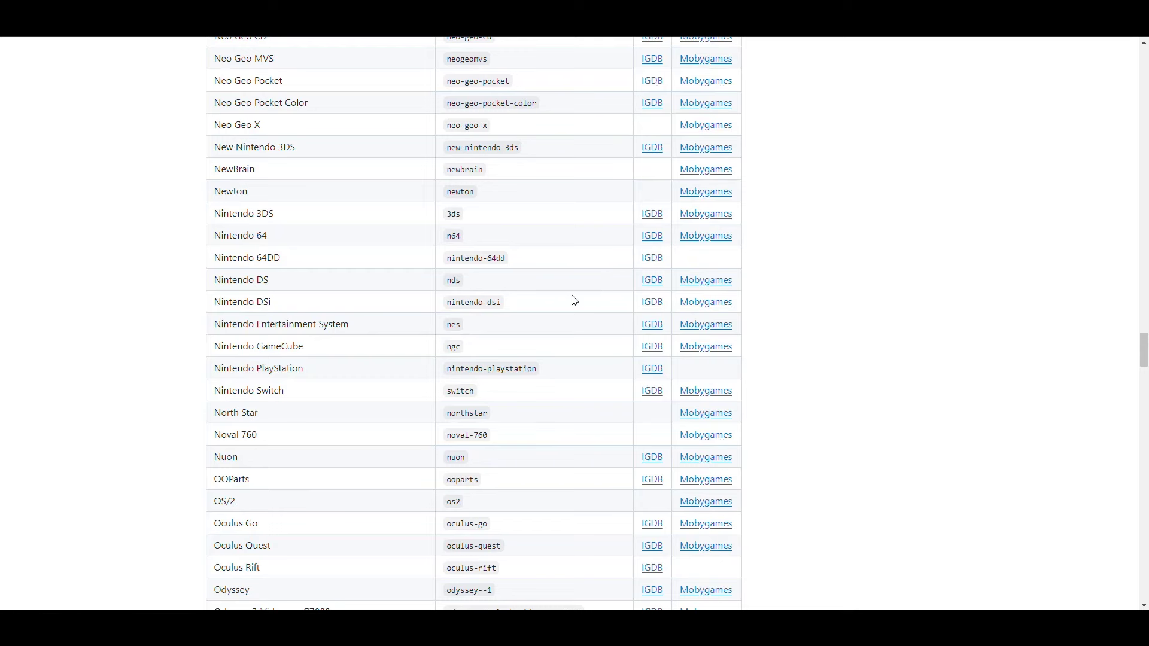
Step: Select the North Star platform and its folder name northstar
scroll(556, 386, "down", 1)
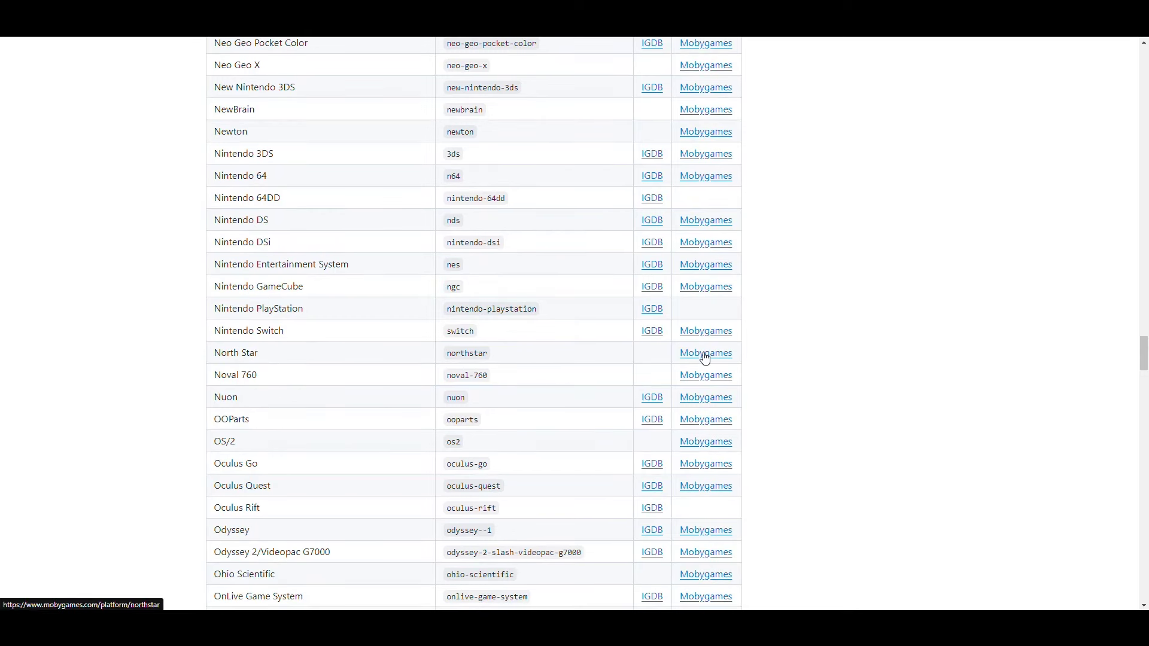
triple_click(220, 355)
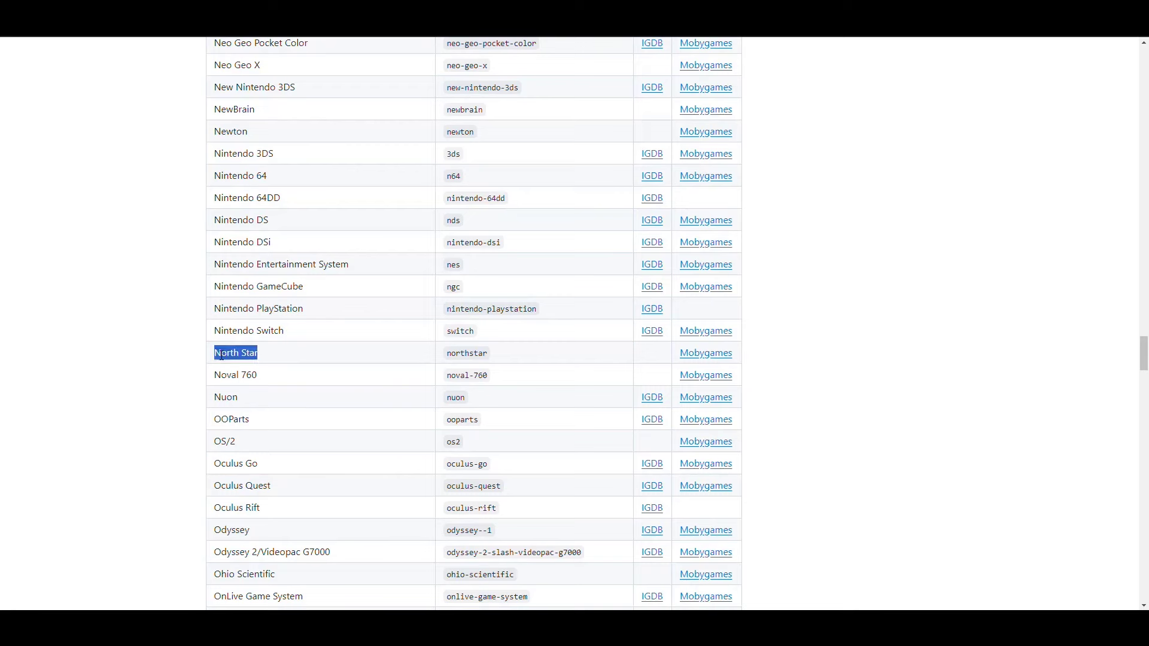
double_click(486, 353)
left_click(601, 361)
Step: Scroll through the rest of the table, then return to the README's Platform Support section
scroll(576, 347, "down", 2)
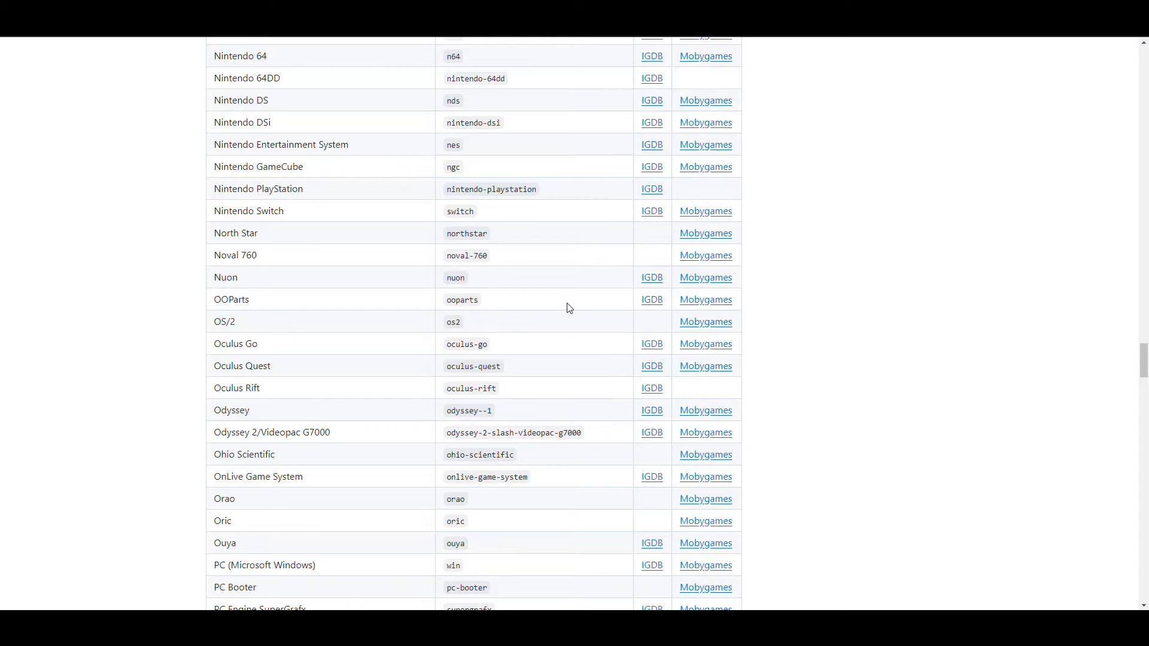
scroll(538, 271, "down", 15)
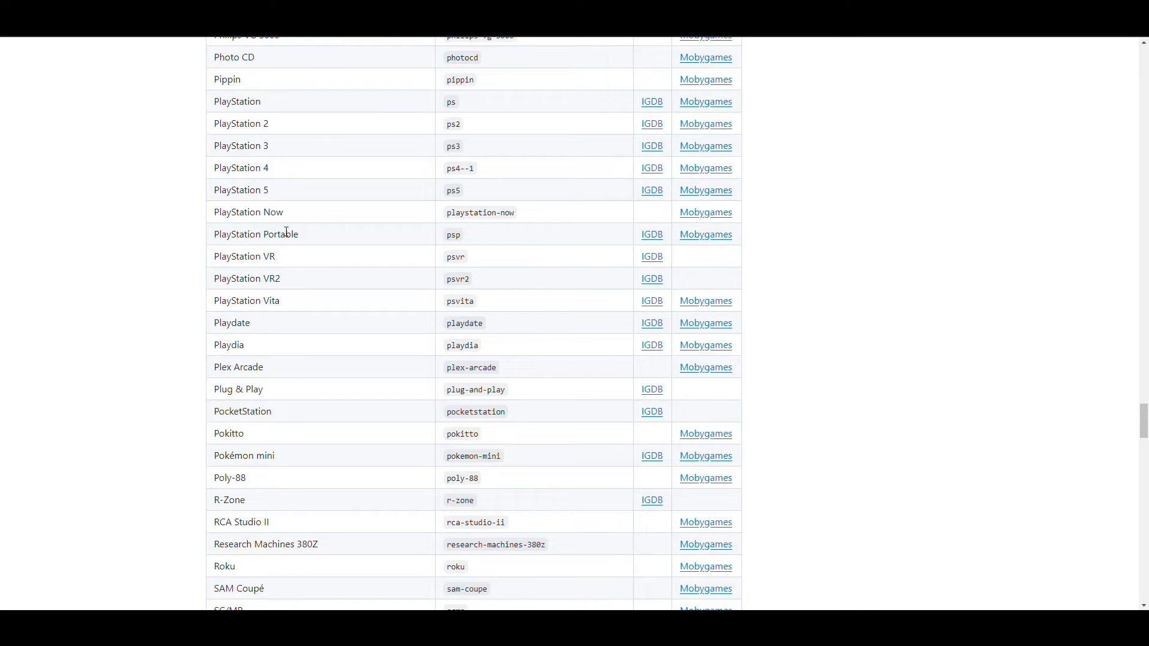
scroll(293, 289, "down", 8)
scroll(336, 308, "down", 8)
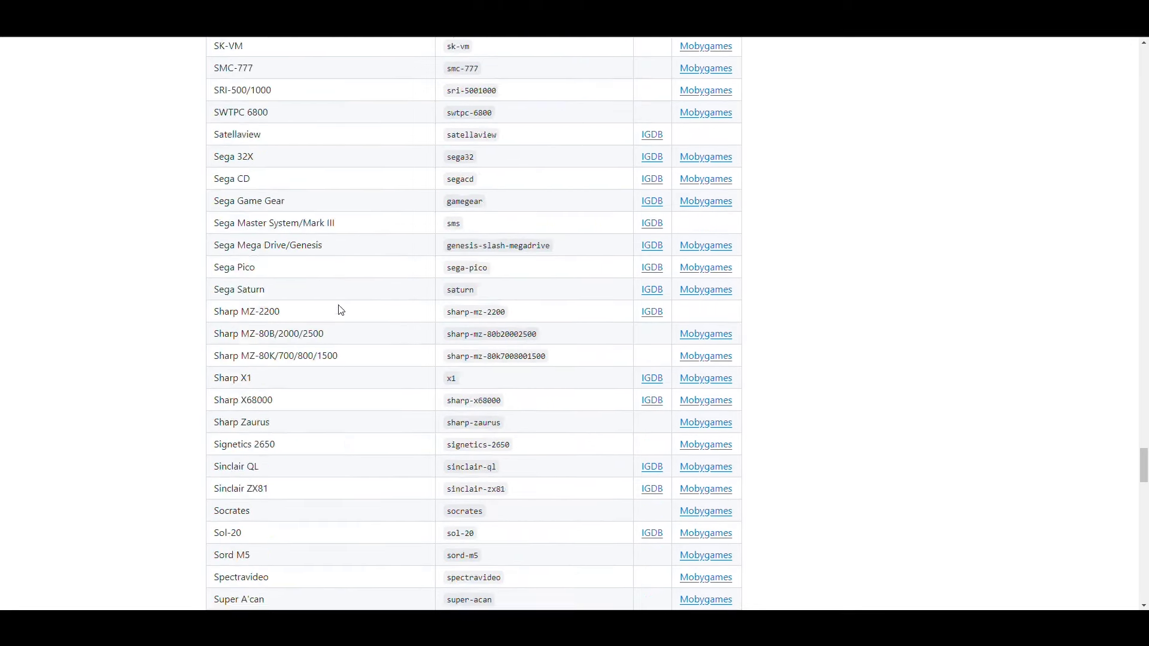
scroll(320, 350, "down", 16)
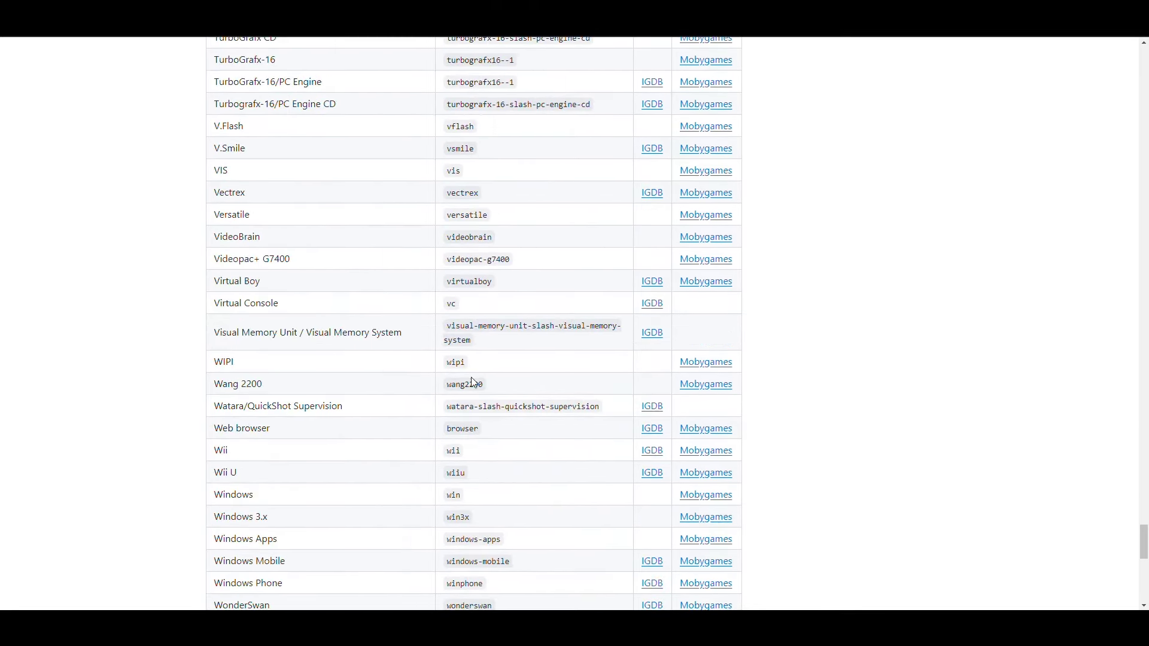
key("Home")
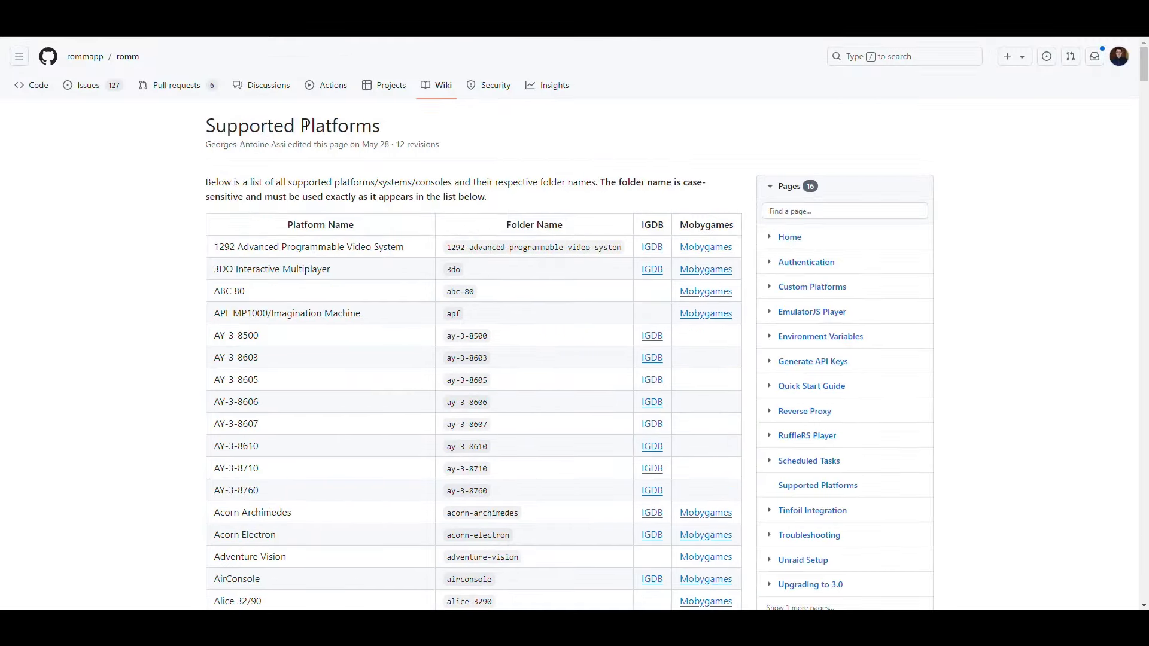
key("alt+Left")
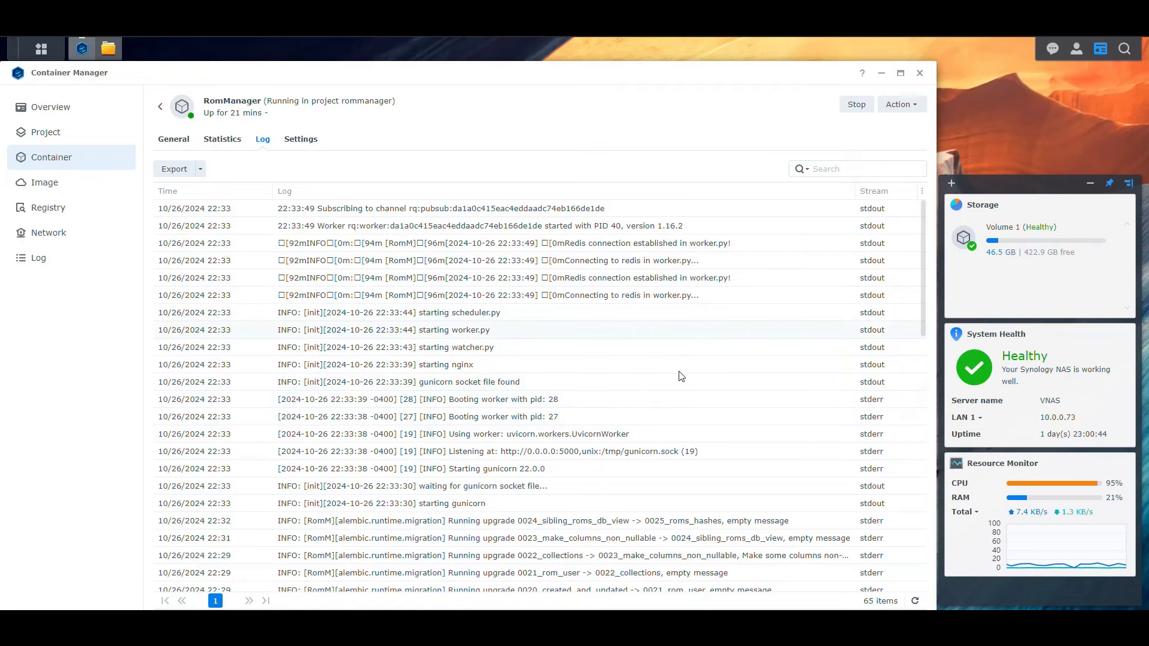
Step: Scroll through the migration entries and reload the RomManager log twice to reveal newer startup entries
scroll(741, 399, "down", 10)
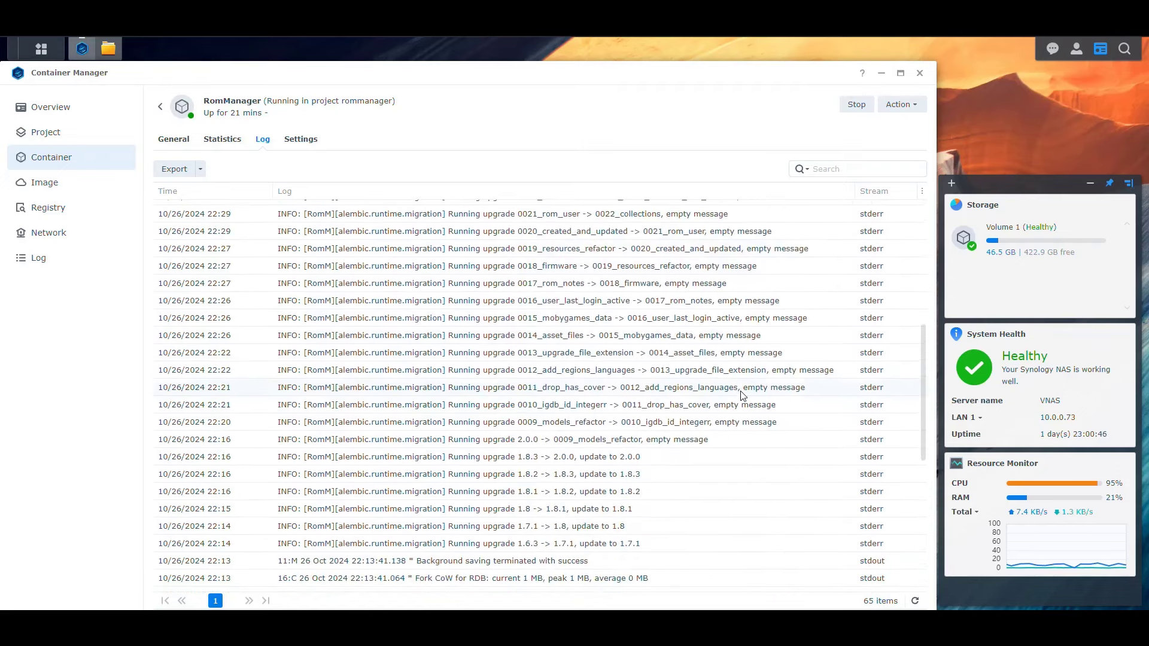
scroll(733, 396, "down", 2)
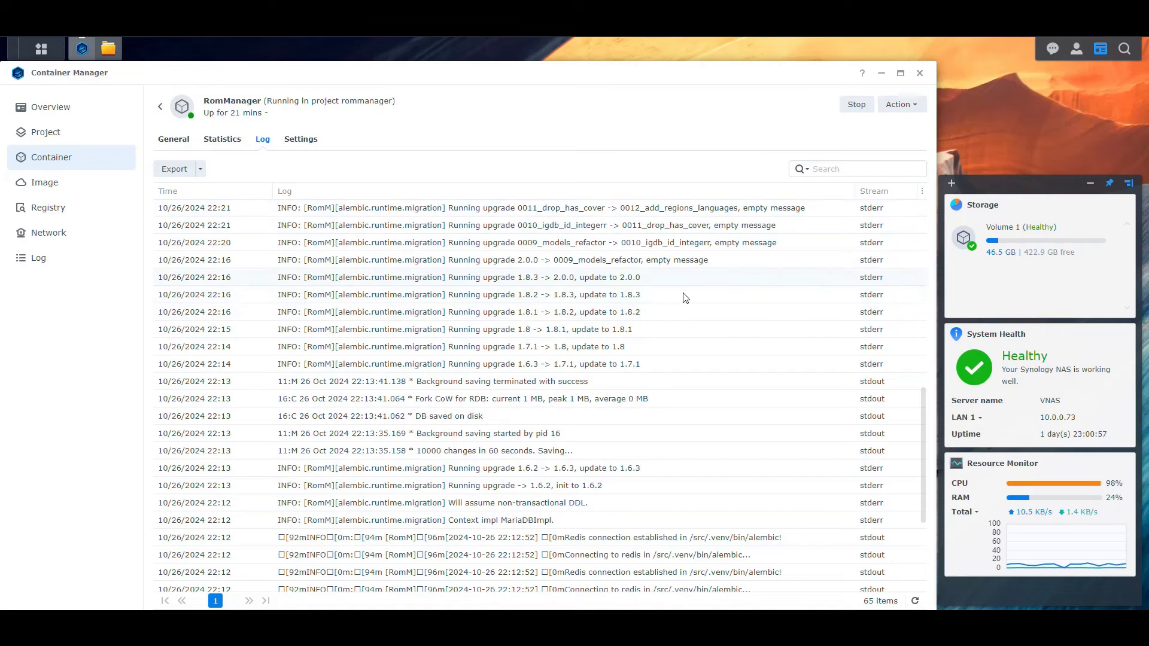
scroll(625, 343, "up", 1)
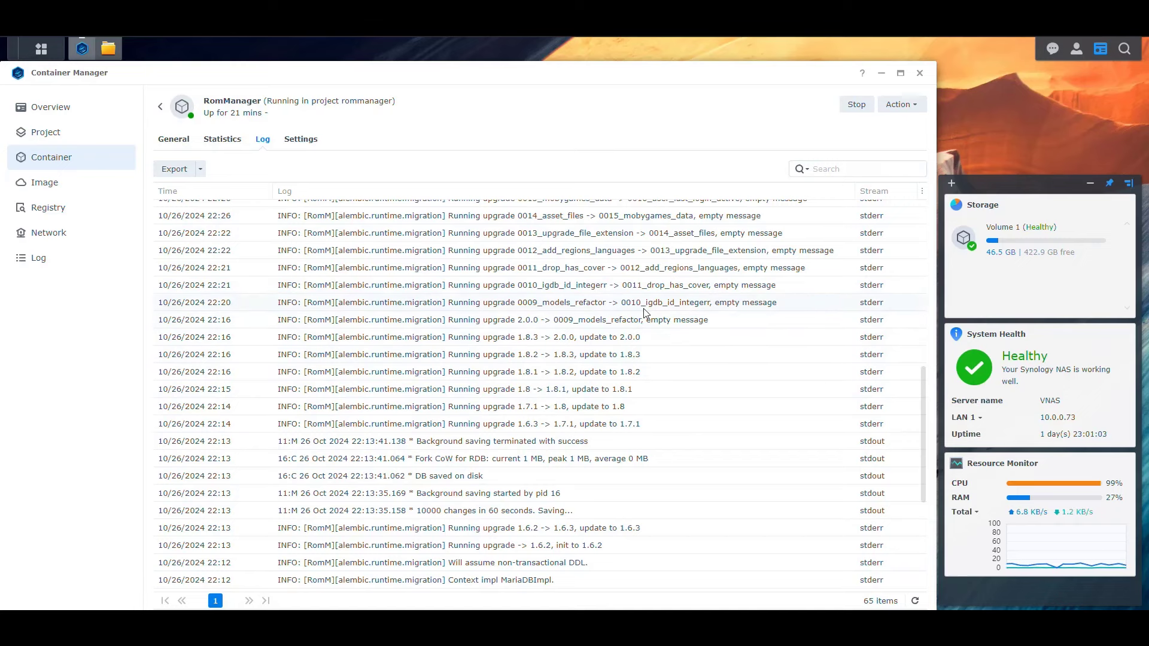
scroll(667, 403, "up", 1)
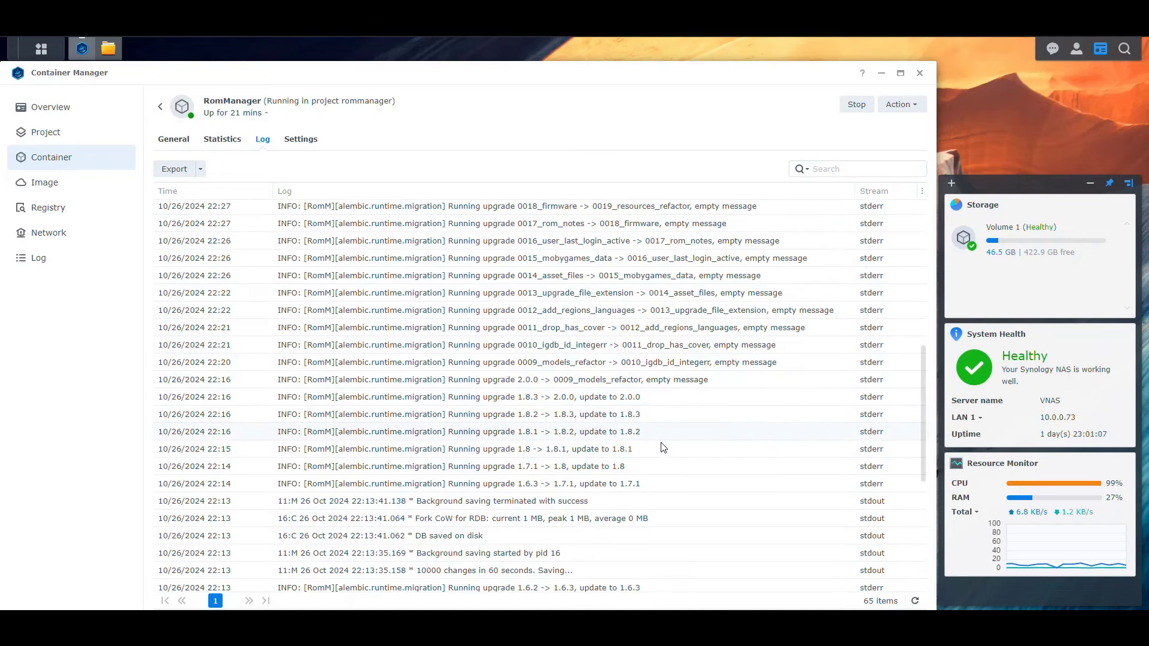
left_click(915, 600)
scroll(665, 431, "up", 3)
scroll(669, 441, "down", 5)
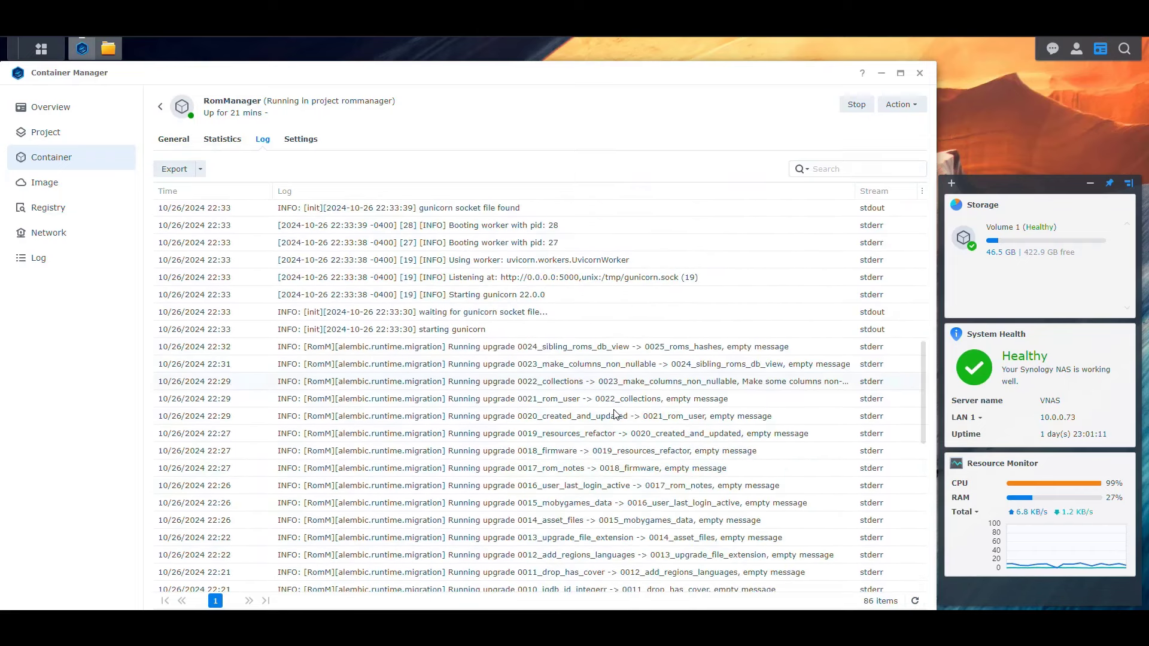
scroll(613, 419, "up", 6)
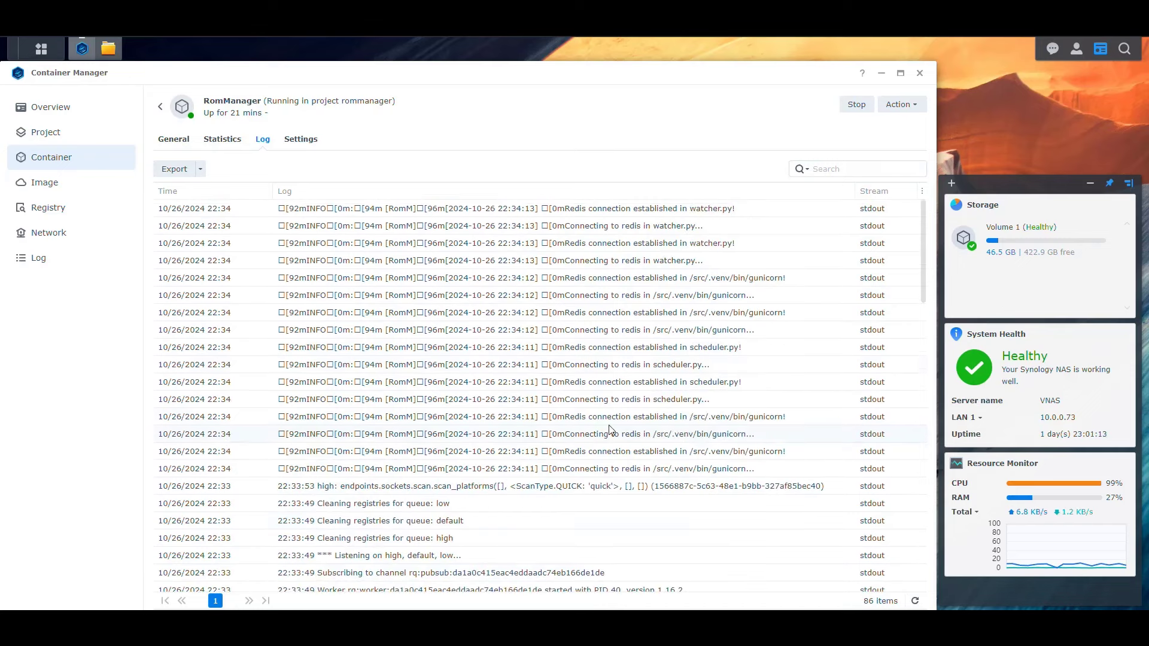
left_click(914, 600)
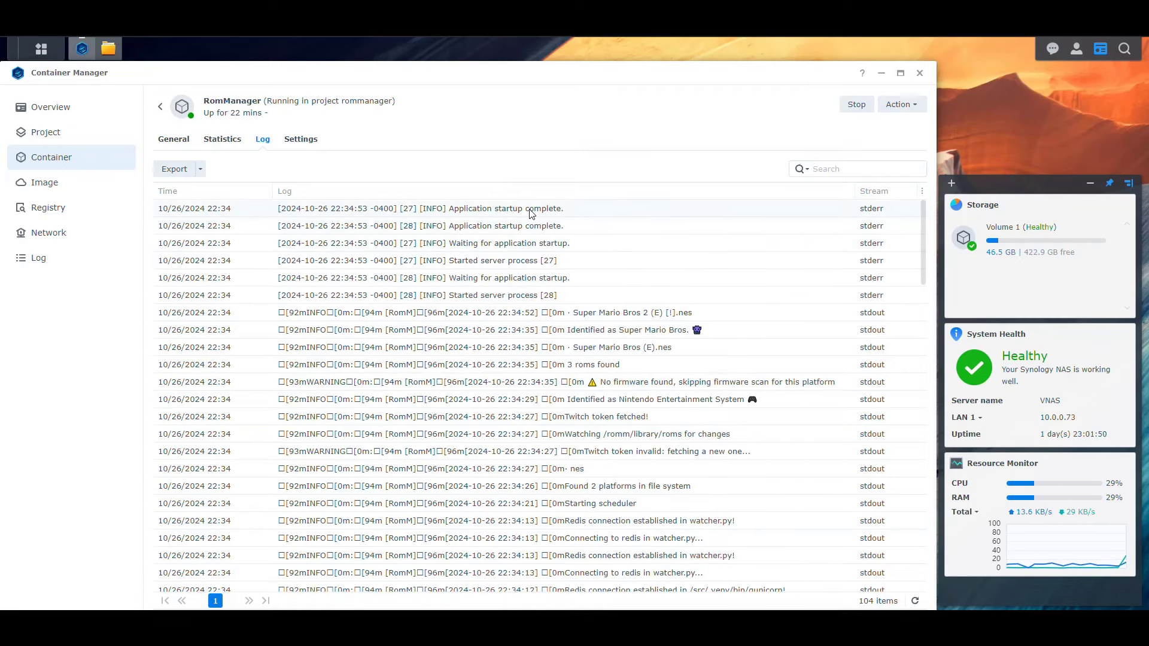
Step: Scroll up to the newest 22:34 log entries showing the NES scan, 3 roms and startup complete
scroll(758, 355, "down", 5)
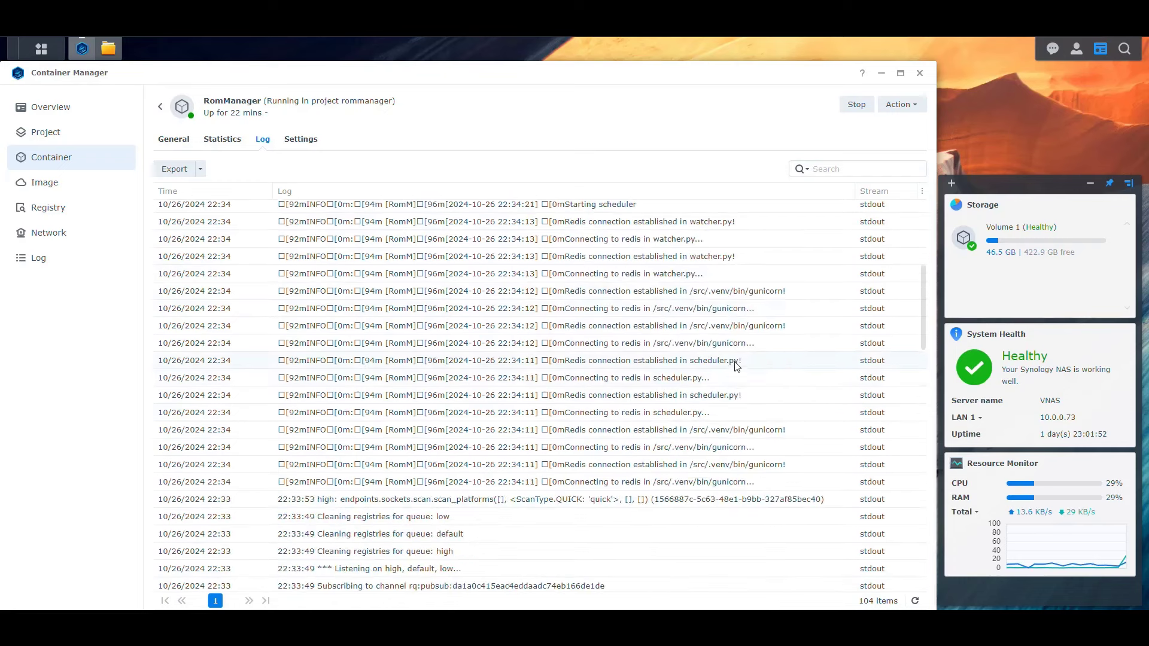
scroll(736, 390, "up", 2)
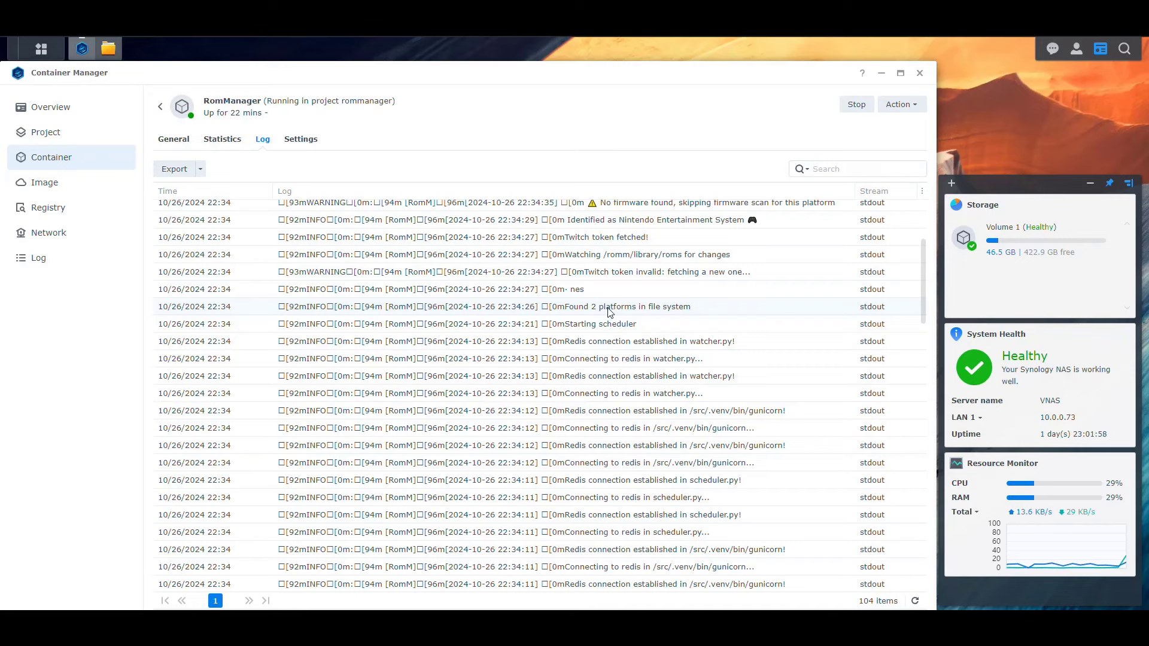
scroll(608, 315, "up", 1)
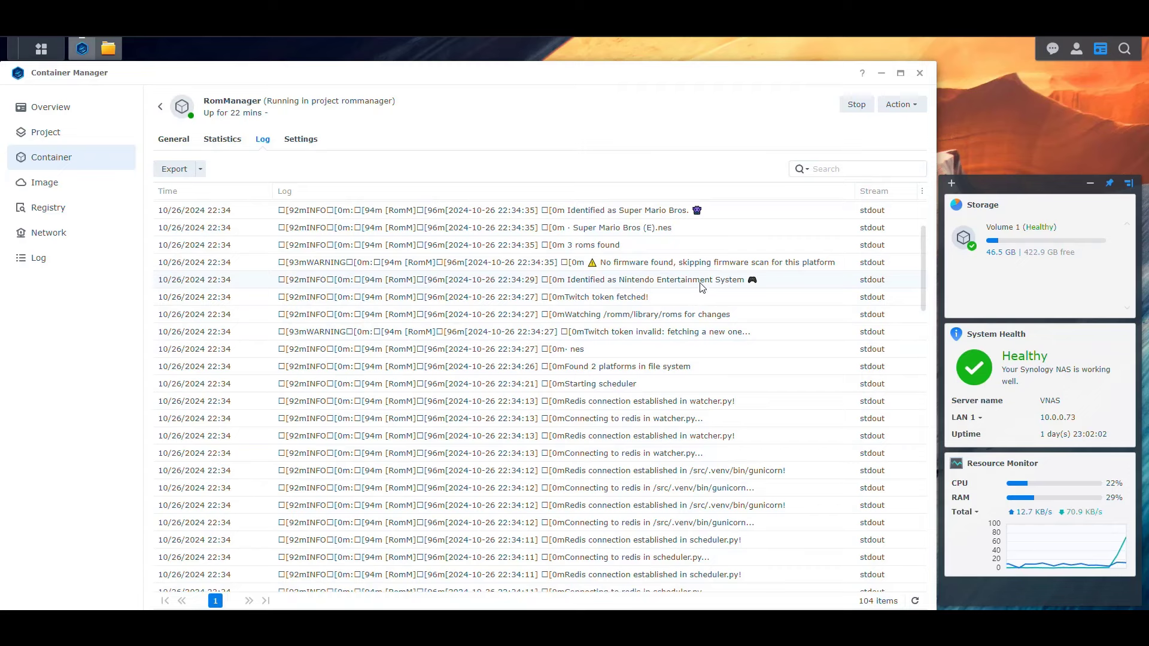
scroll(702, 287, "up", 2)
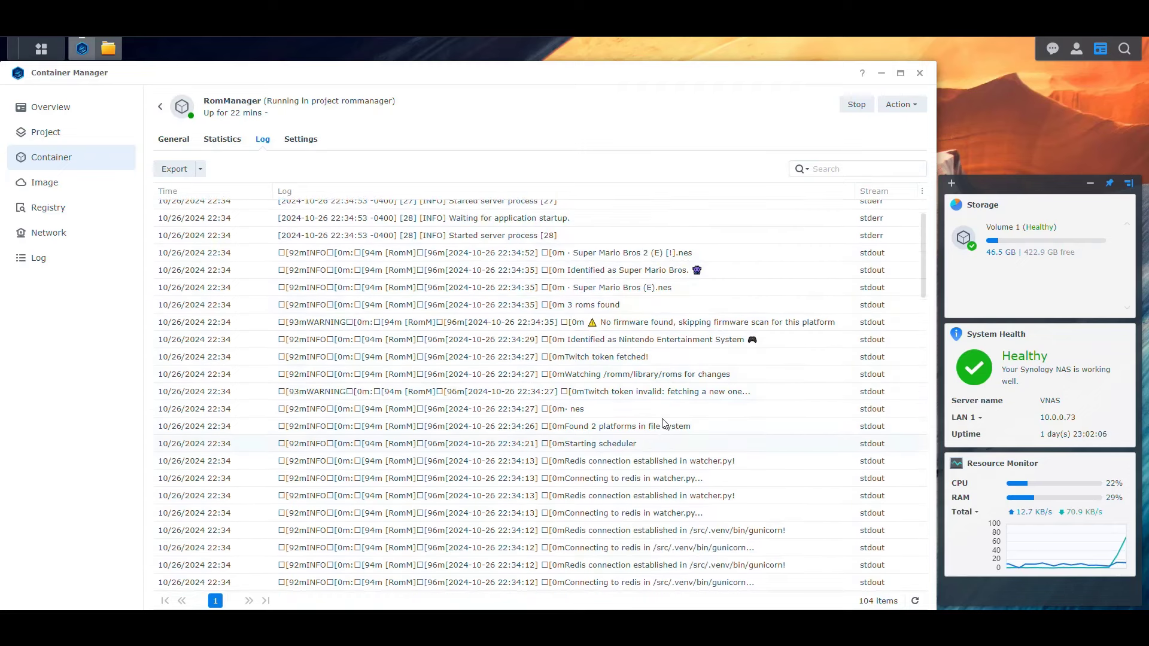
scroll(654, 376, "up", 1)
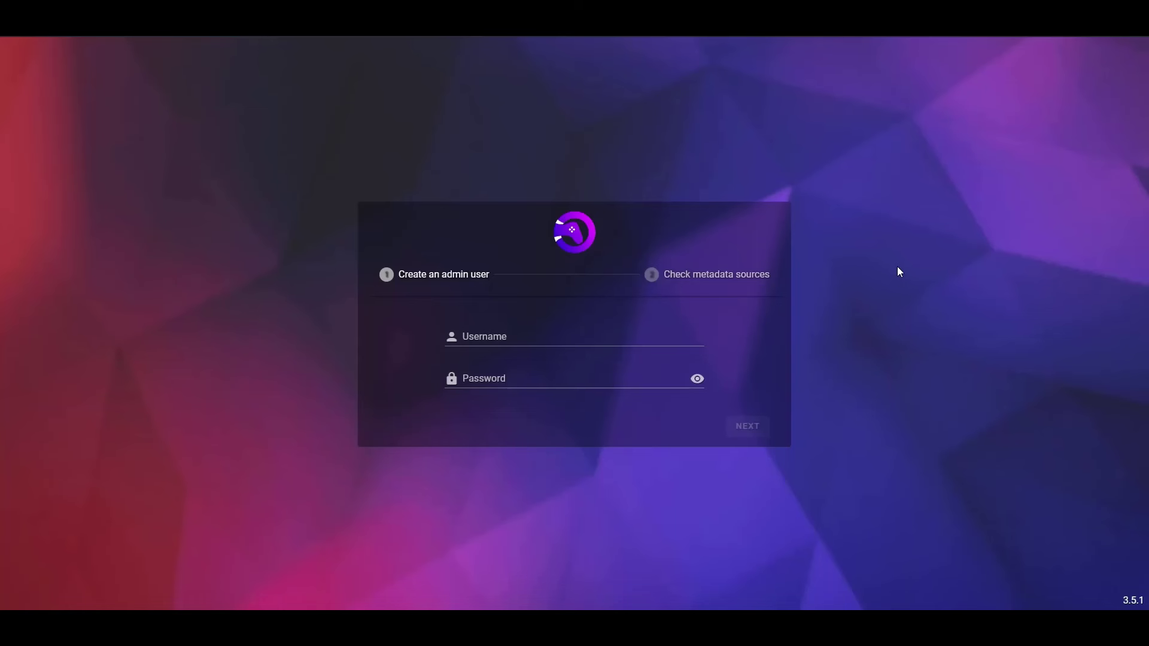
Step: Create the admin account with a username and password, then finish setup with IGDB metadata
left_click(546, 344)
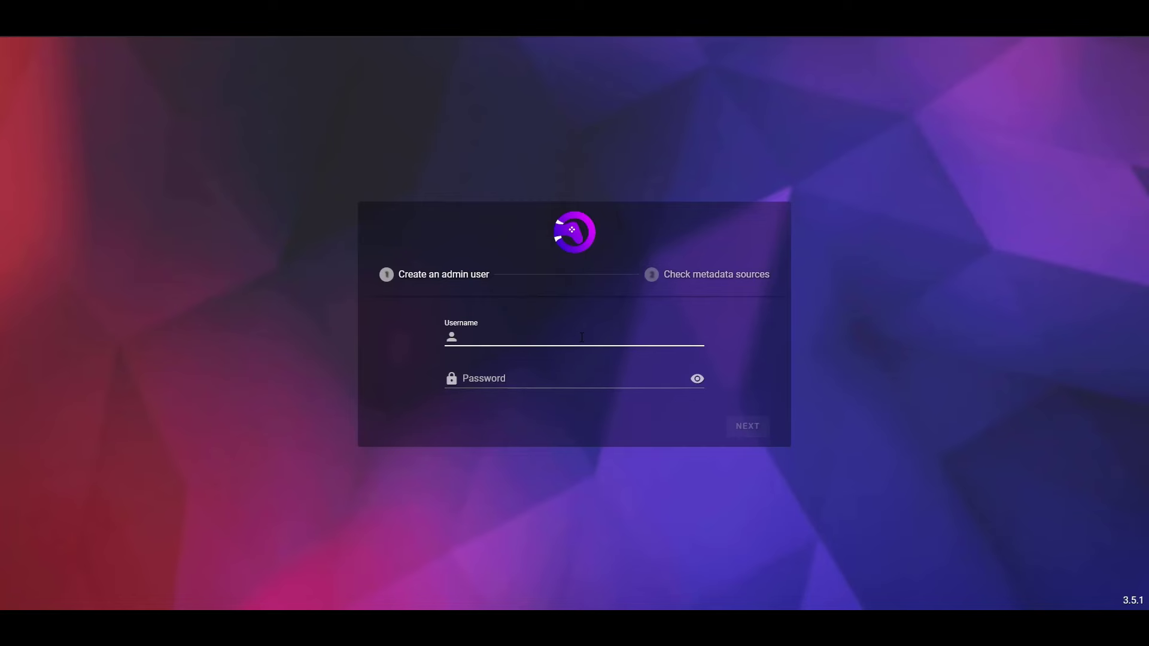
key("Tab")
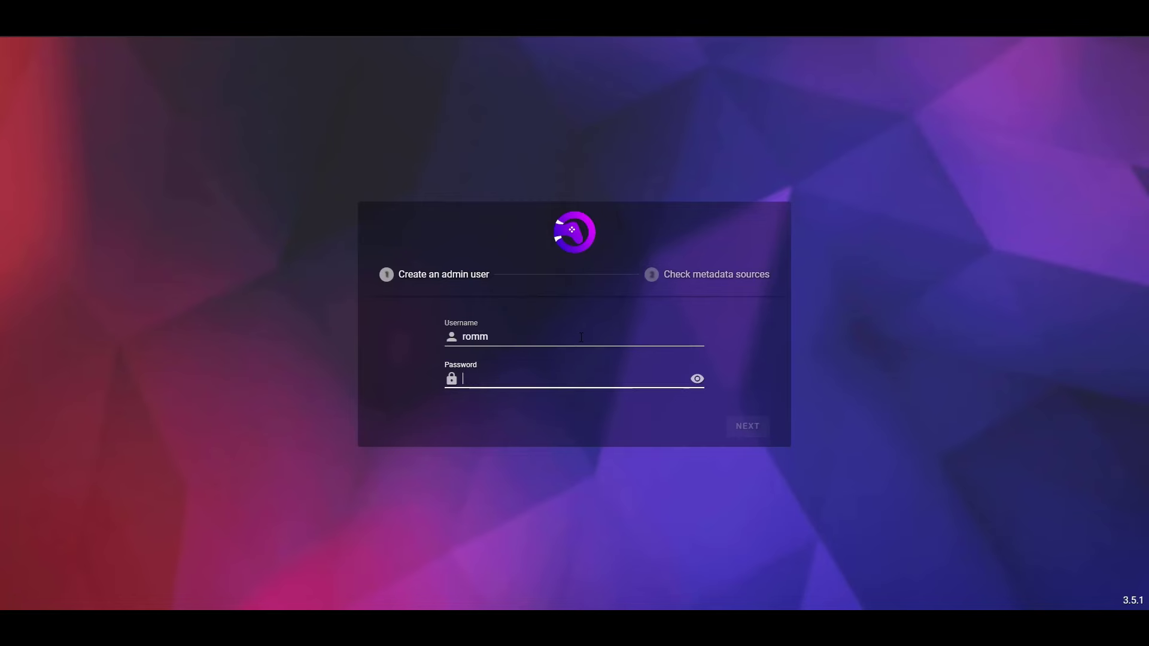
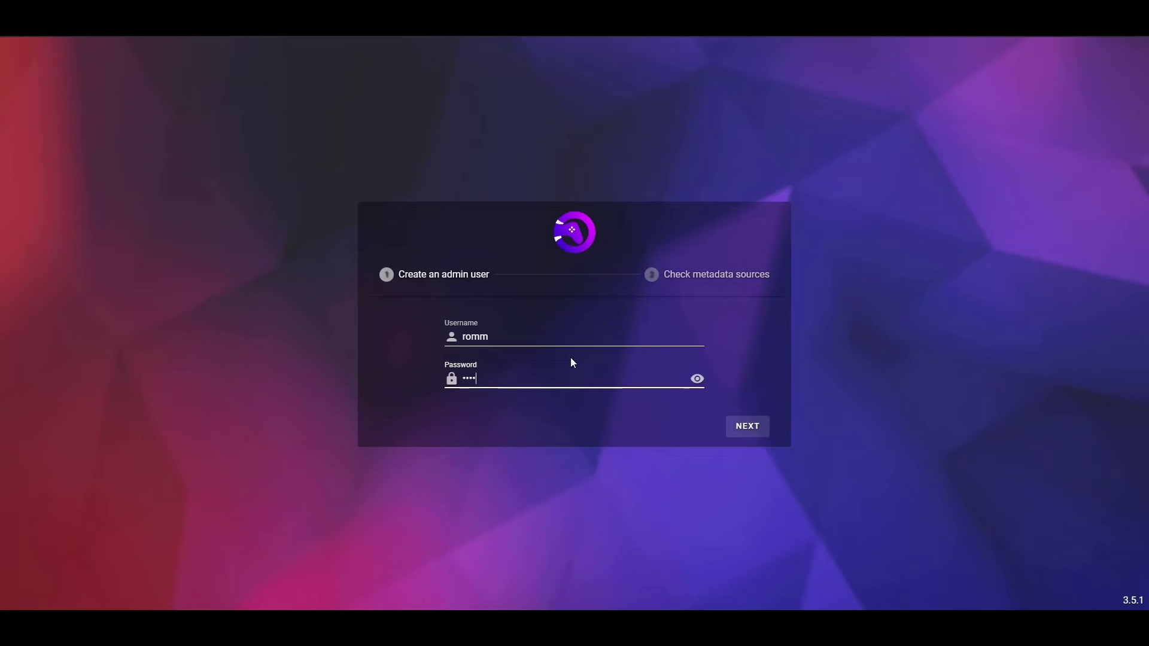
left_click(737, 432)
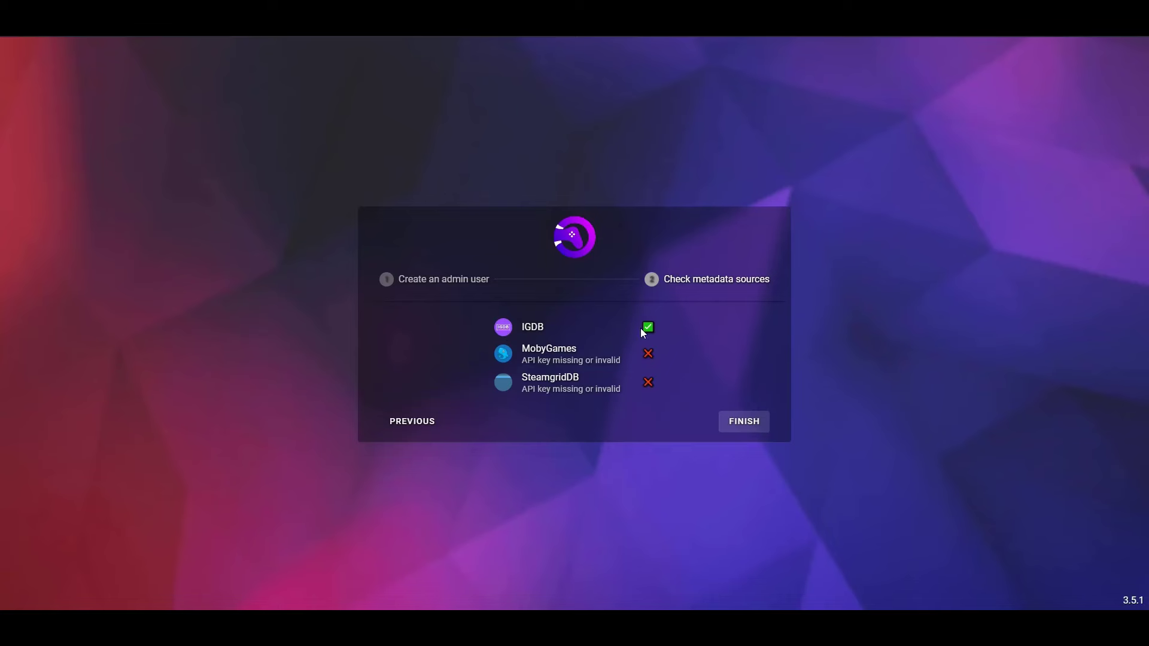
left_click(742, 425)
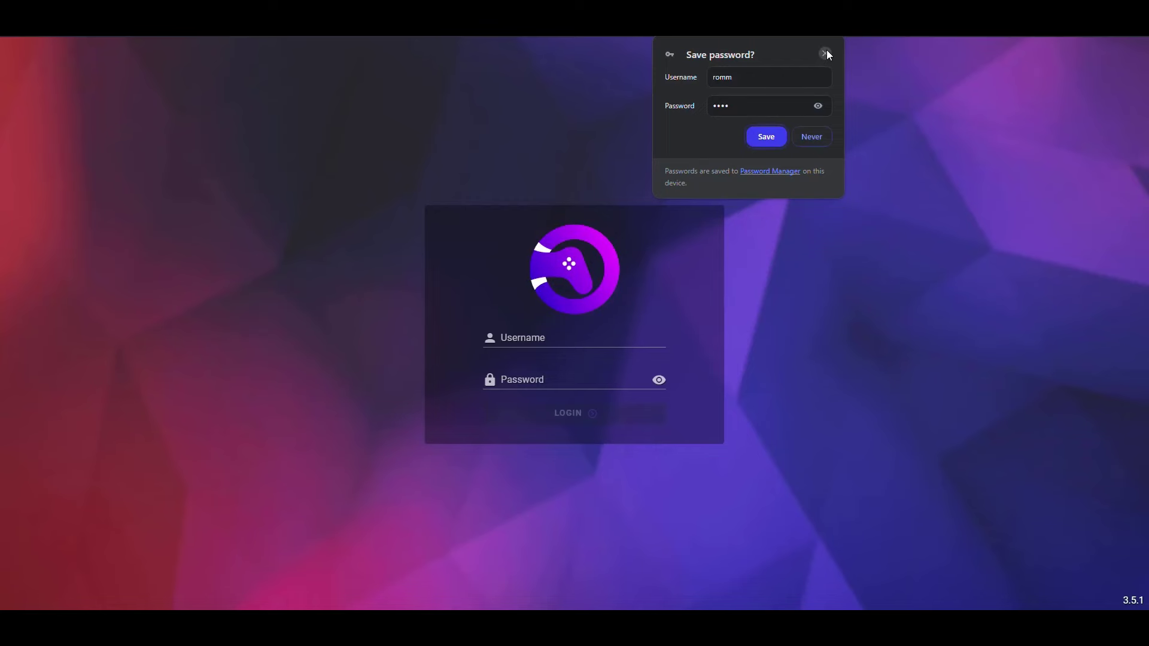
Step: Dismiss the save-password prompt and log in with the new admin's username and password
left_click(826, 51)
left_click(575, 340)
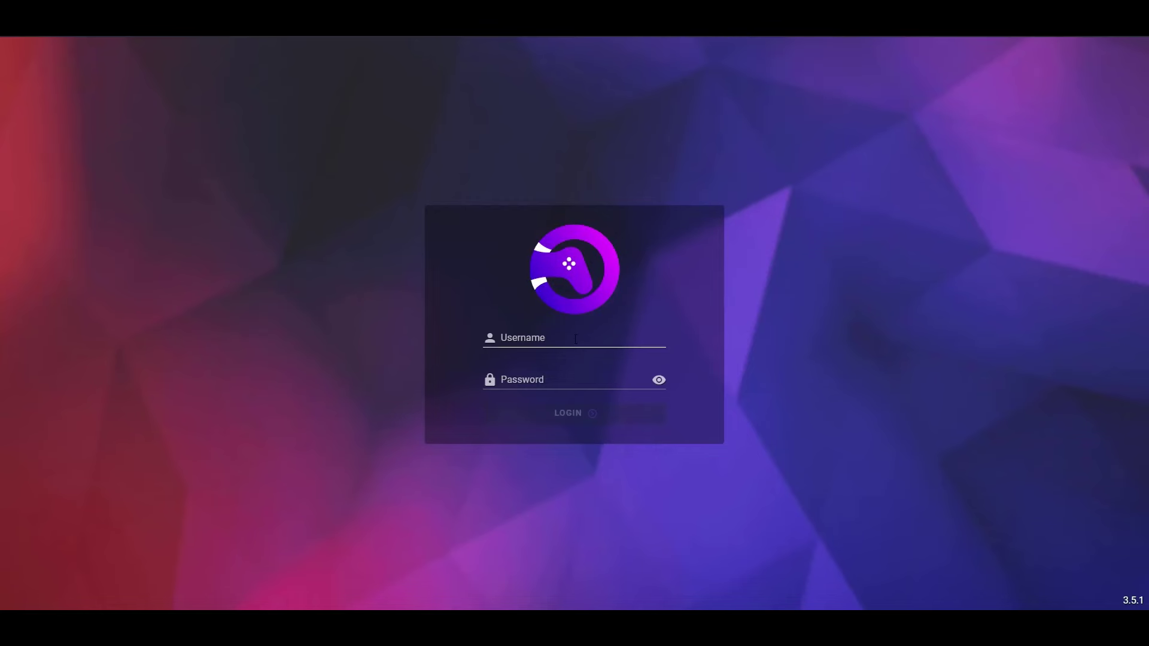
key("Tab")
key("Return")
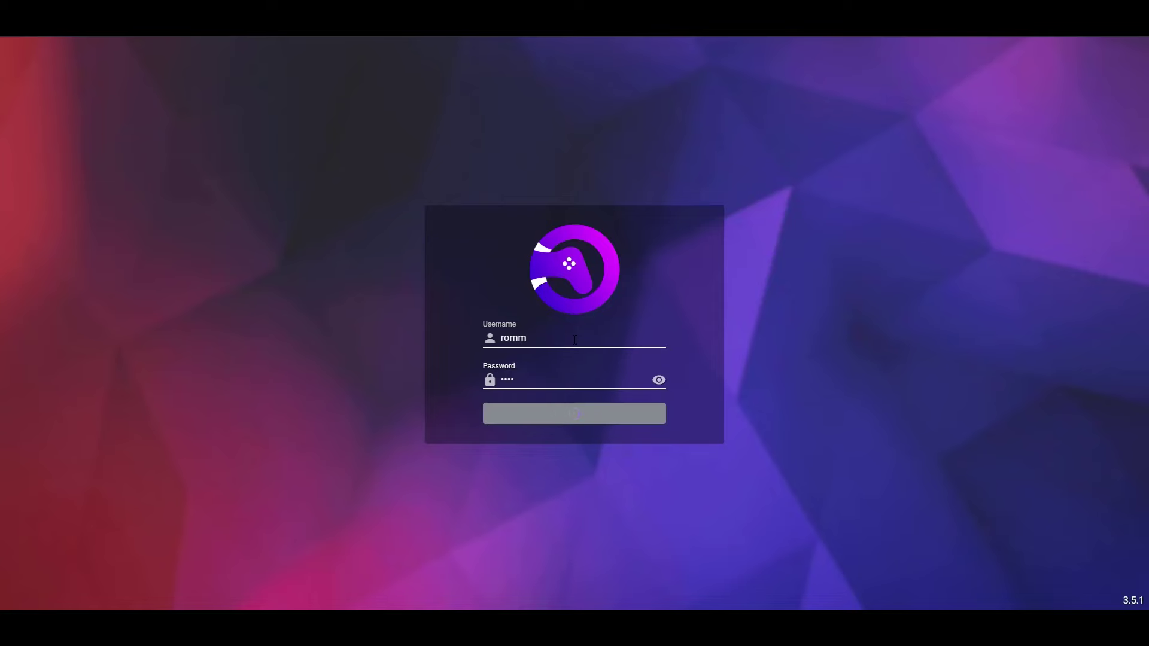